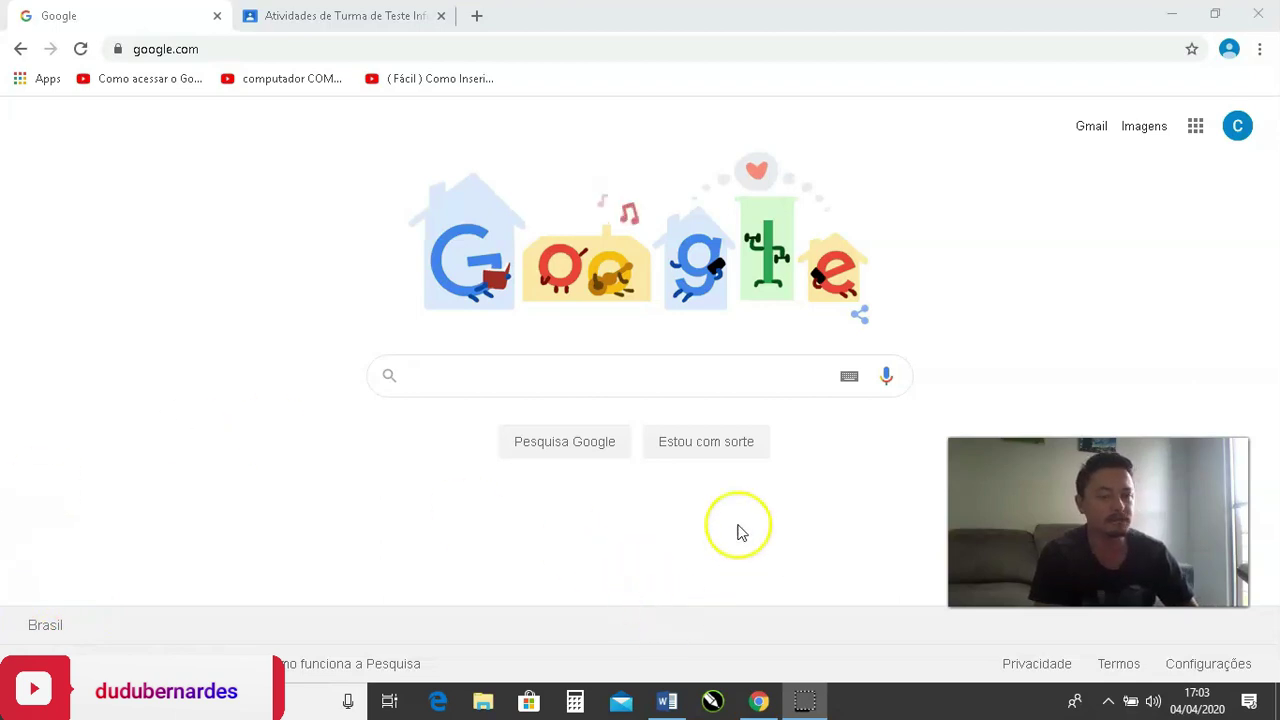
Switch to the browser tab showing the Turma de Teste class's Atividades page in Classroom.
left_click(591, 375)
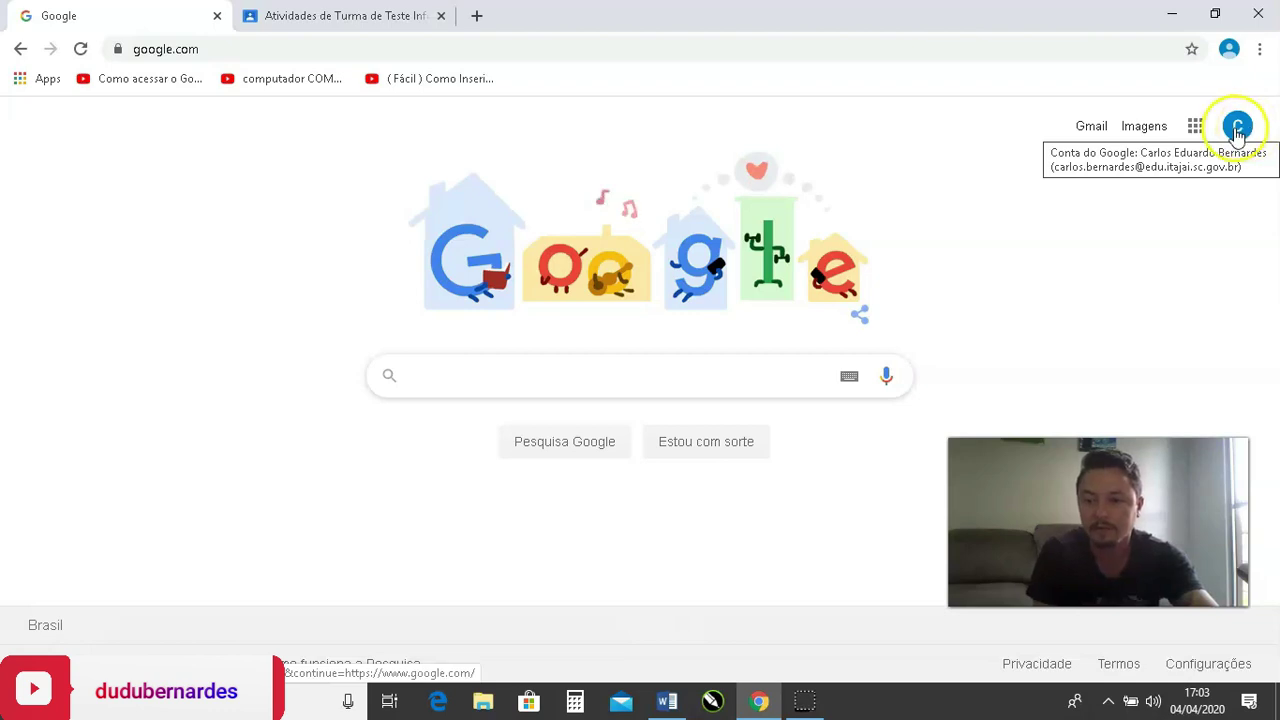
left_click(1203, 131)
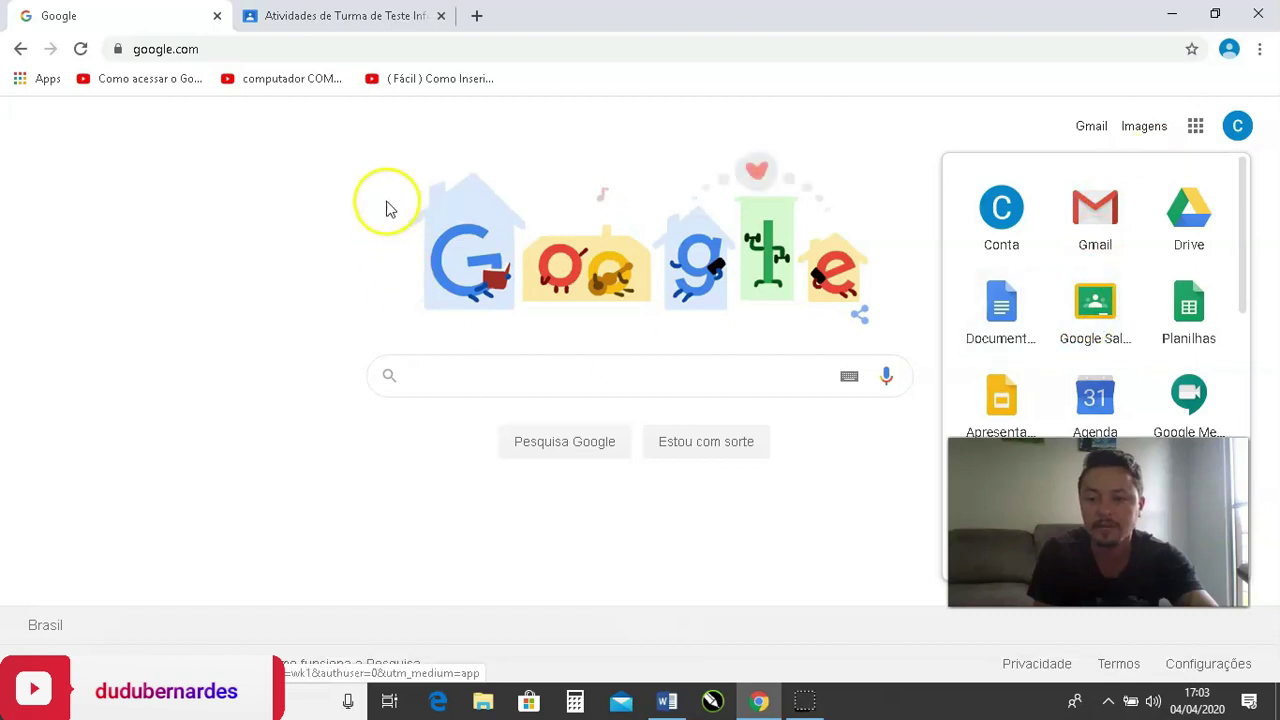
left_click(313, 28)
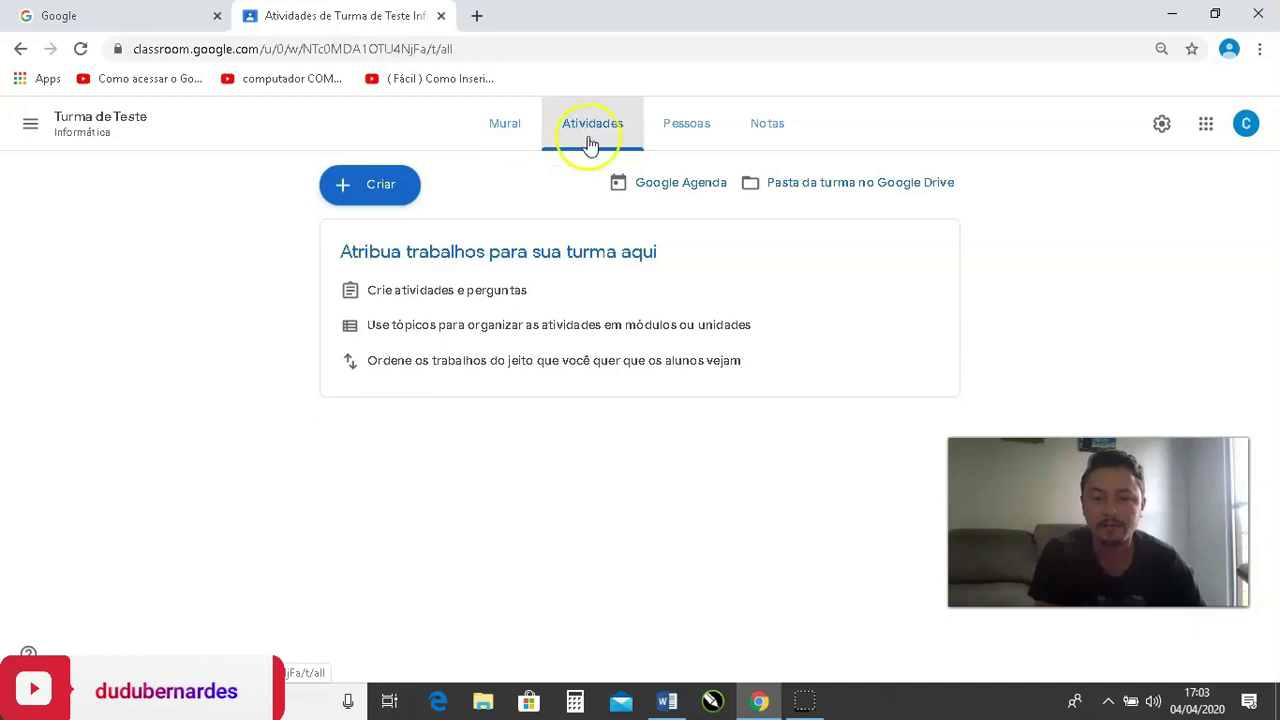
Create a new 'Atividade com teste' assignment with a Blank Quiz attached and start on its title.
left_click(399, 200)
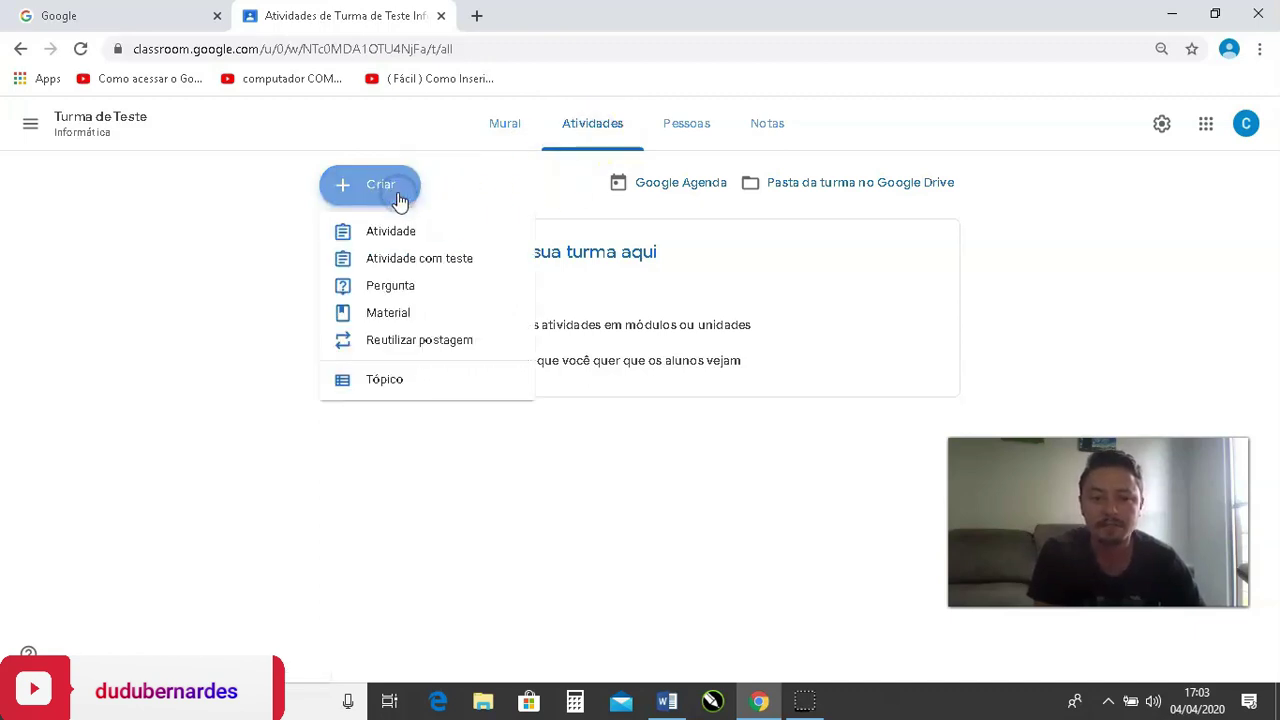
left_click(450, 262)
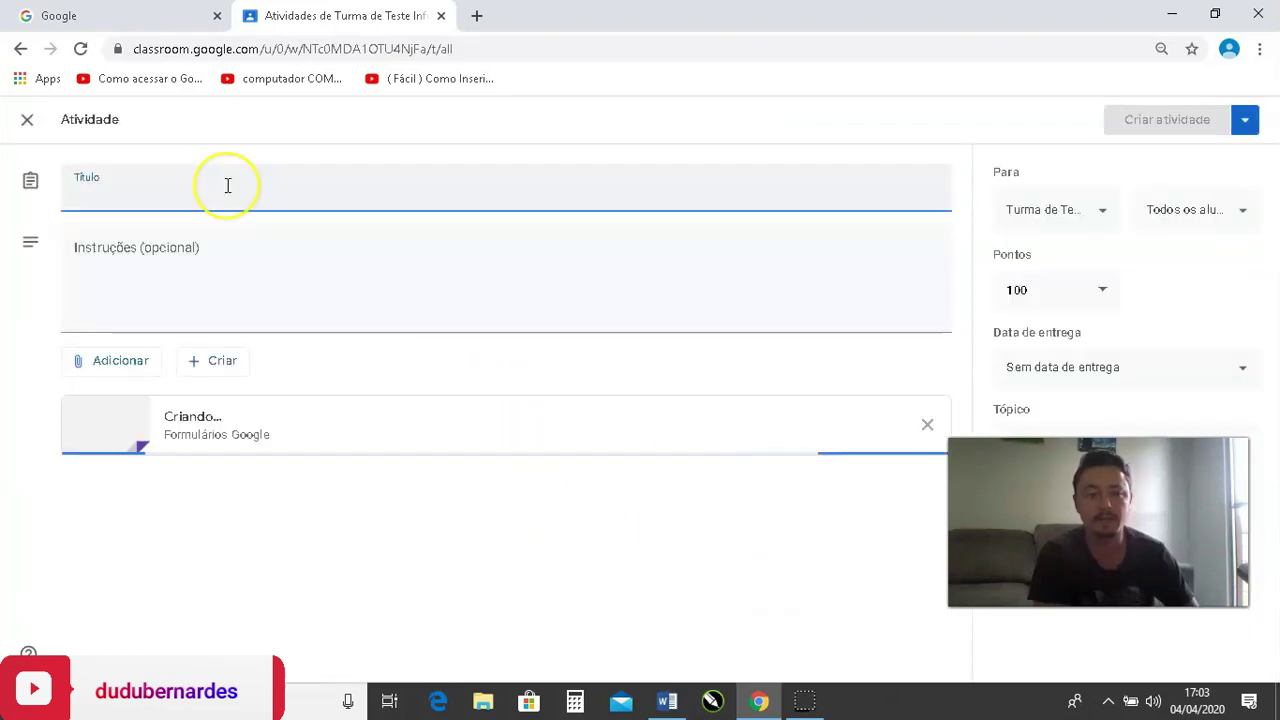
left_click(228, 186)
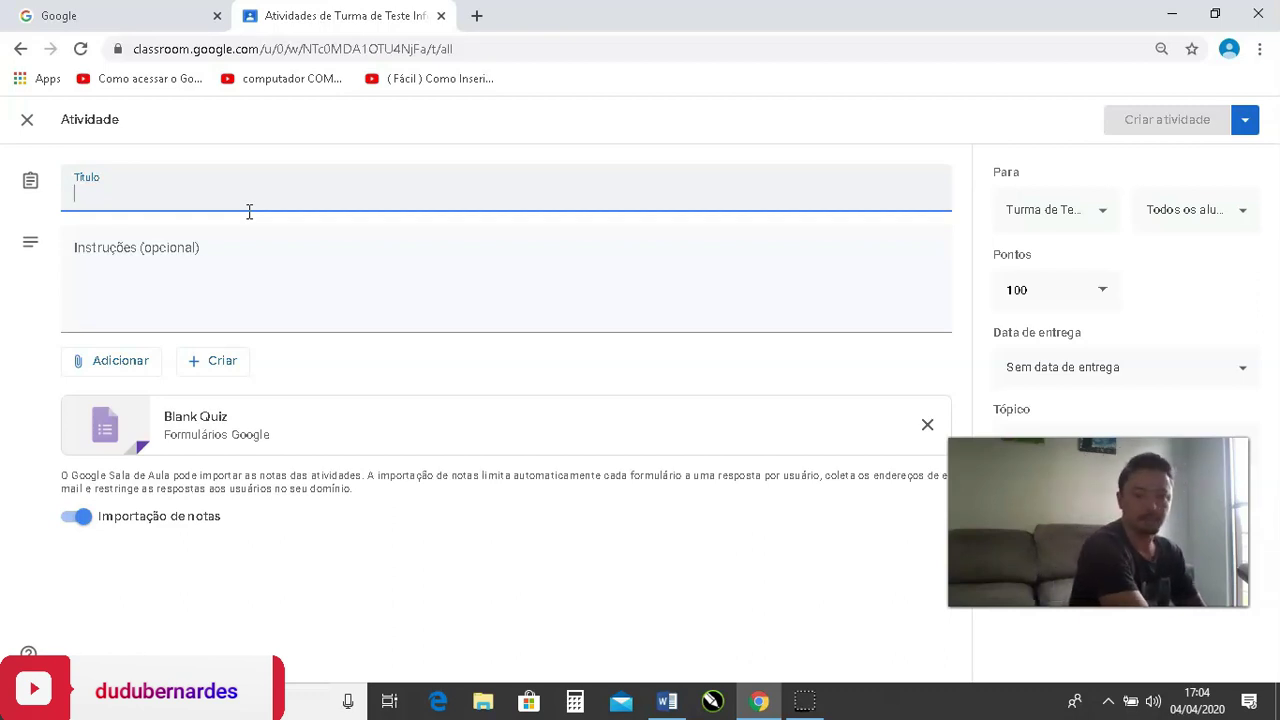
Title the assignment 'Avaliação de Matemática', correcting a typo along the way.
type("Avaliação")
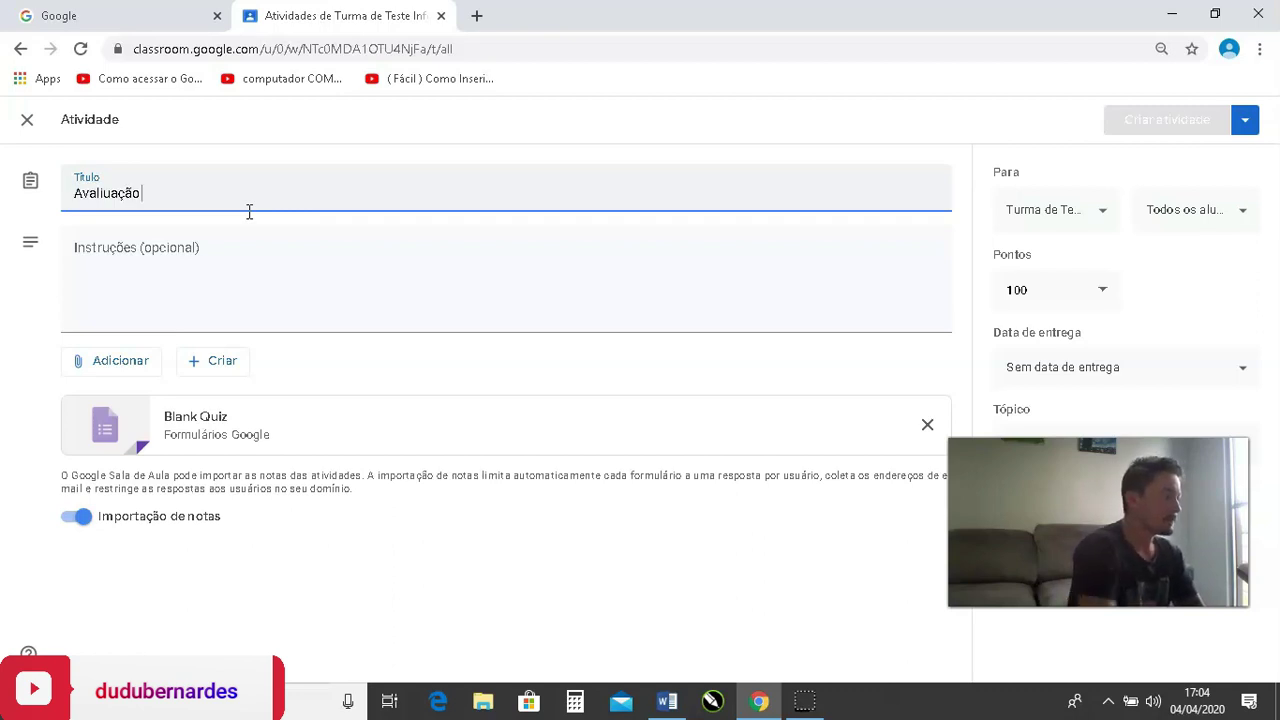
key("BackSpace")
key("BackSpace")
key("BackSpace")
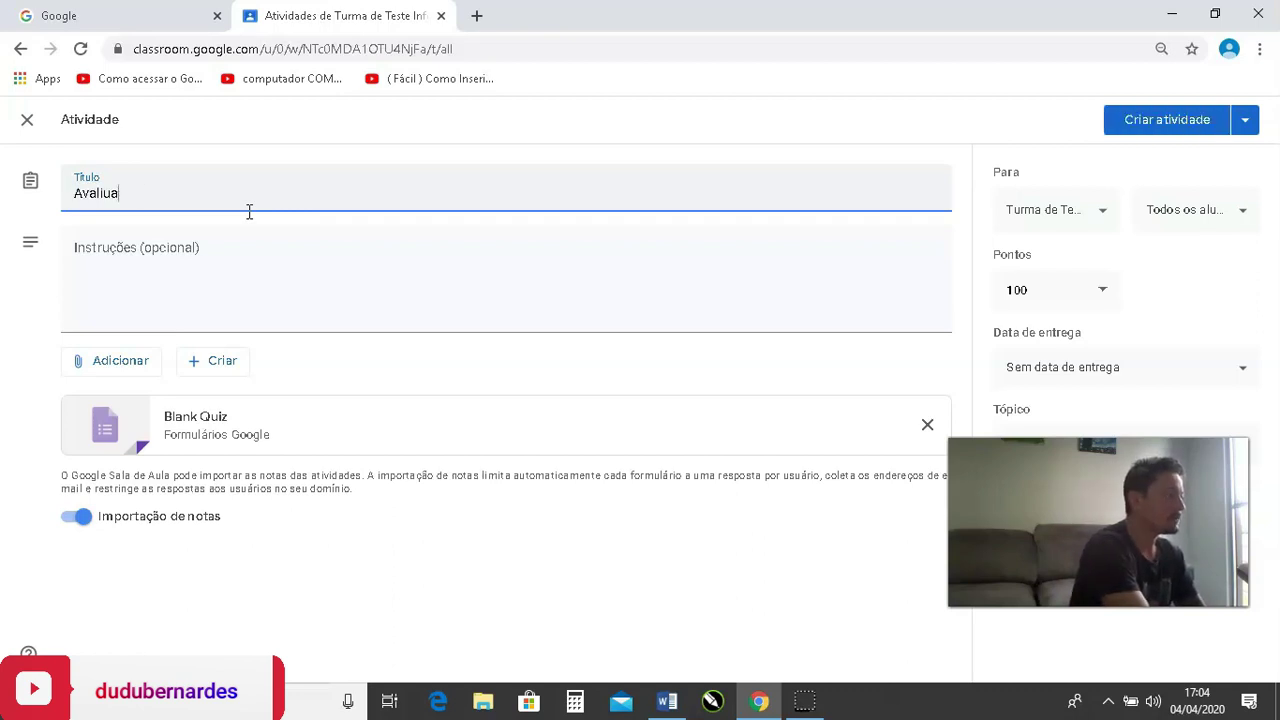
type("ção")
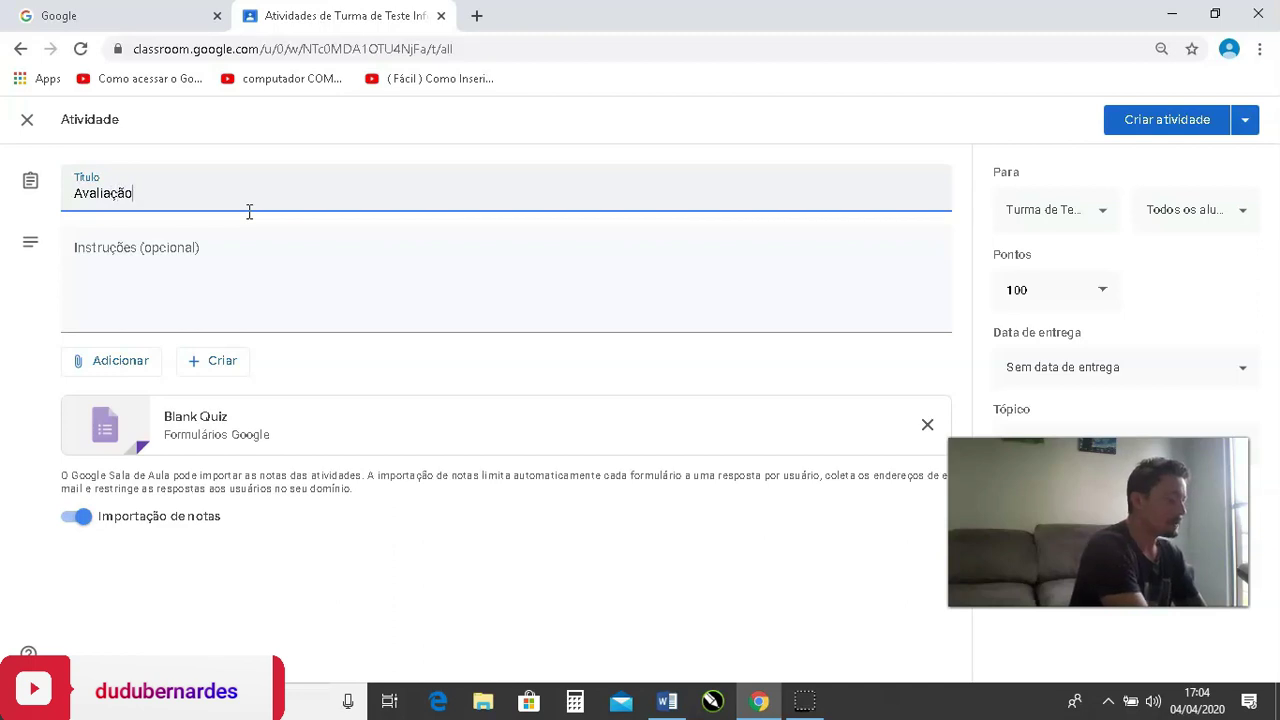
type(" de Matem")
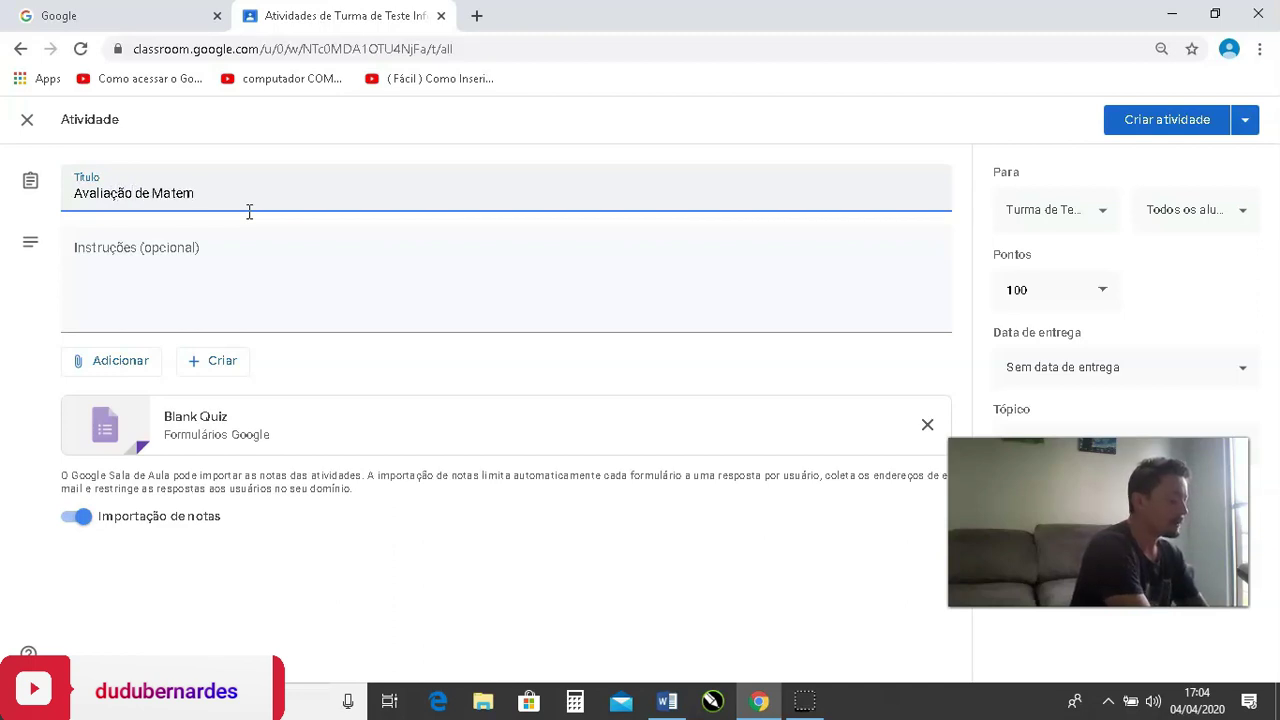
type("ática")
Enter the instructions 'Avaliação Bimestral do 1º Bimestre'.
left_click(242, 290)
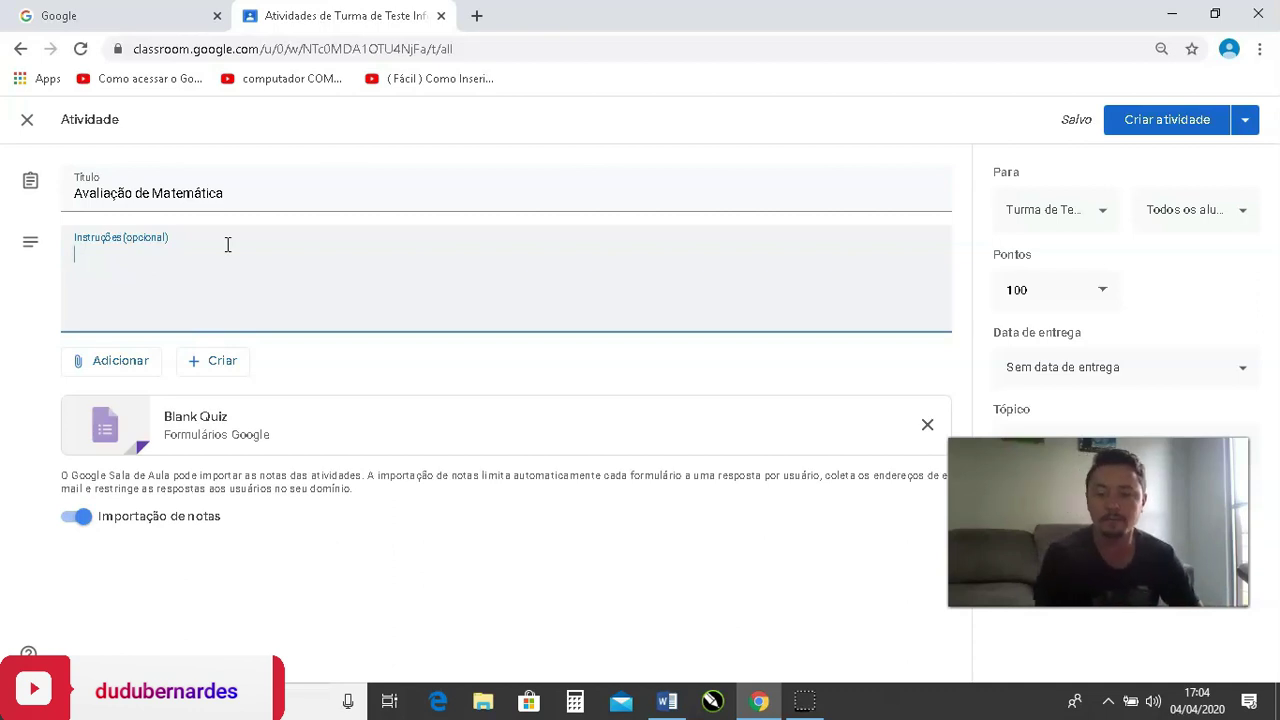
type("A")
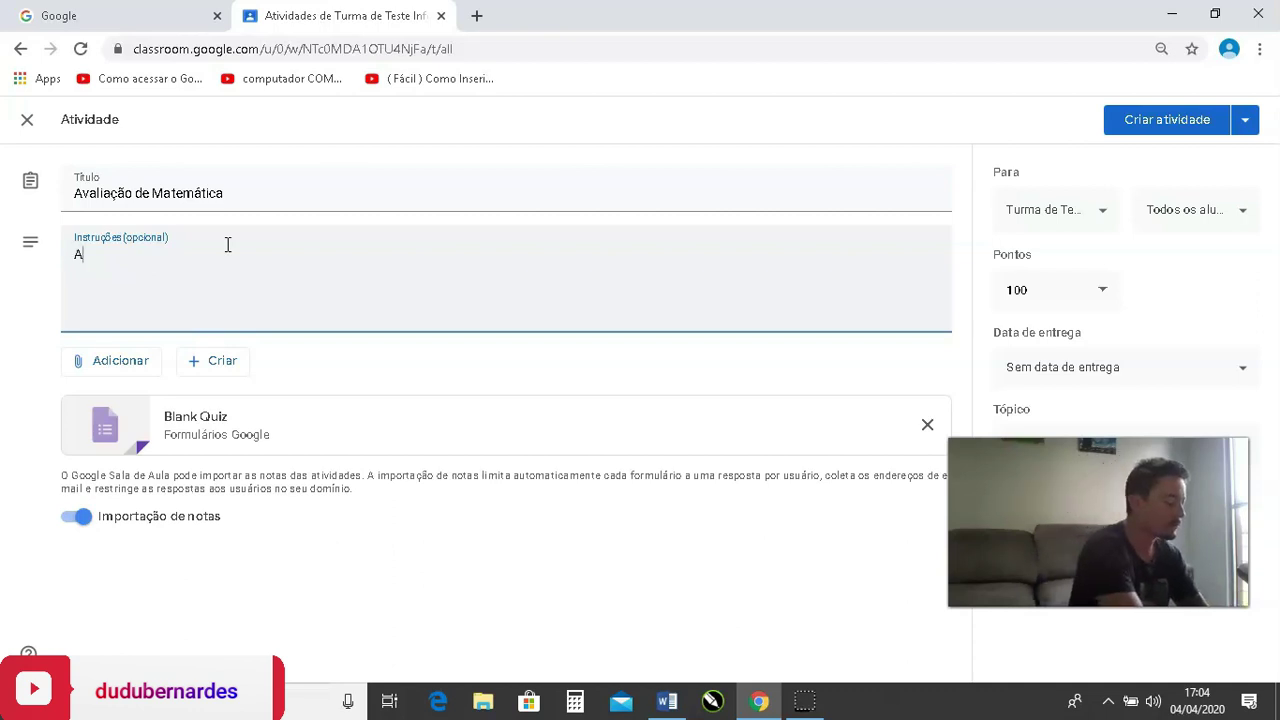
type("valiação")
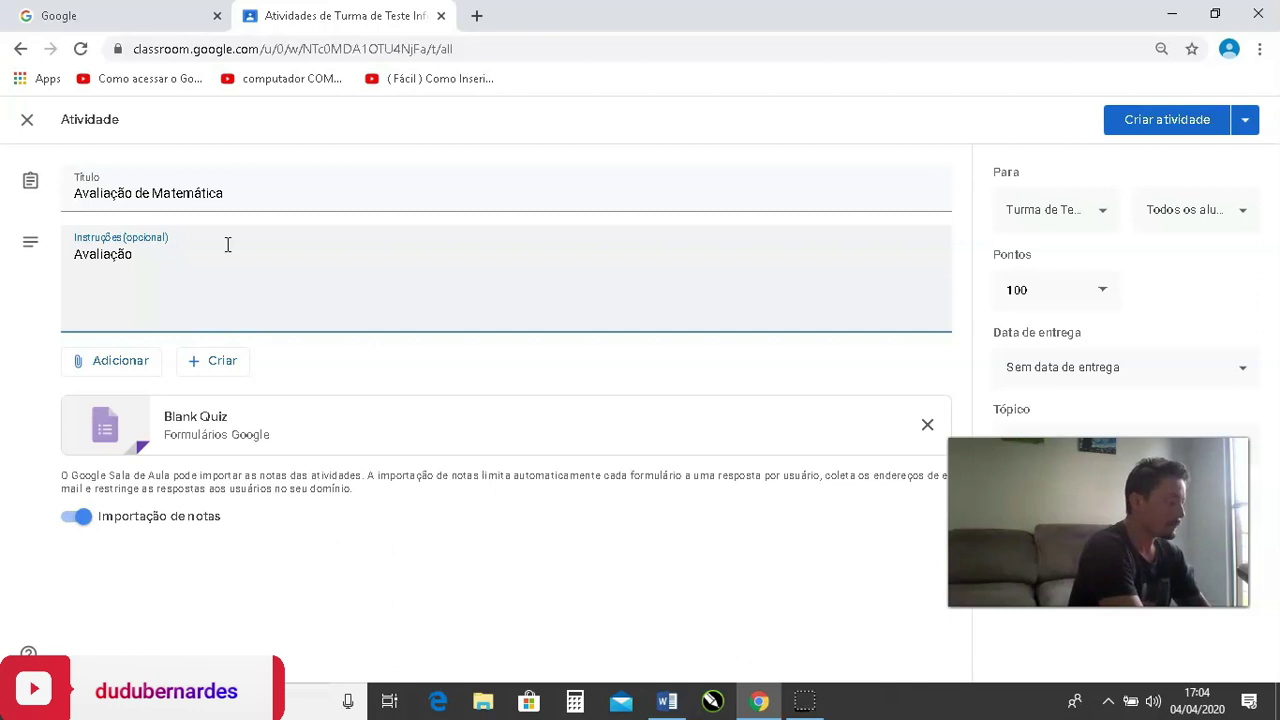
type("Bimestral do 1º")
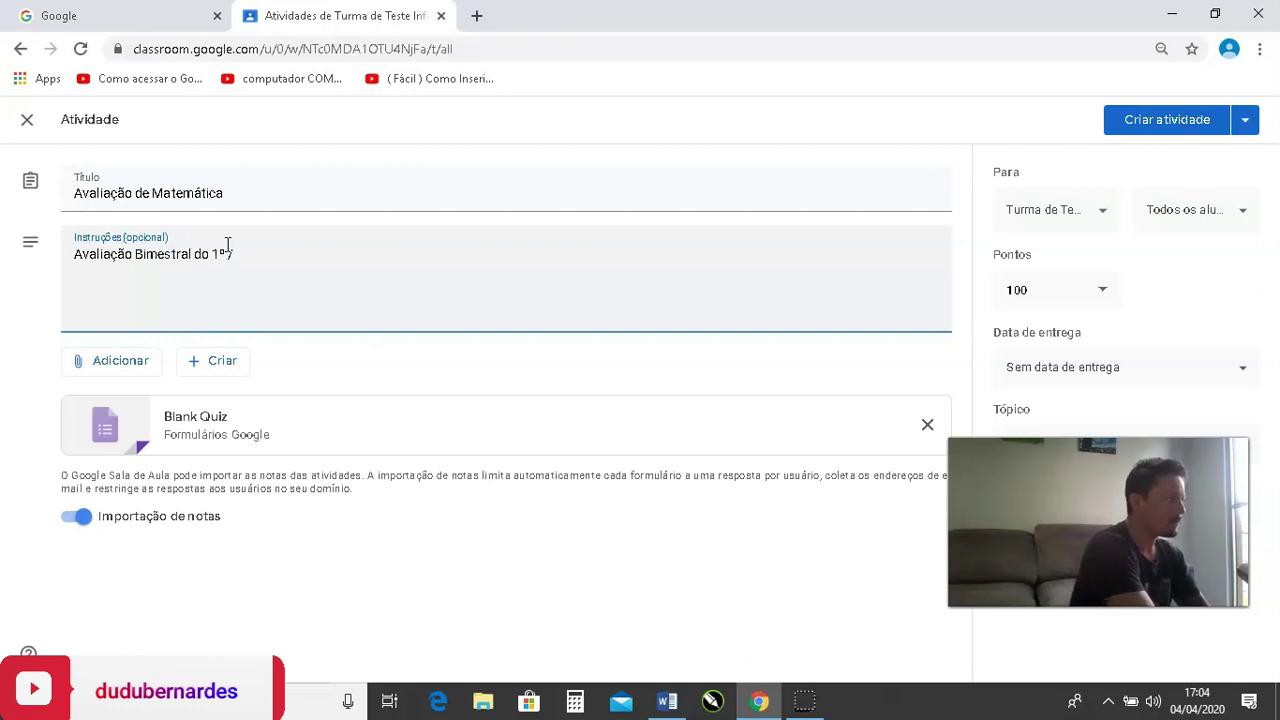
type(" Bimestre")
key("Return")
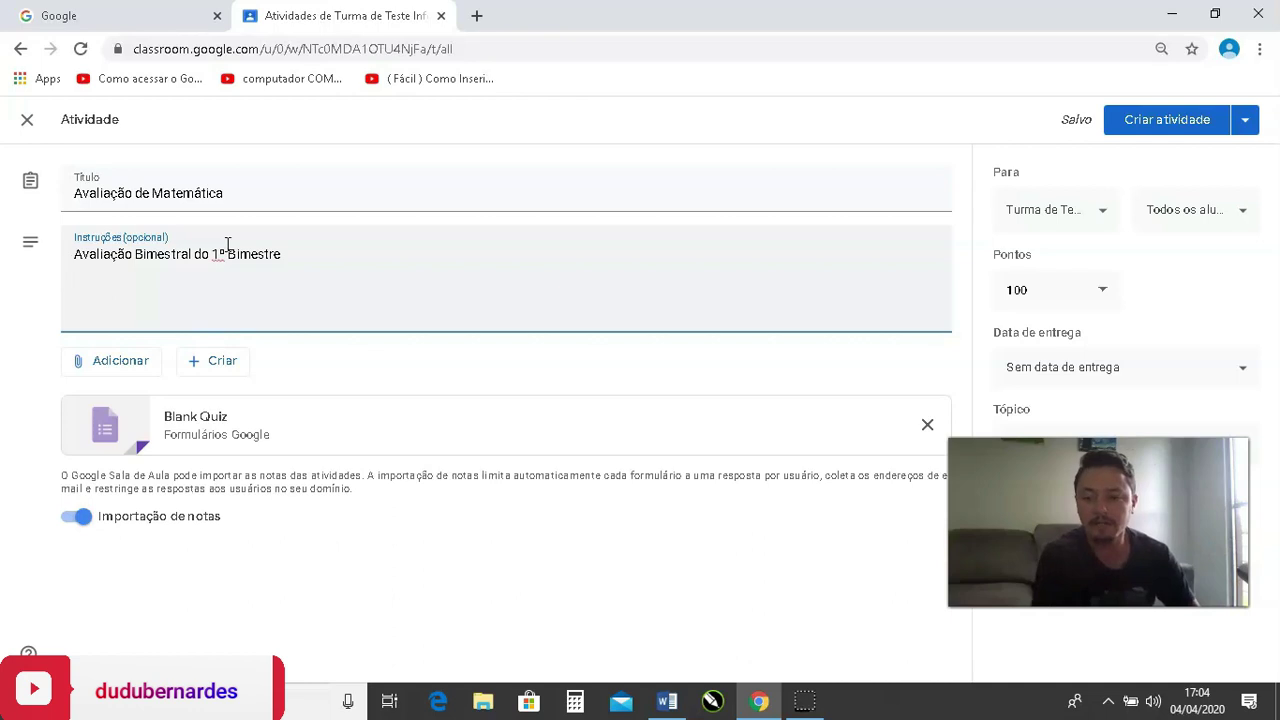
left_click(112, 288)
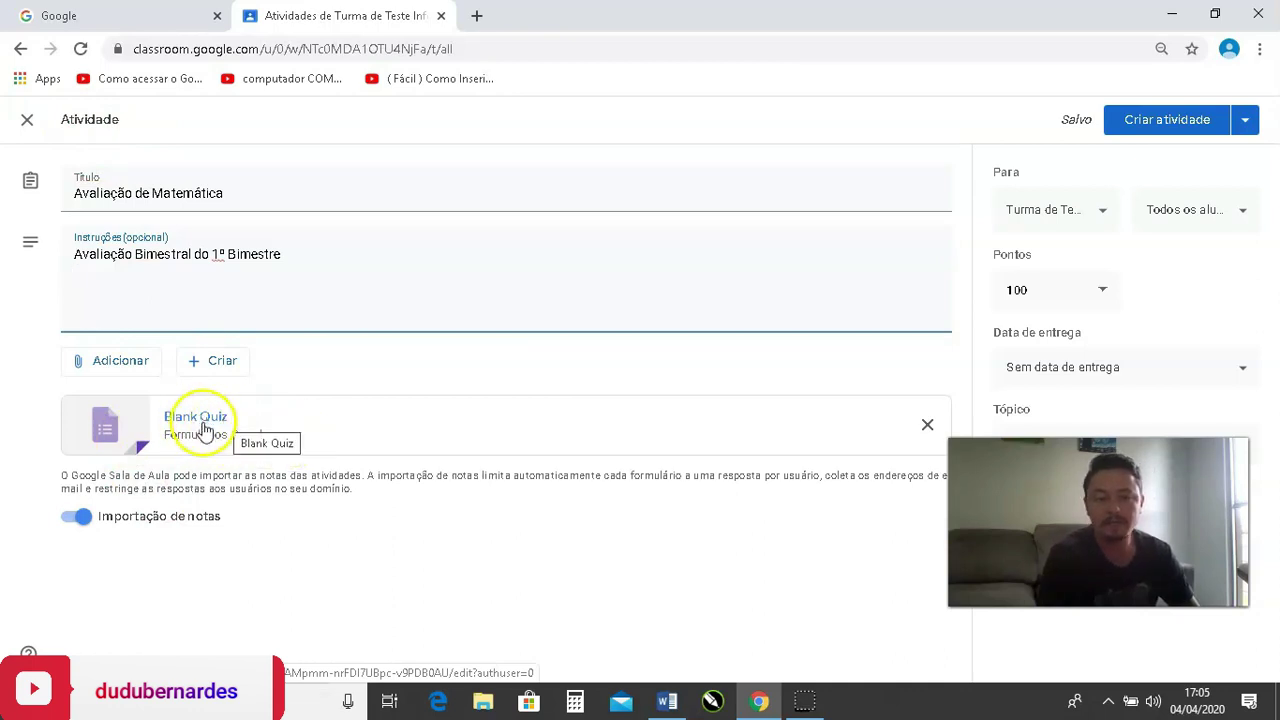
Open the attached quiz, title it 'Avaliação de Matemática', and describe it as '1º Bimestre' plus the teacher's name.
left_click(200, 424)
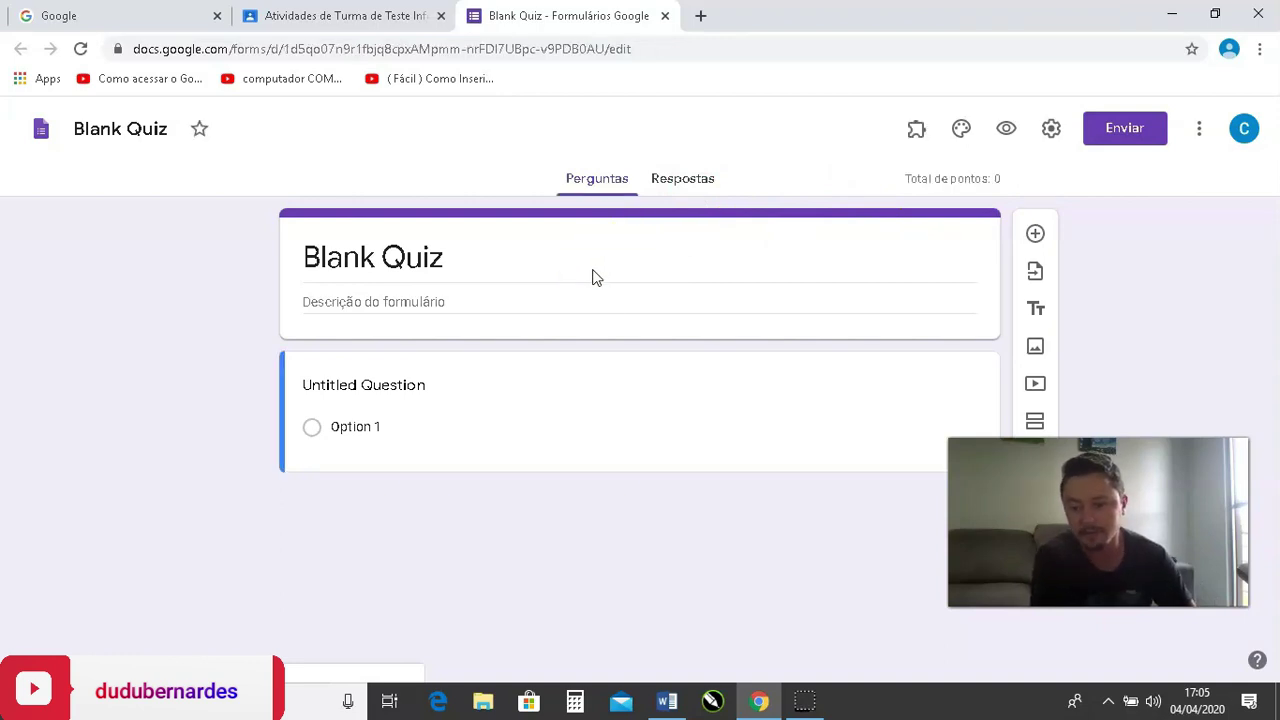
left_click(507, 268)
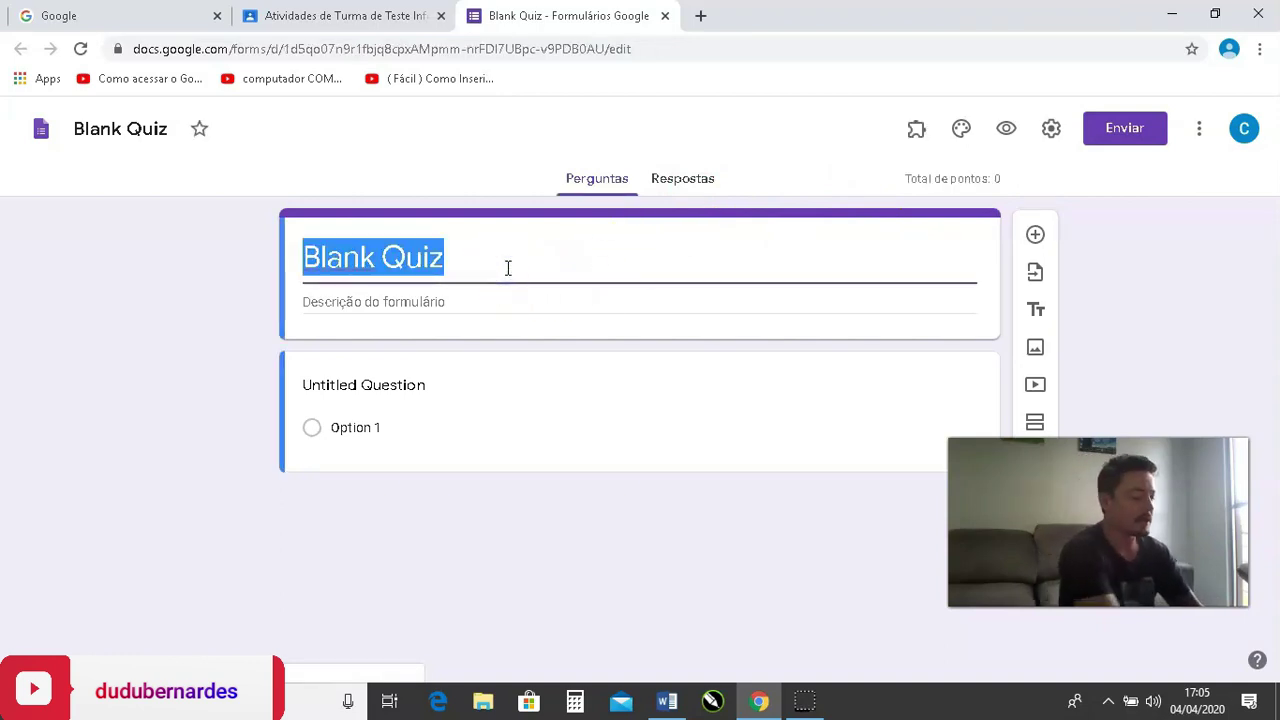
type("Avalia")
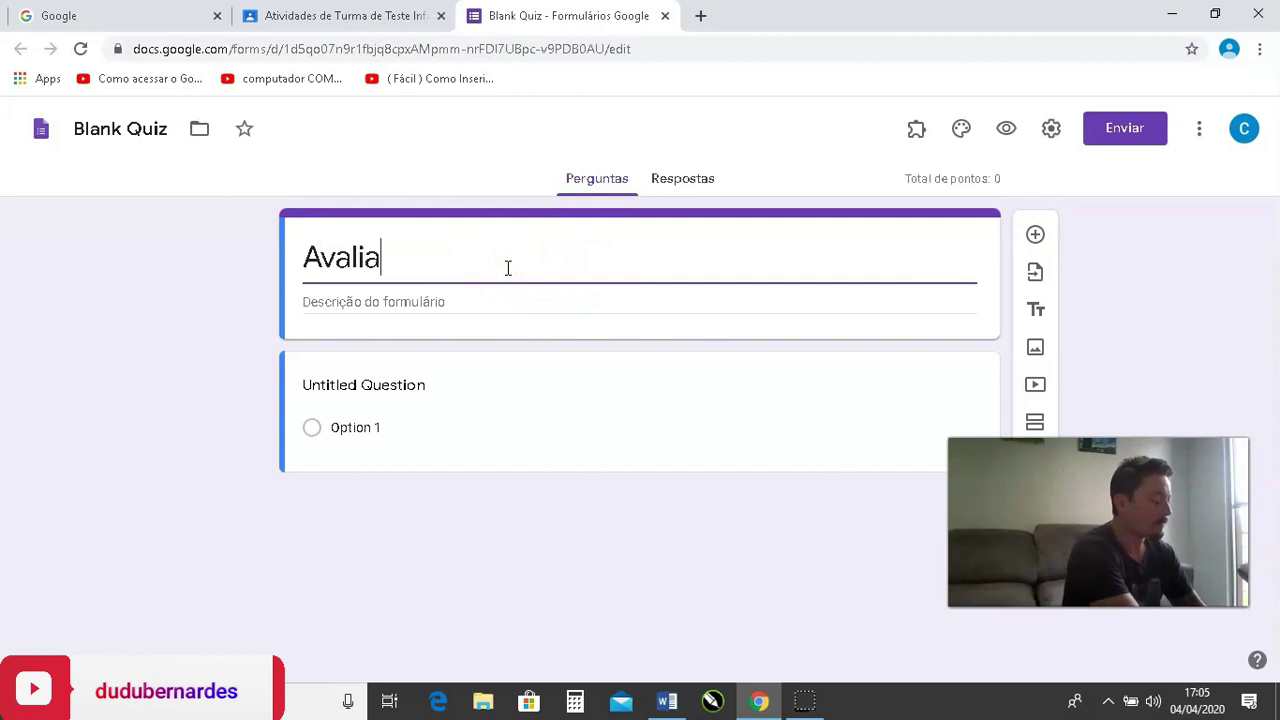
type("ção de Matemática")
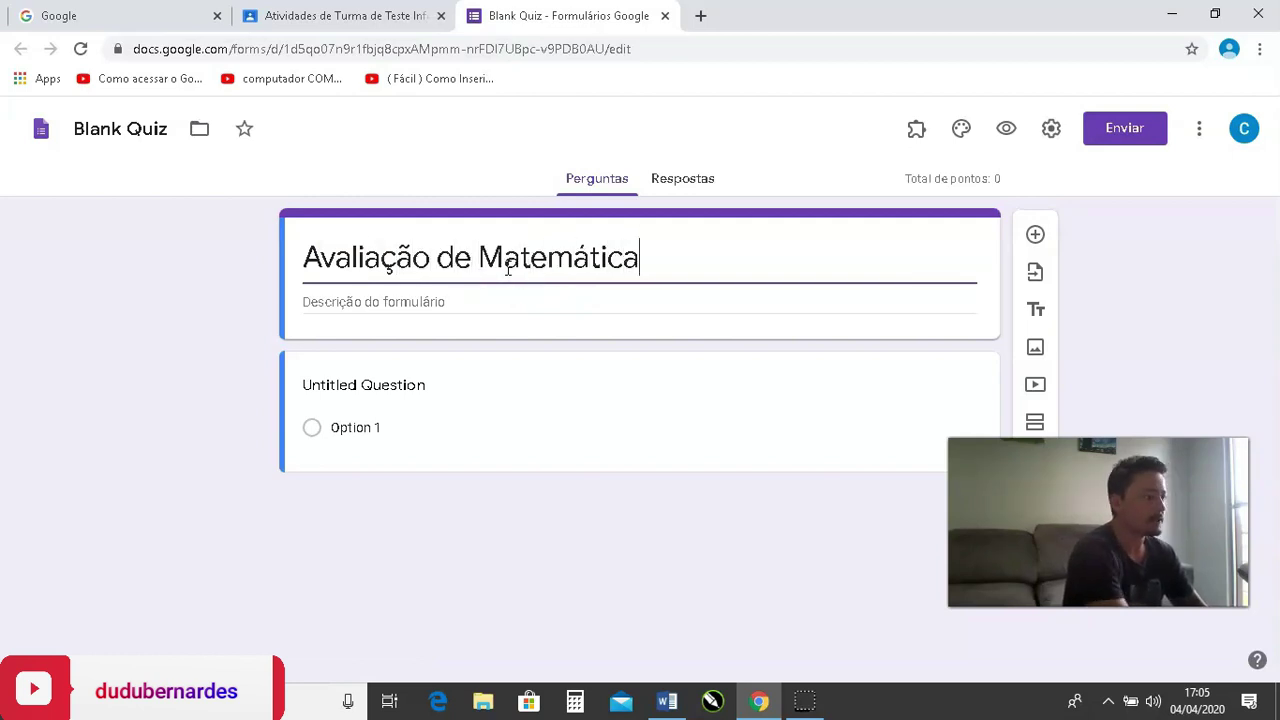
left_click(464, 300)
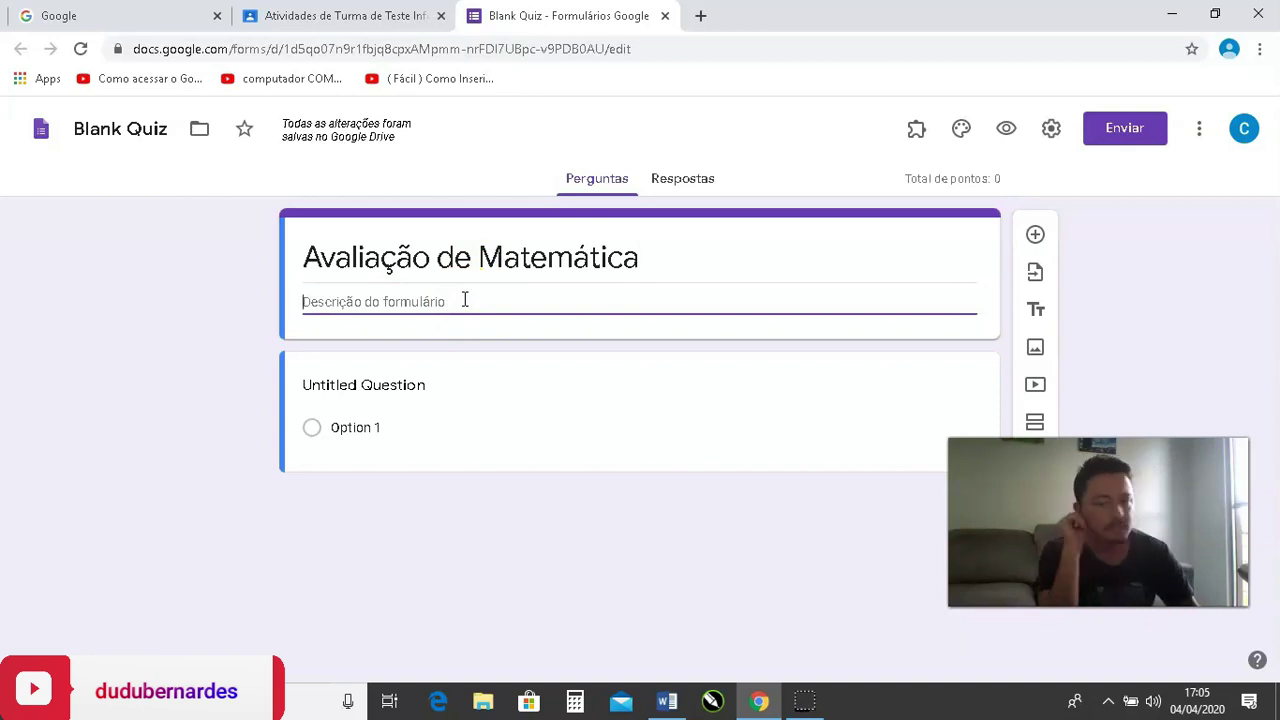
type("1")
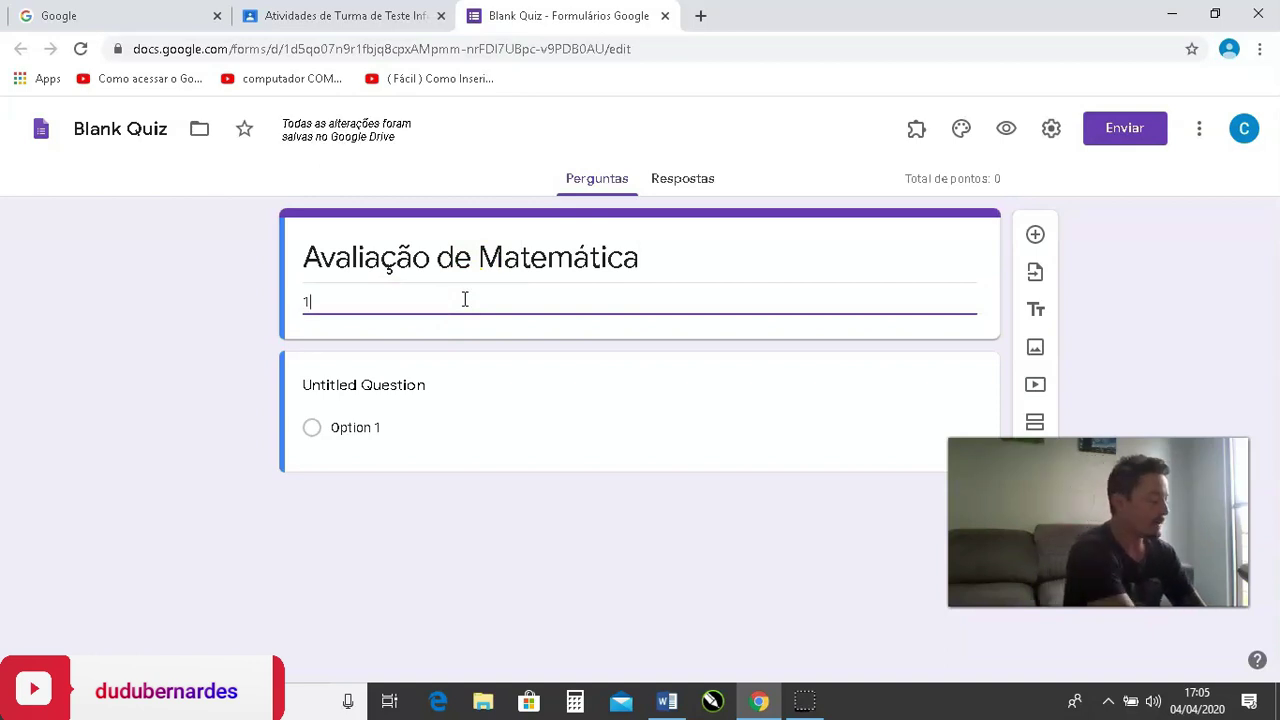
type("º Bimestre ")
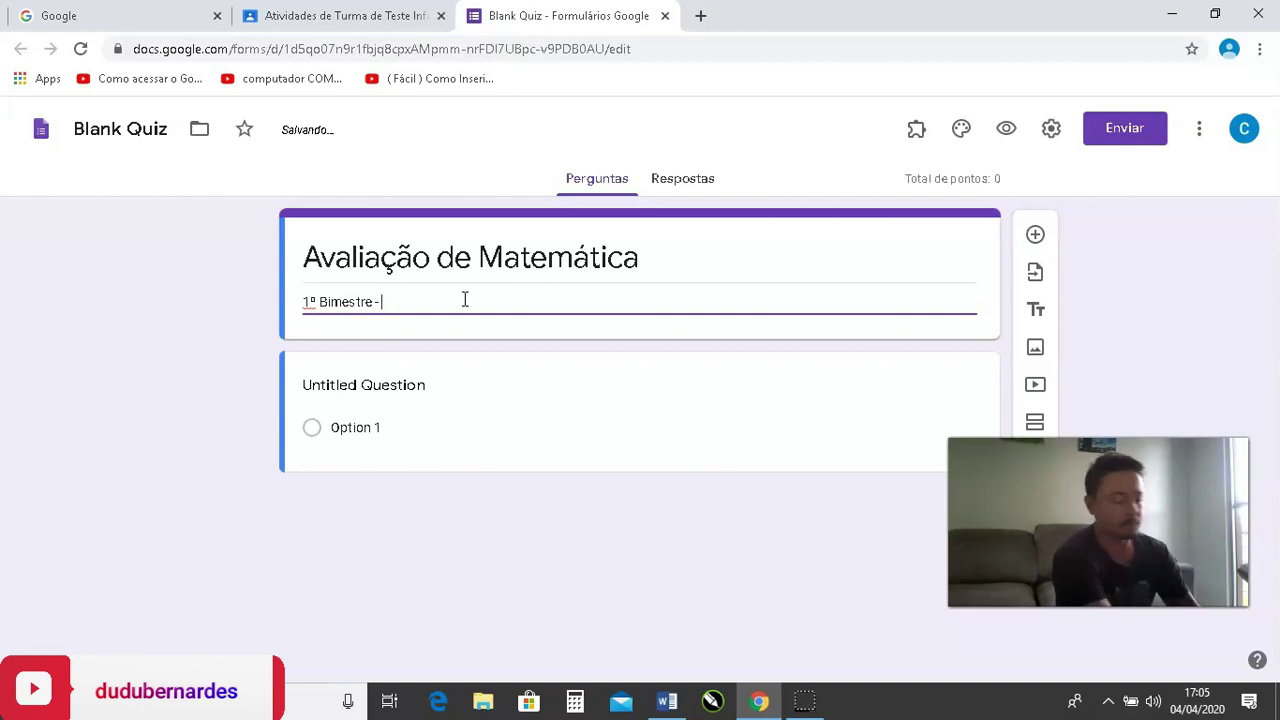
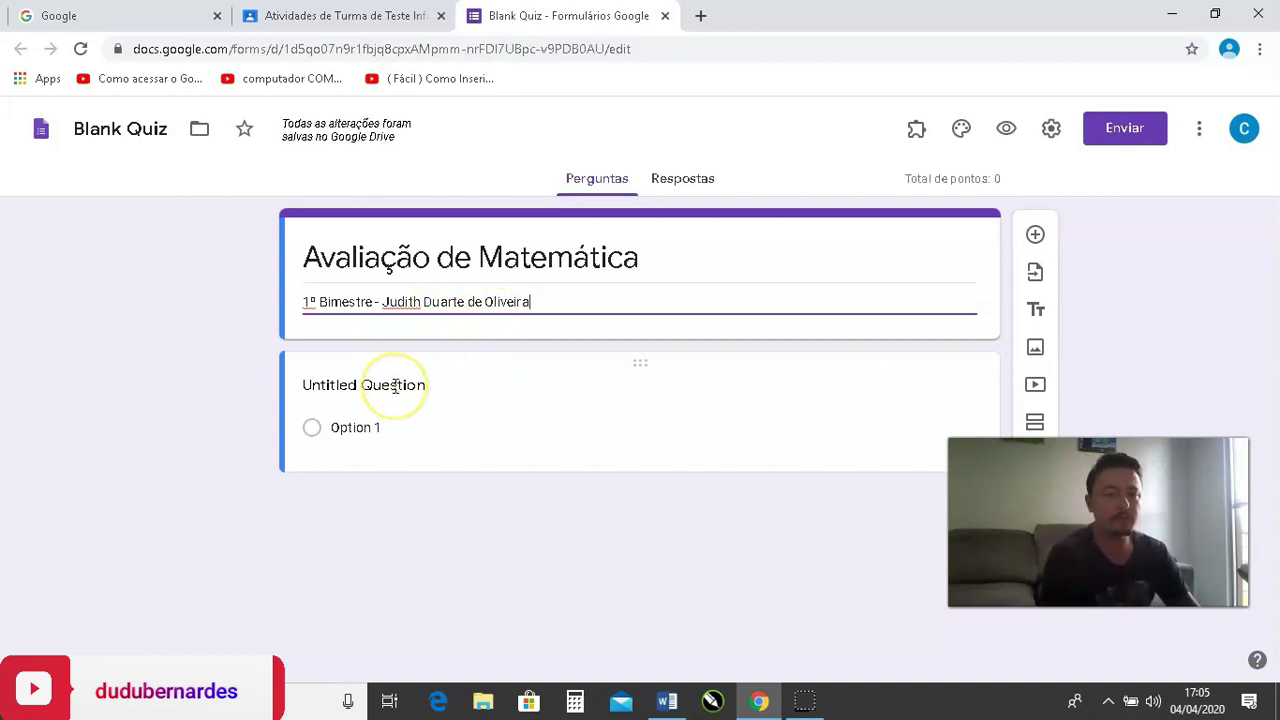
Make the first question a required short-answer 'Nome Completo:' question.
left_click(450, 384)
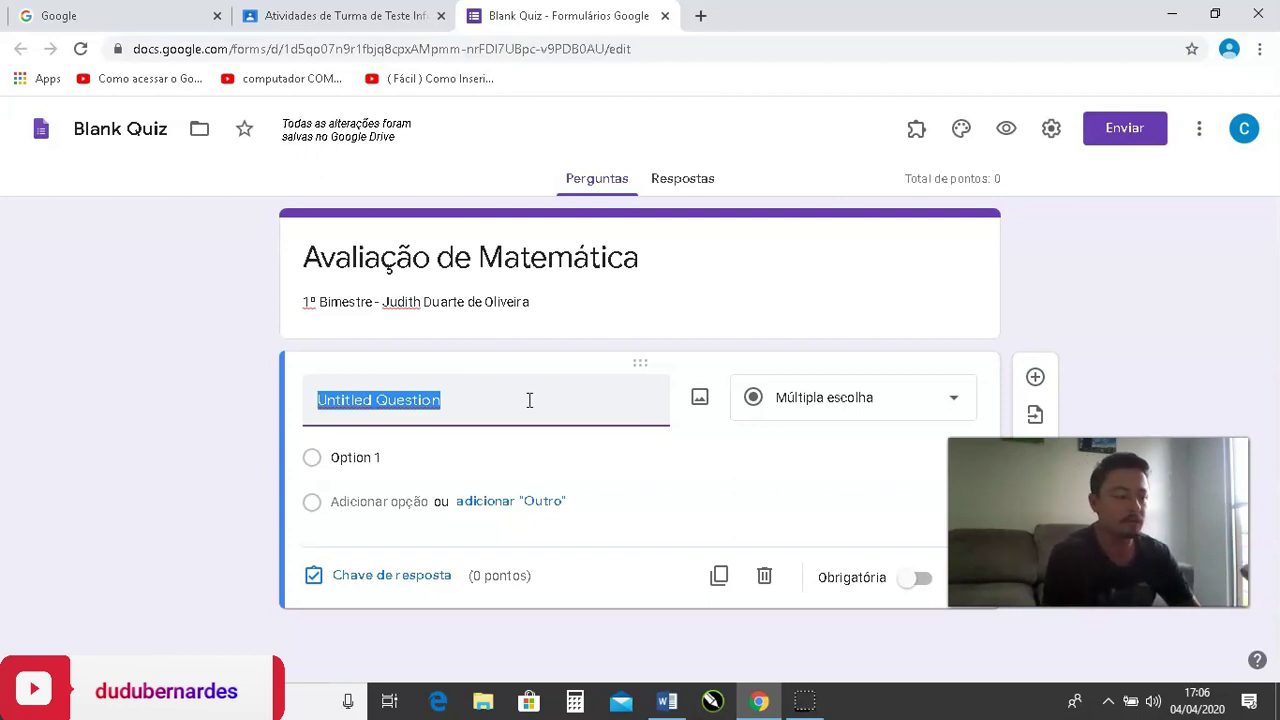
type("Nome Co")
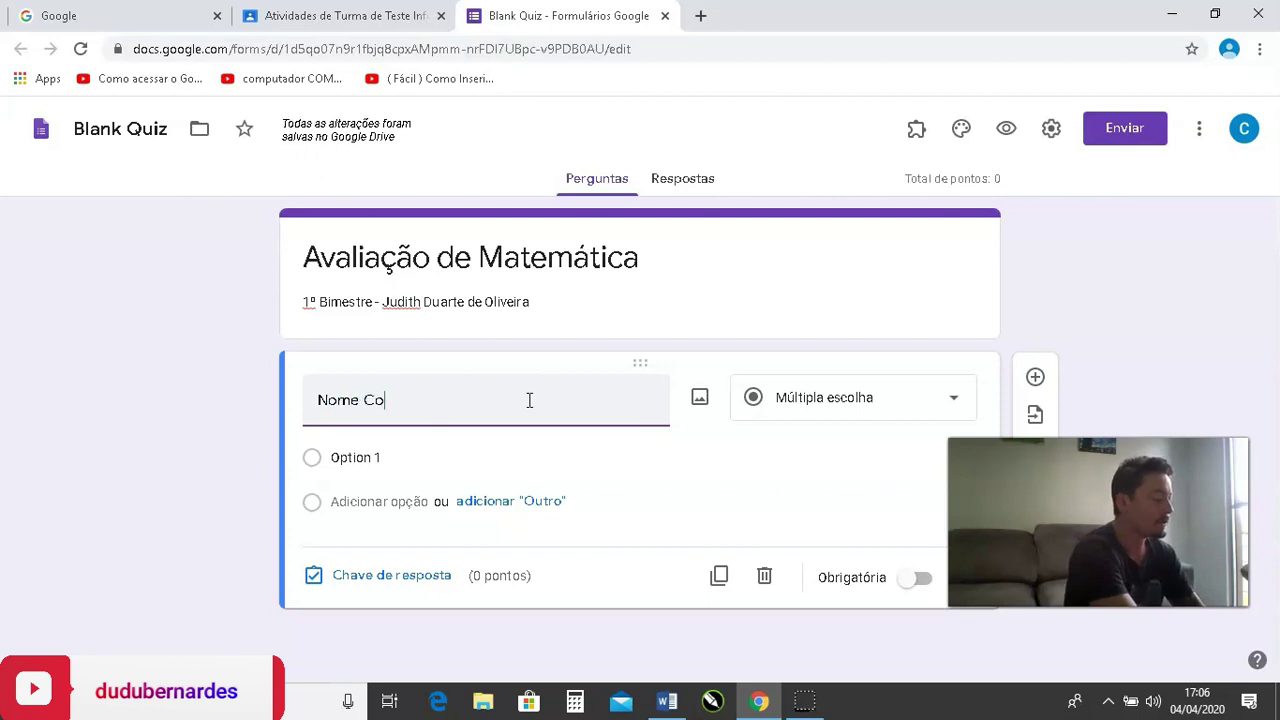
type("mpleto:")
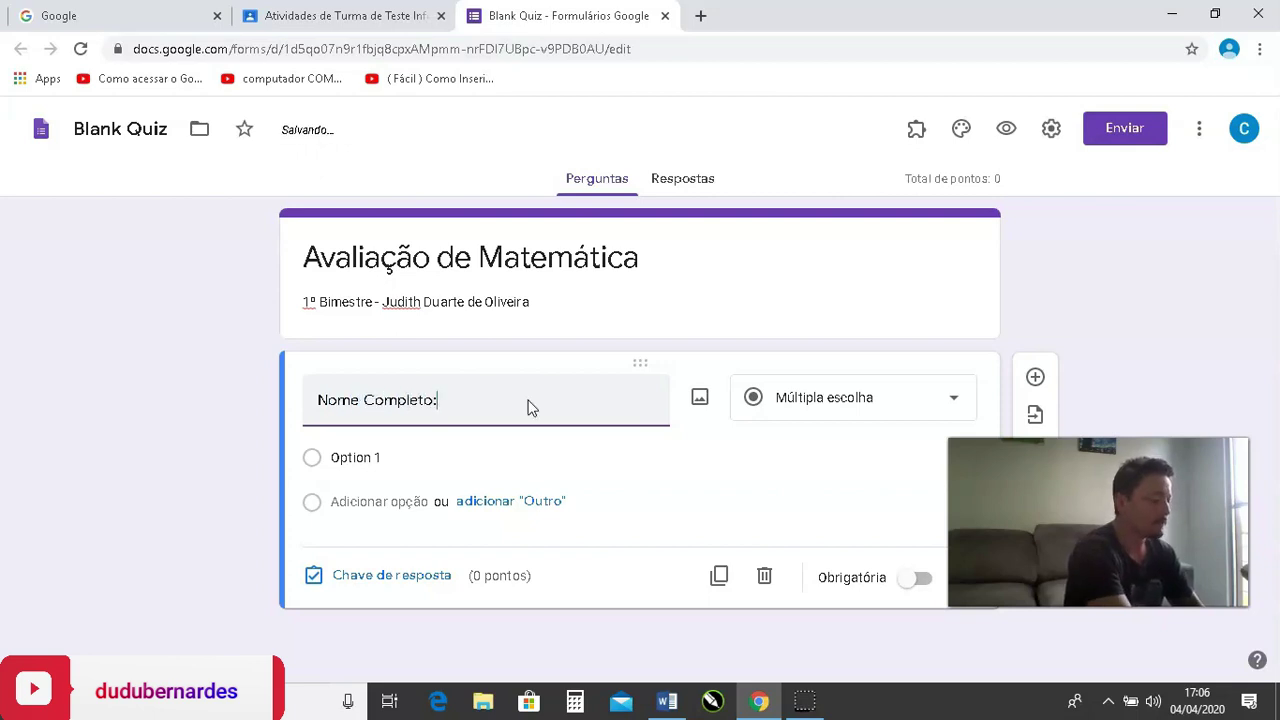
left_click(471, 409)
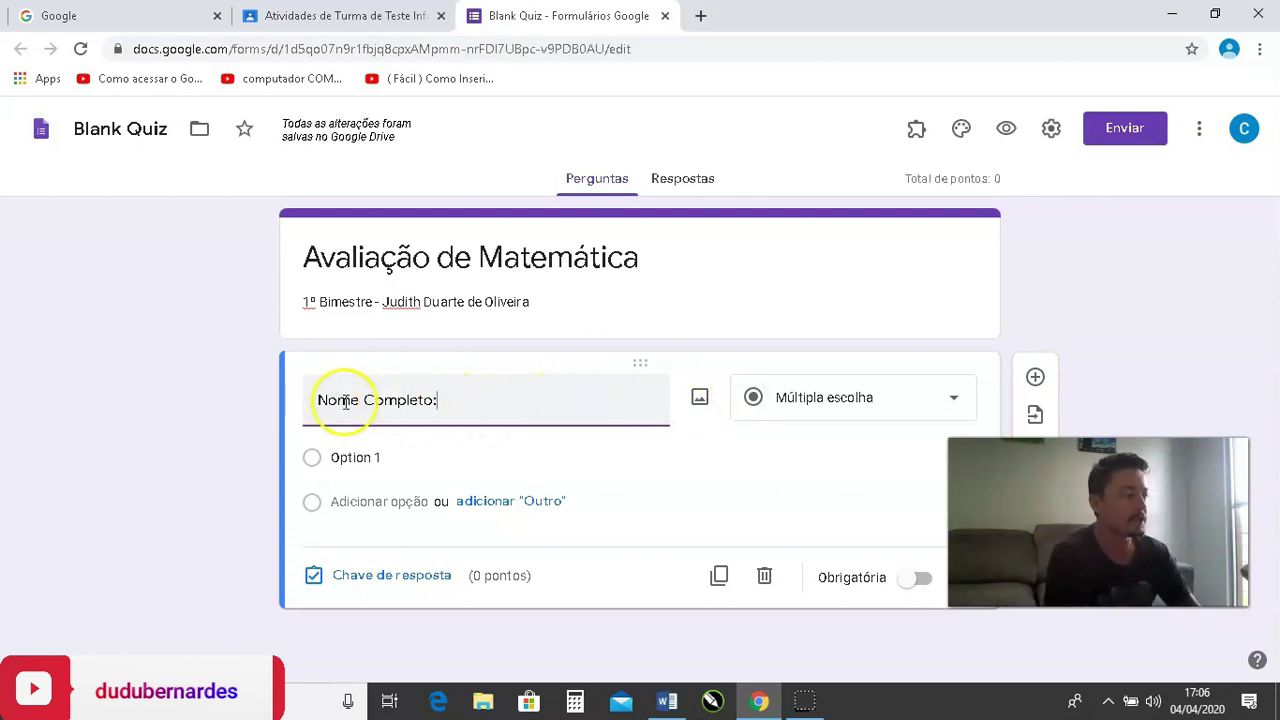
left_click(955, 400)
left_click(830, 152)
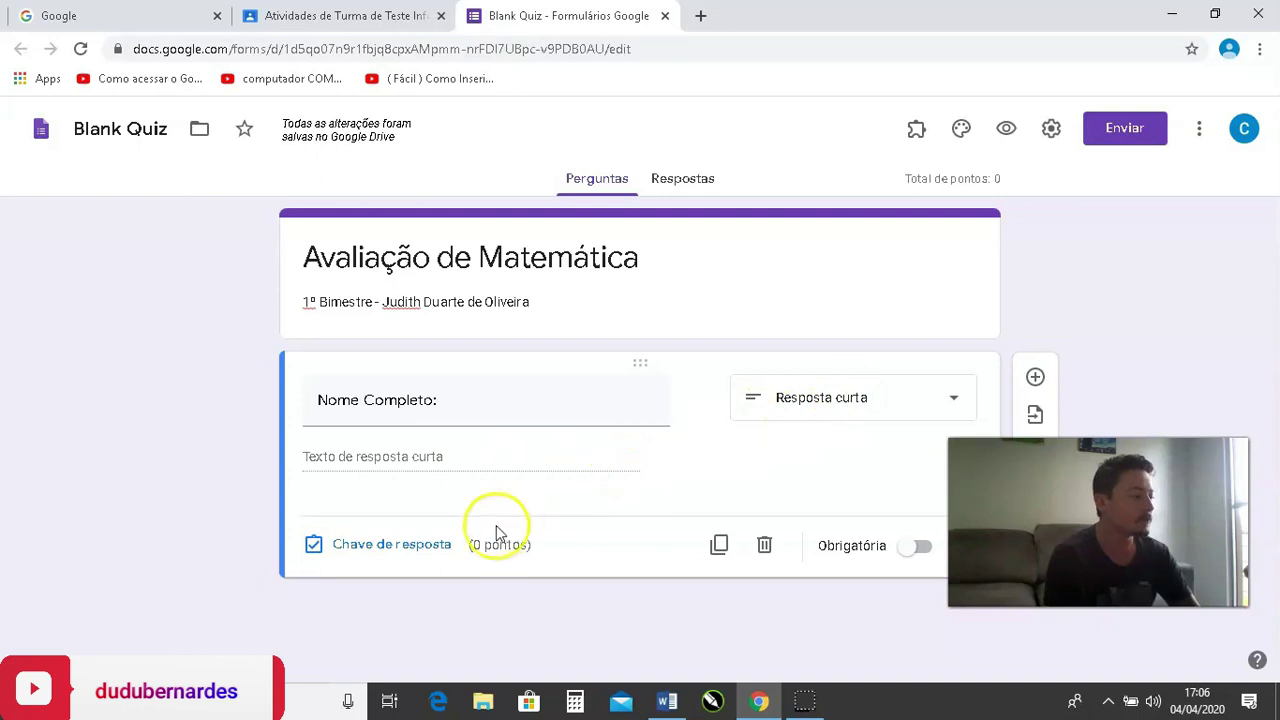
left_click(911, 550)
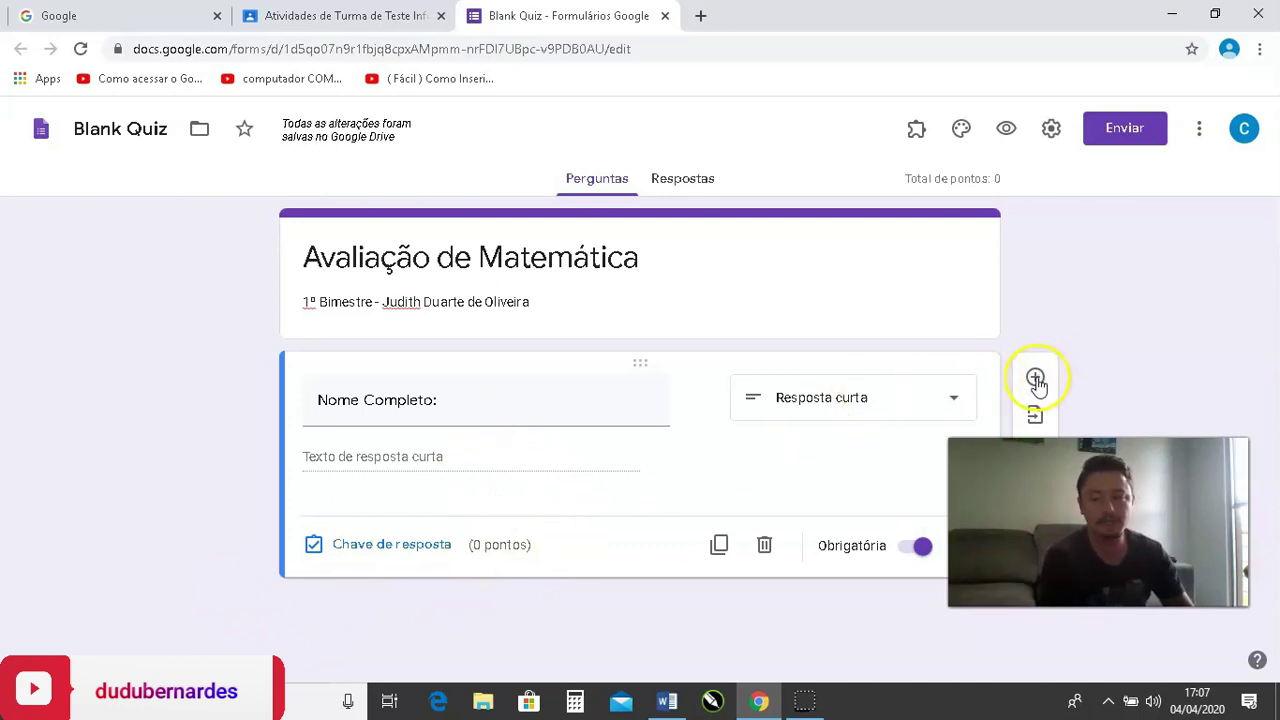
Add a new blank question below 'Nome Completo:' and return to the Word document.
left_click(1036, 380)
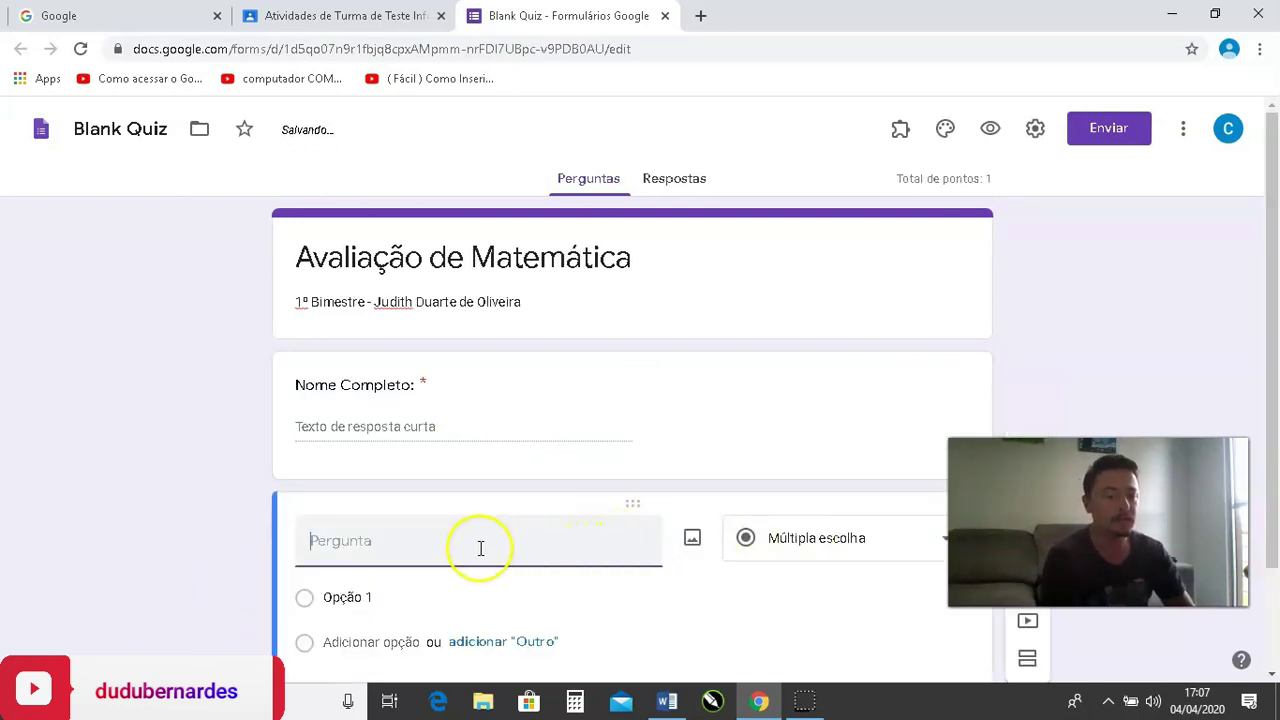
scroll(460, 500, "down", 2)
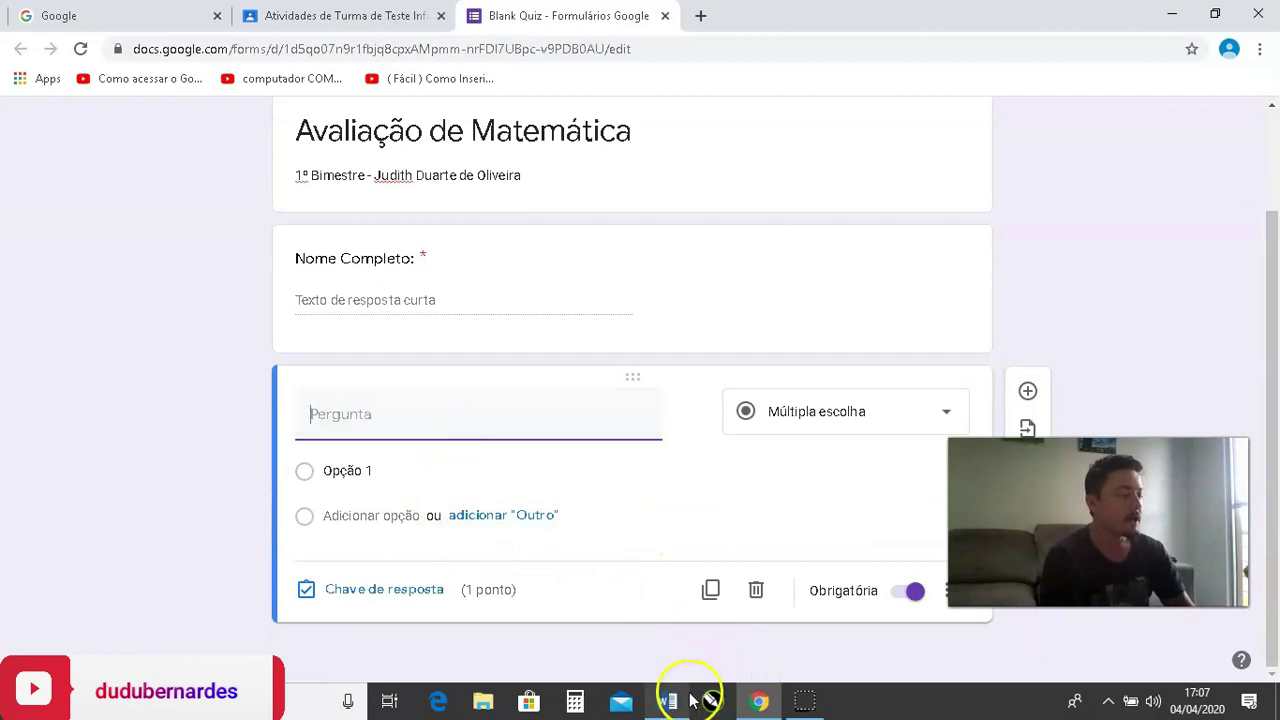
left_click(667, 700)
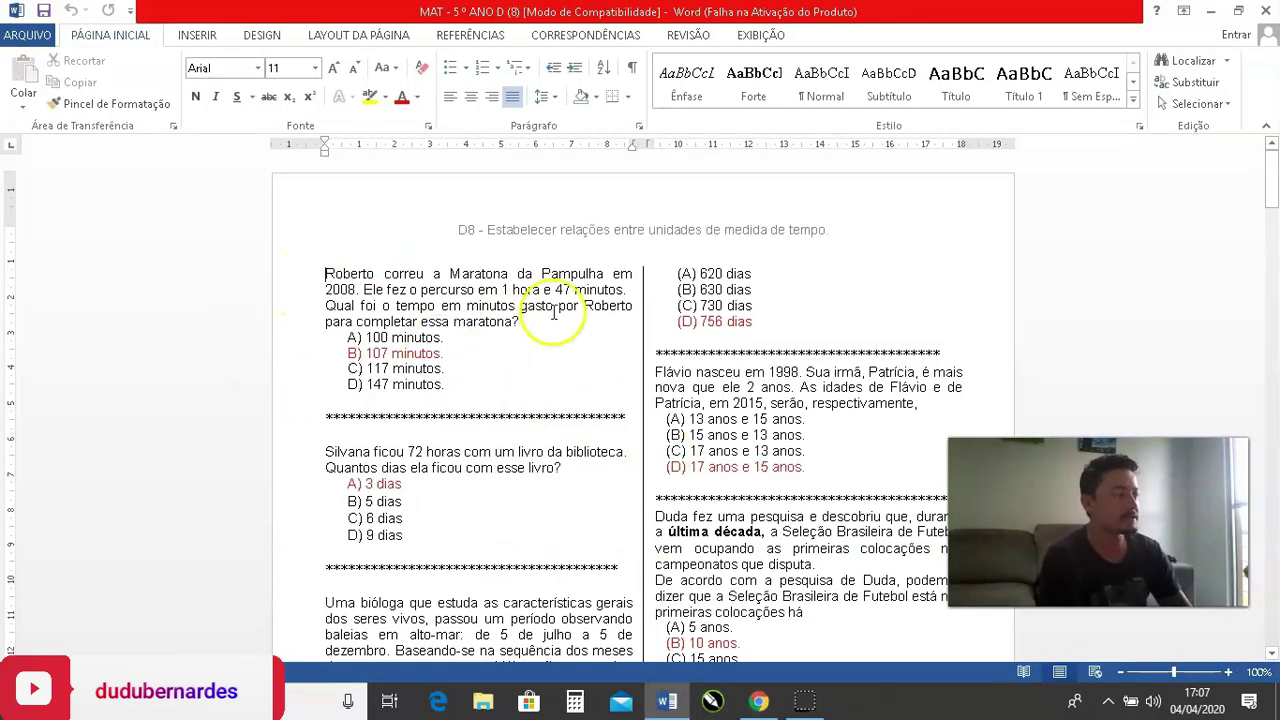
Scroll the MAT - 5º ANO D sheet and place the cursor at the Roberto marathon question.
scroll(528, 380, "down", 1)
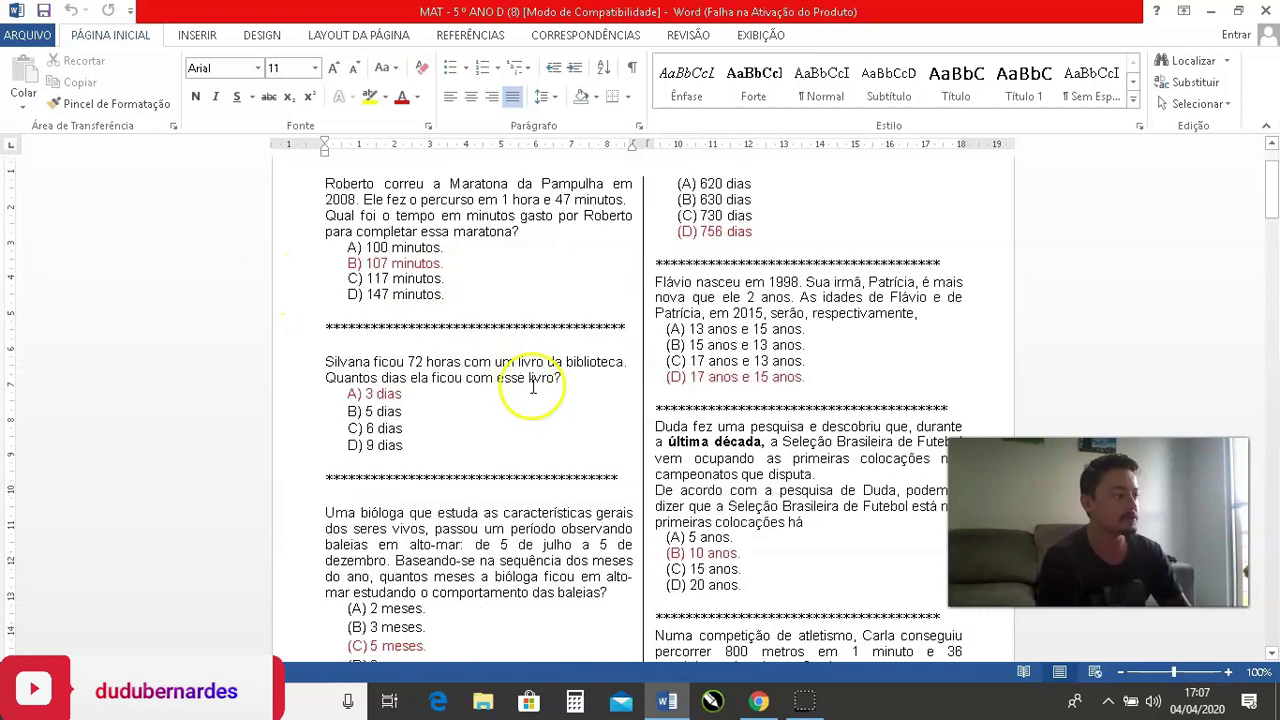
left_click(322, 228)
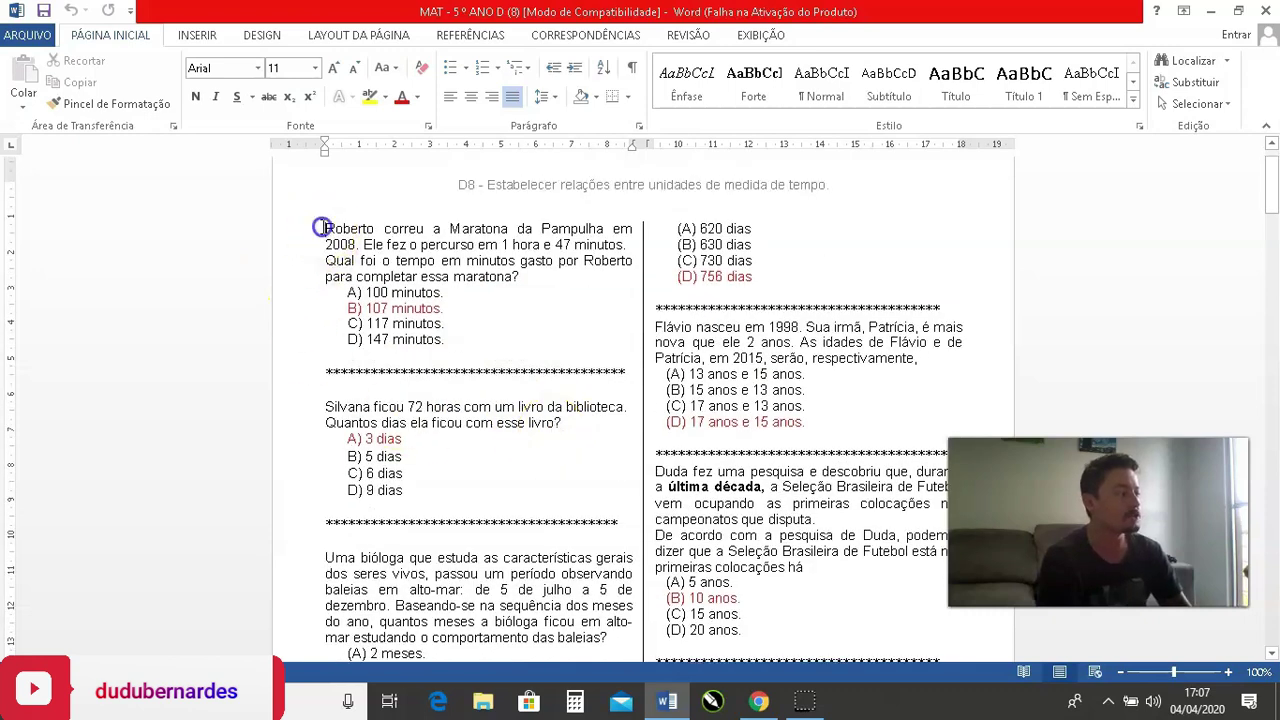
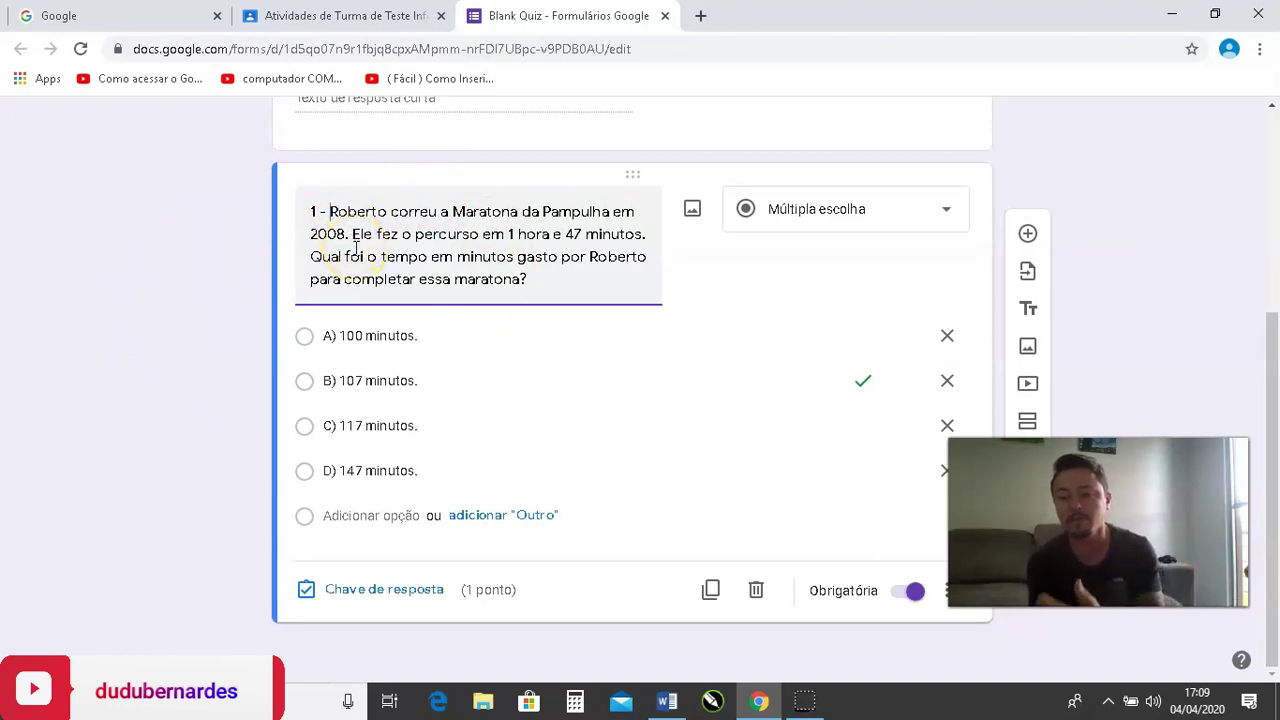
Finish editing question 1's numbered title about Roberto's marathon.
left_click(321, 206)
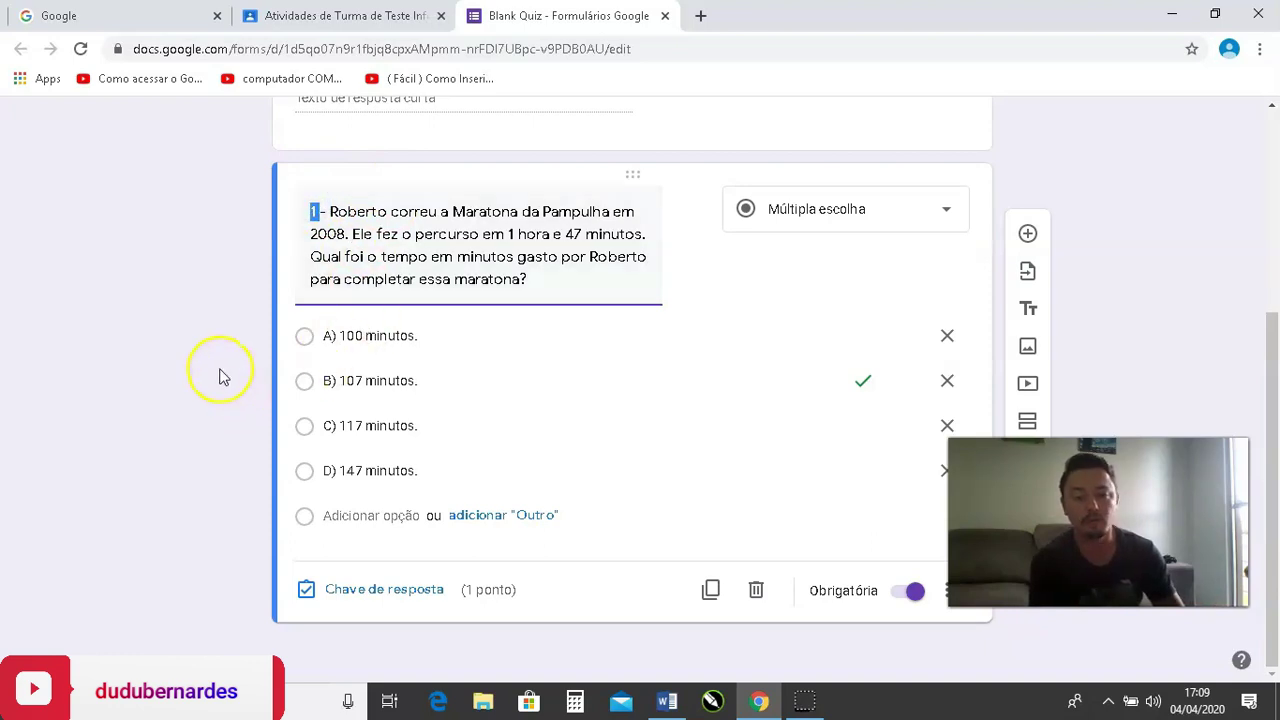
left_click(225, 576)
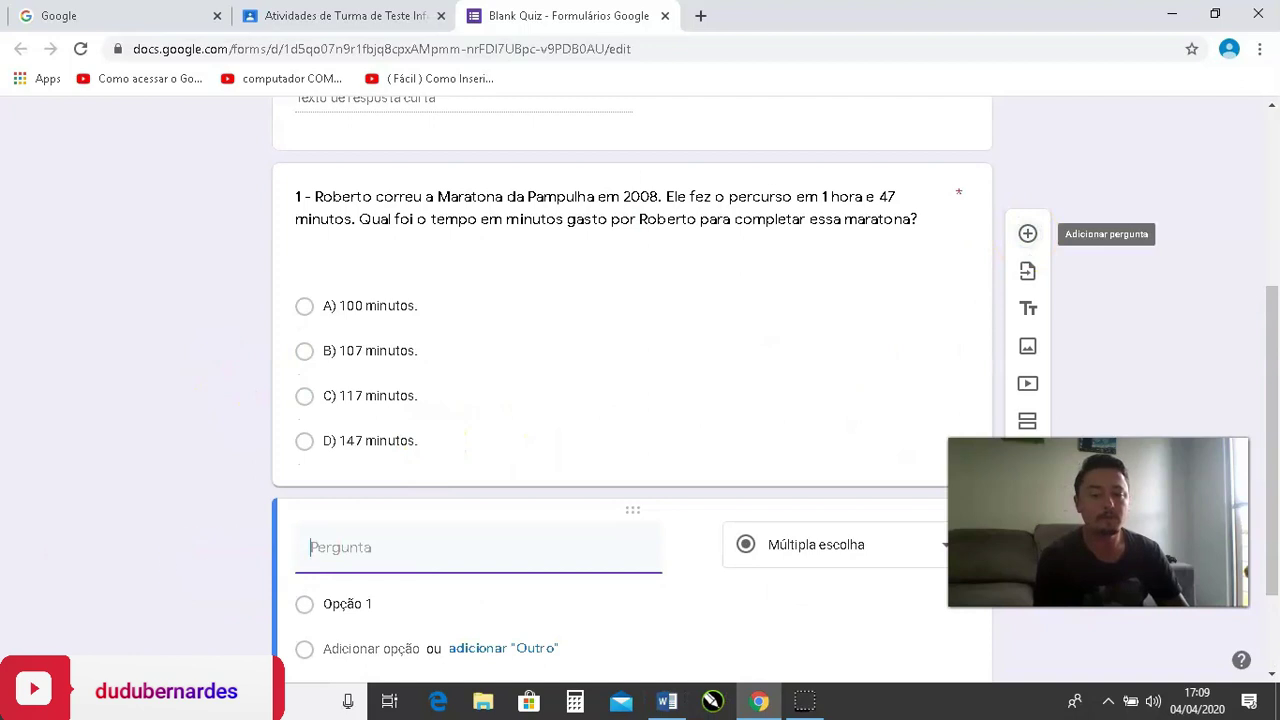
Copy the Silvana library-book question from Word into the new question's title.
left_click(667, 701)
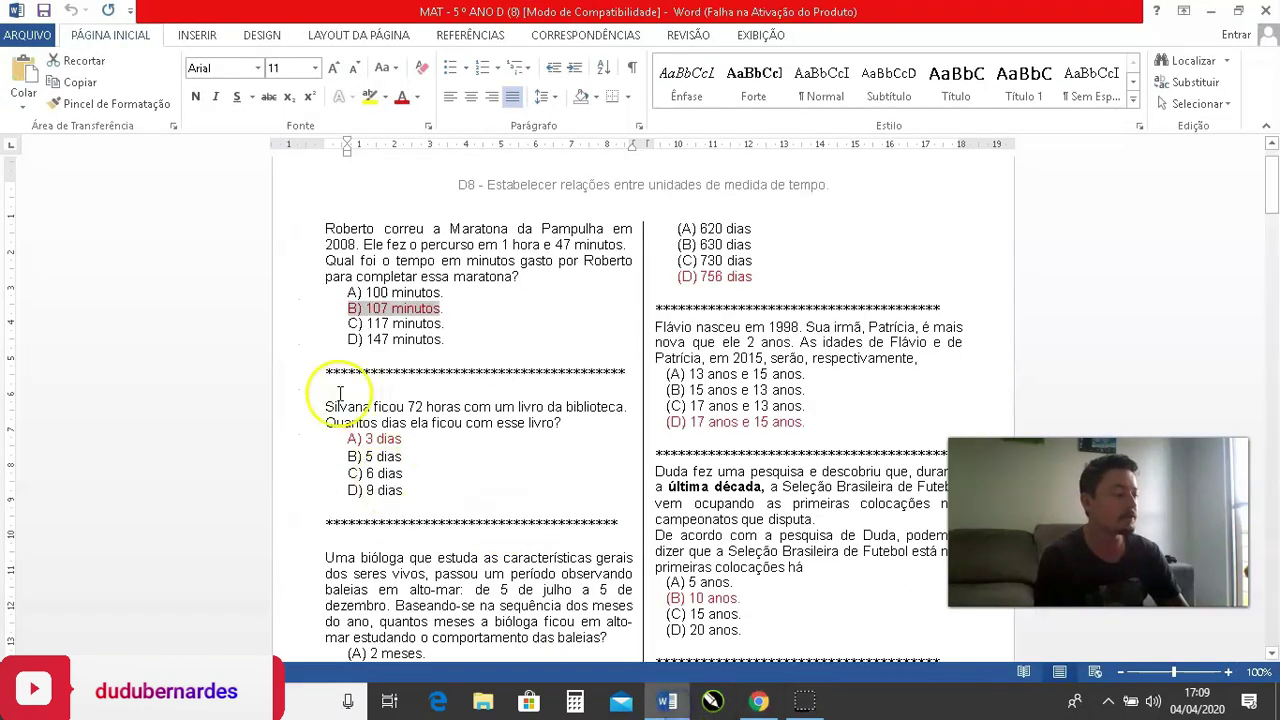
left_click(403, 407)
left_click_drag(403, 407, 565, 423)
key("ctrl+c")
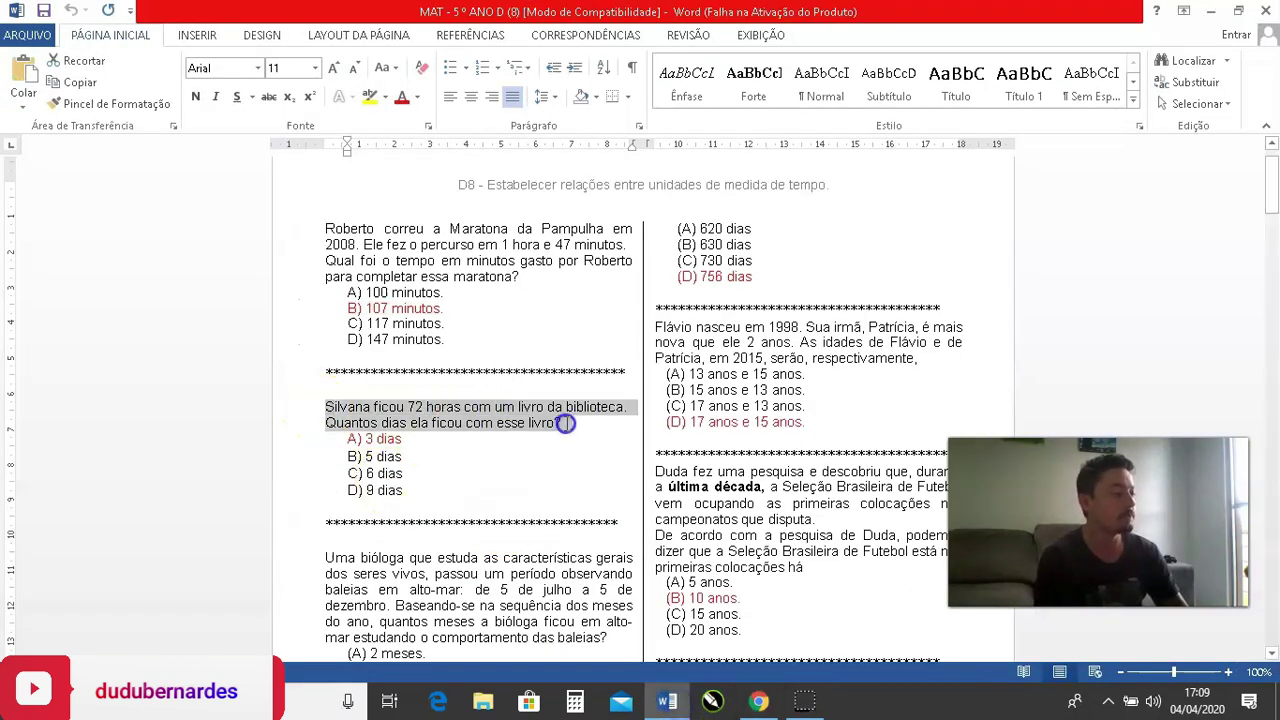
left_click(759, 700)
left_click(392, 541)
key("ctrl+v")
scroll(450, 590, "down", 2)
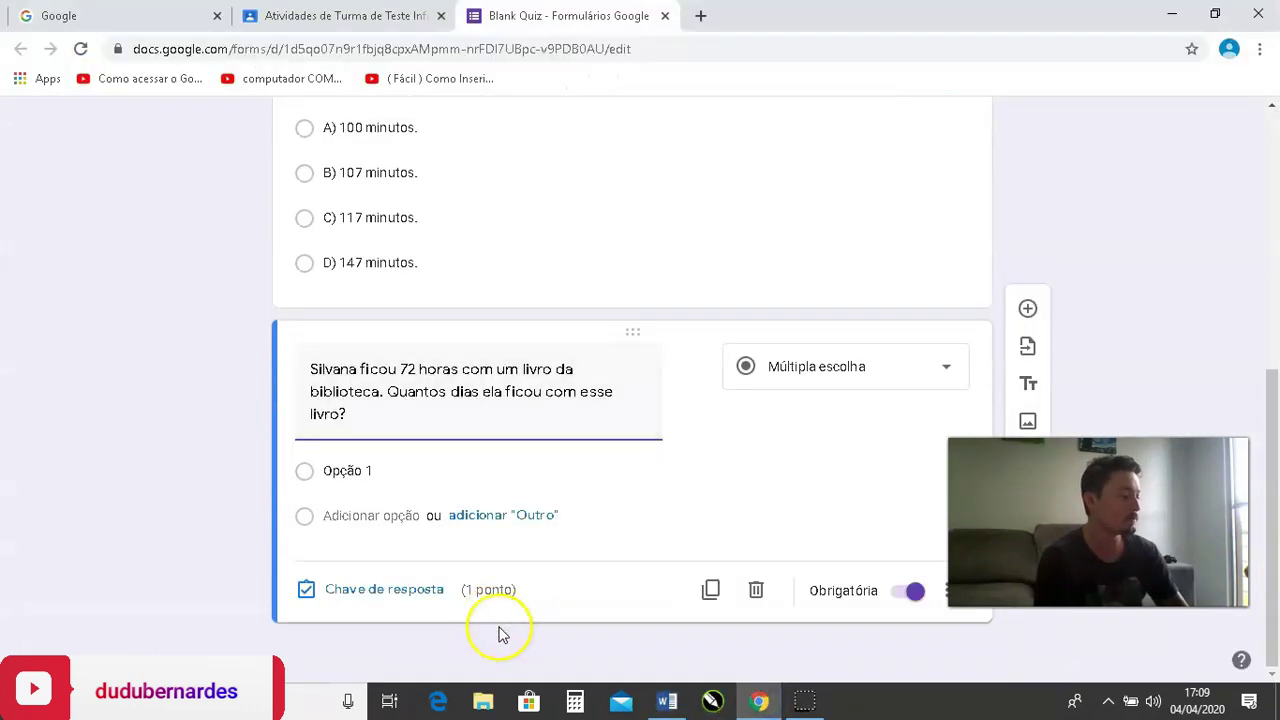
Paste options A) 3 dias to D) 9 dias from Word as the answer choices.
left_click(667, 701)
left_click_drag(342, 438, 399, 496)
key("ctrl+c")
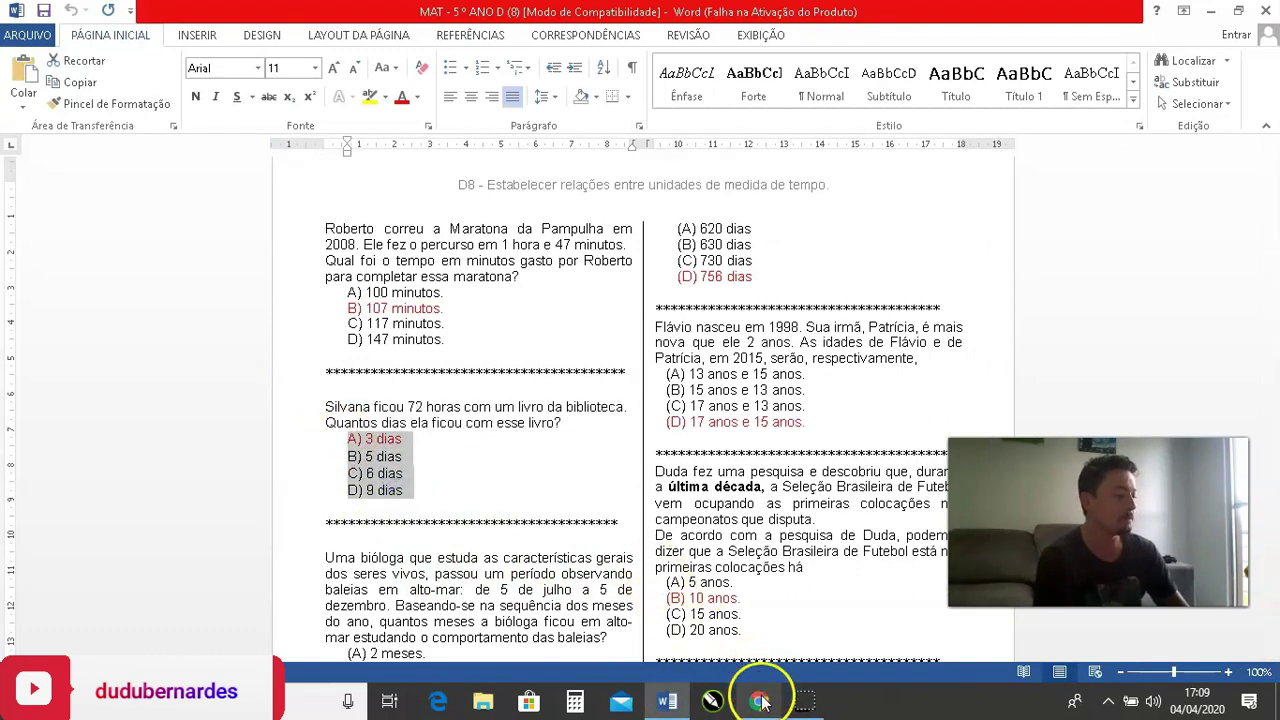
left_click(759, 700)
left_click(409, 468)
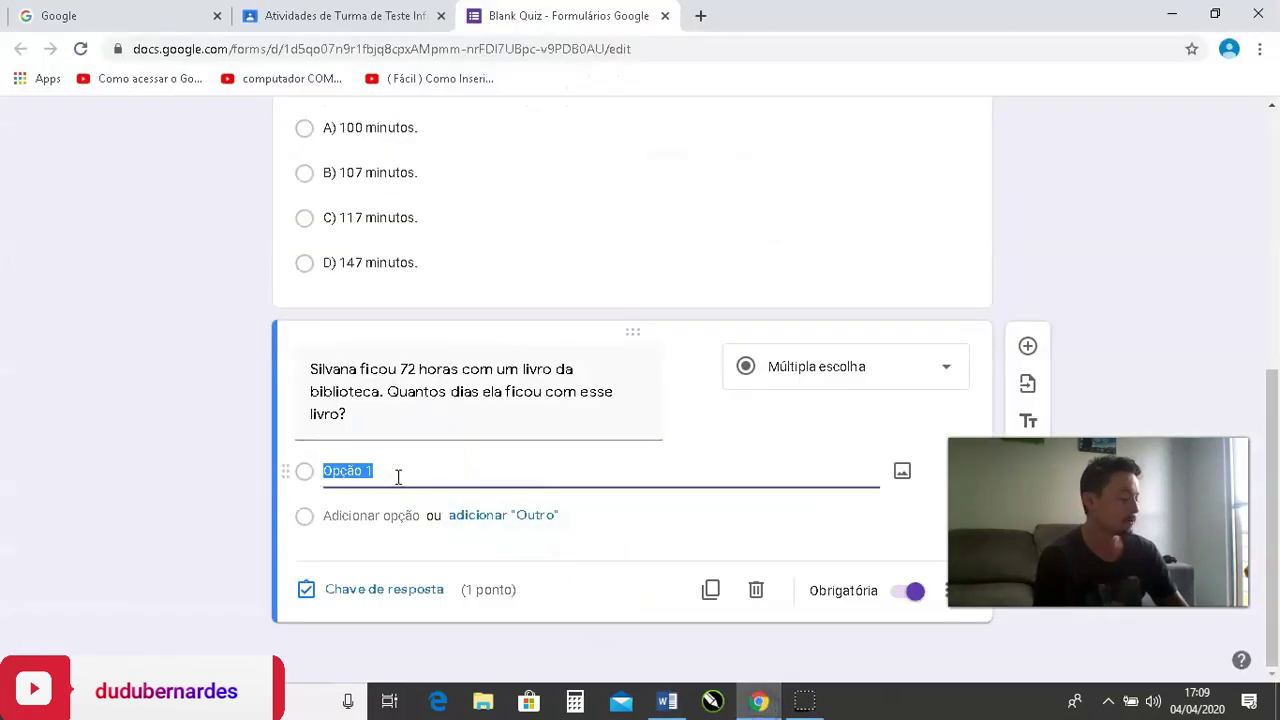
key("ctrl+v")
Prefix question 2's title with '2 -'.
triple_click(312, 369)
left_click(313, 369)
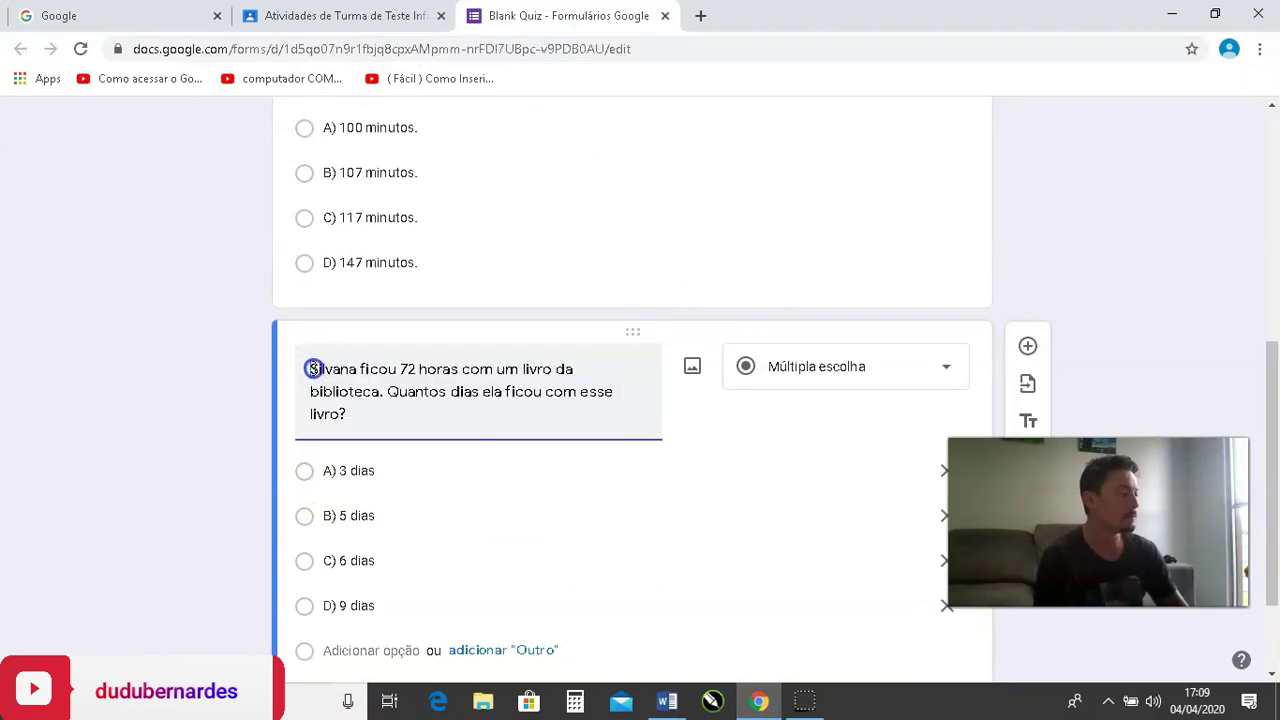
type("2 -")
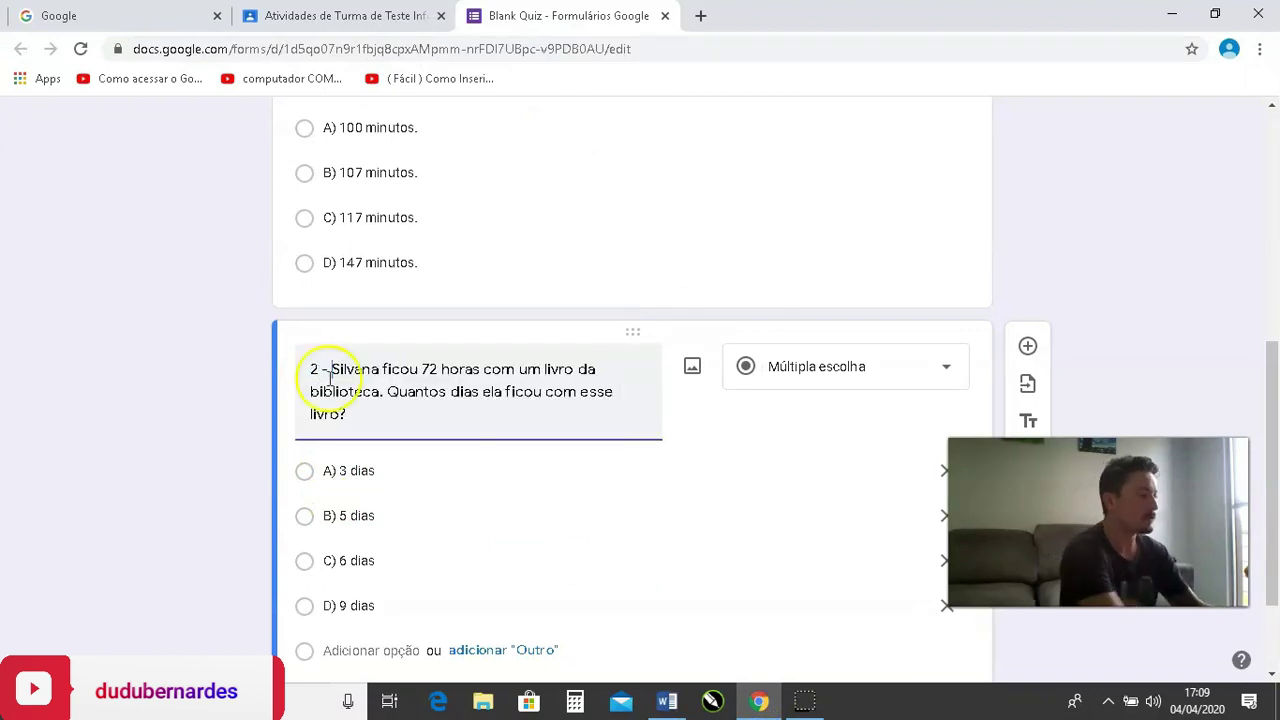
scroll(336, 470, "down", 1)
In question 2's answer key, mark A) 3 dias as the correct answer.
left_click(368, 598)
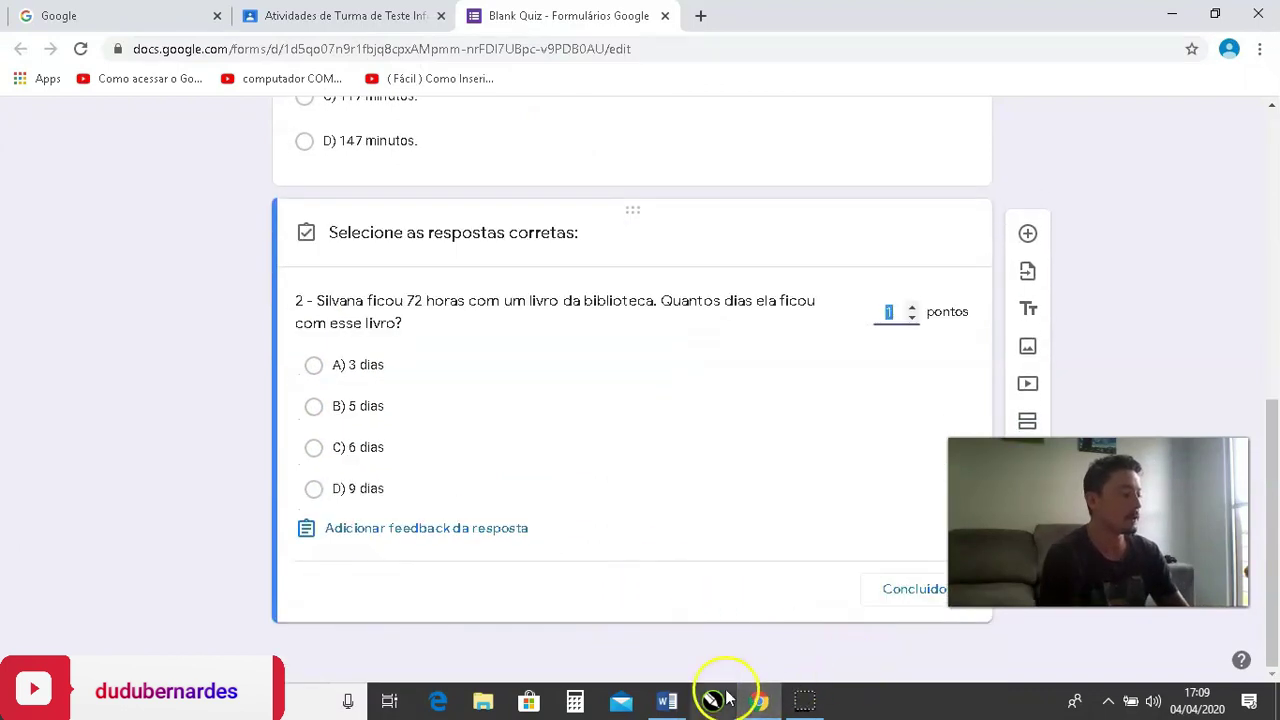
left_click(666, 702)
left_click(420, 462)
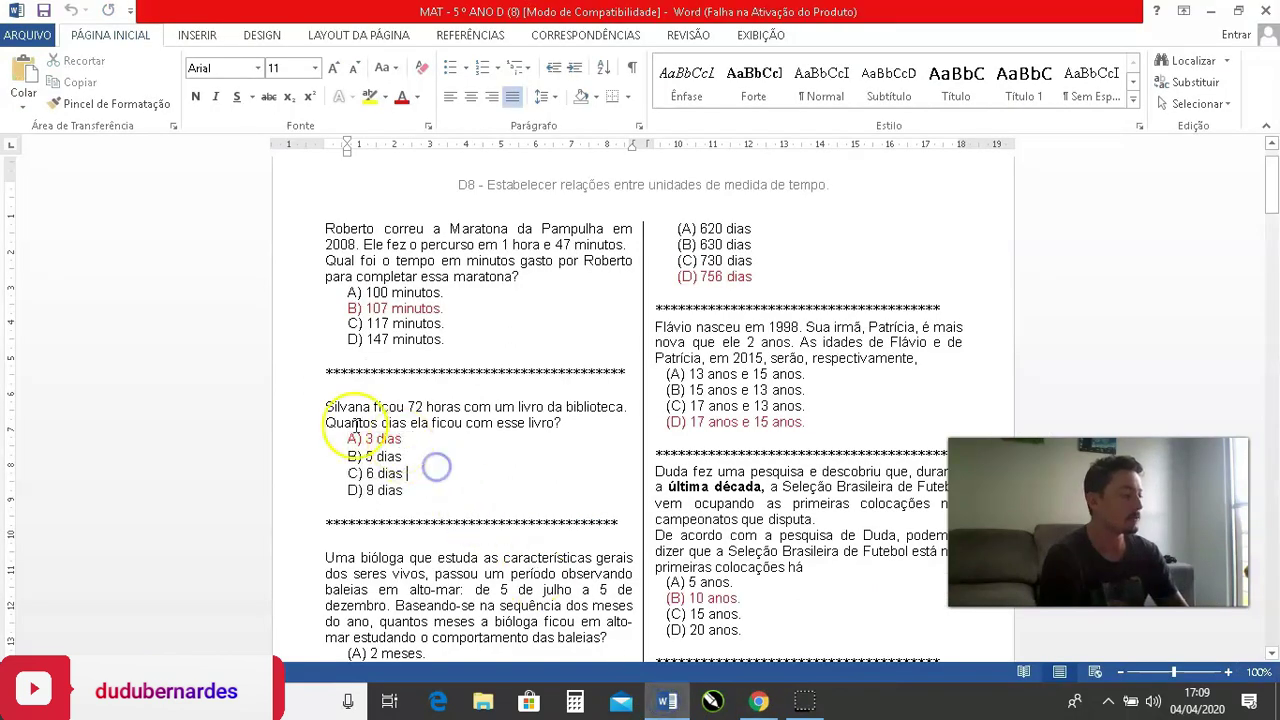
left_click(758, 702)
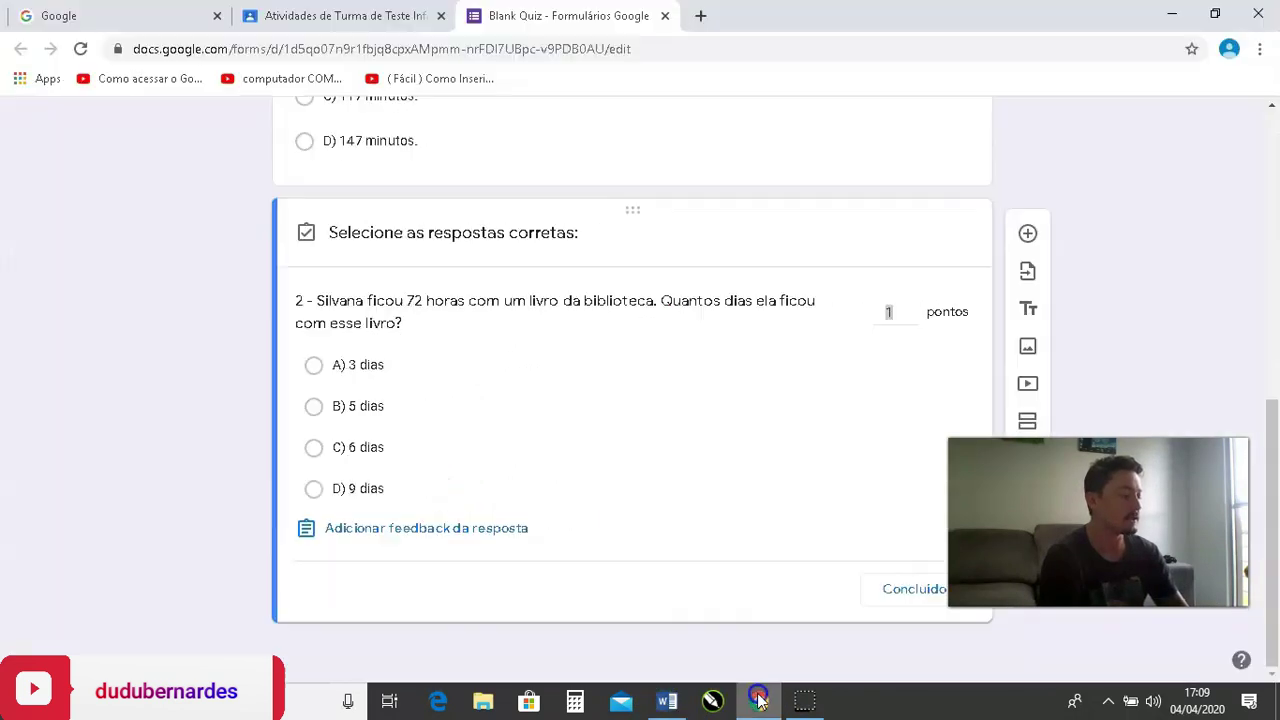
left_click(314, 365)
left_click(897, 592)
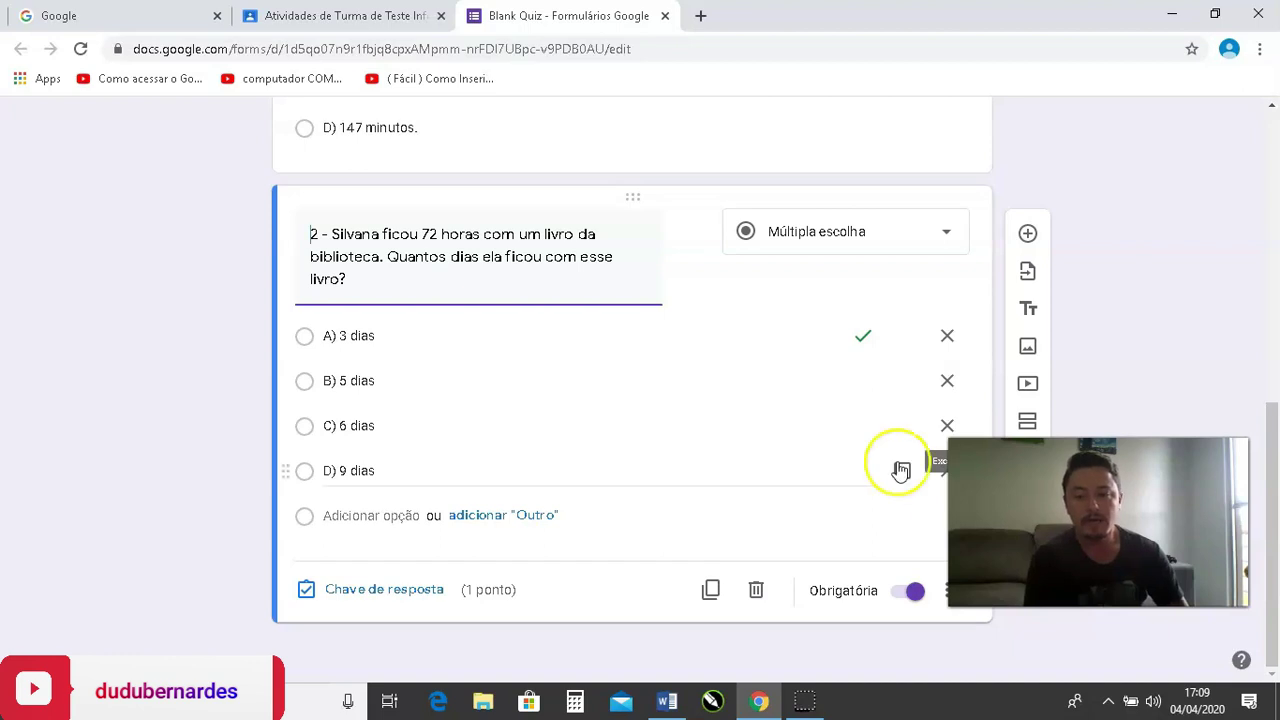
scroll(505, 360, "up", 3)
scroll(493, 327, "up", 2)
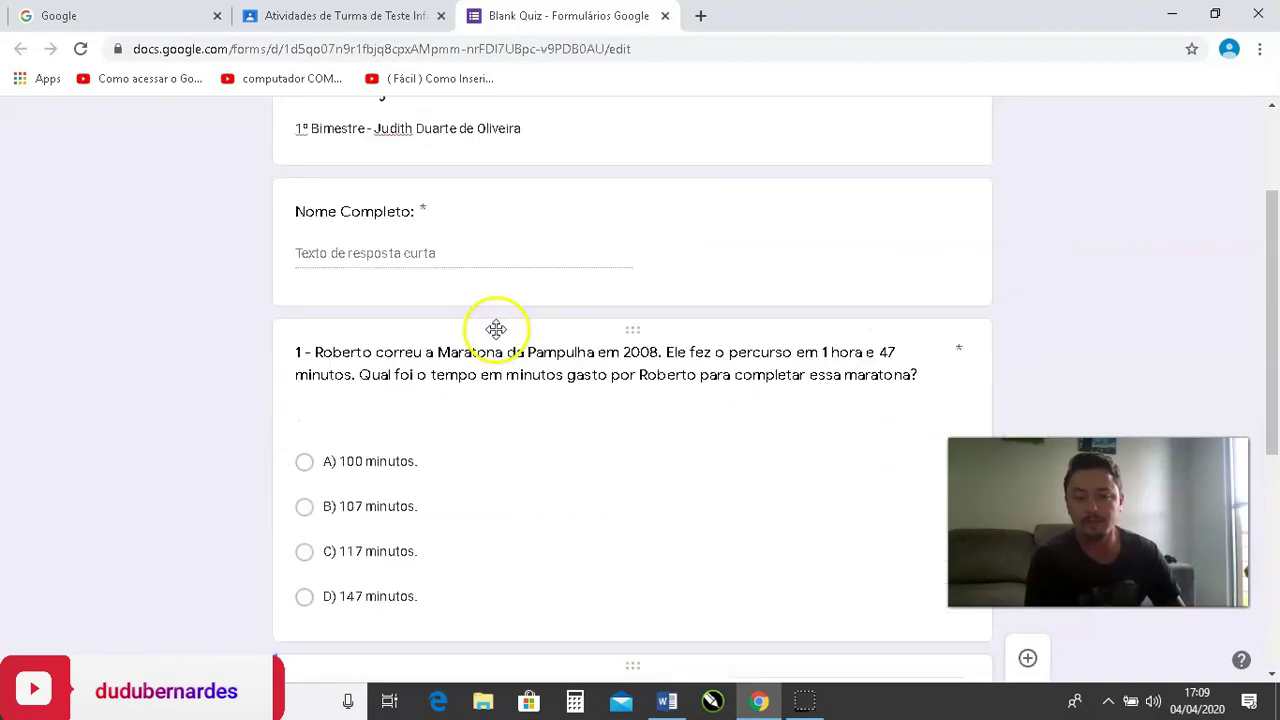
scroll(460, 290, "down", 5)
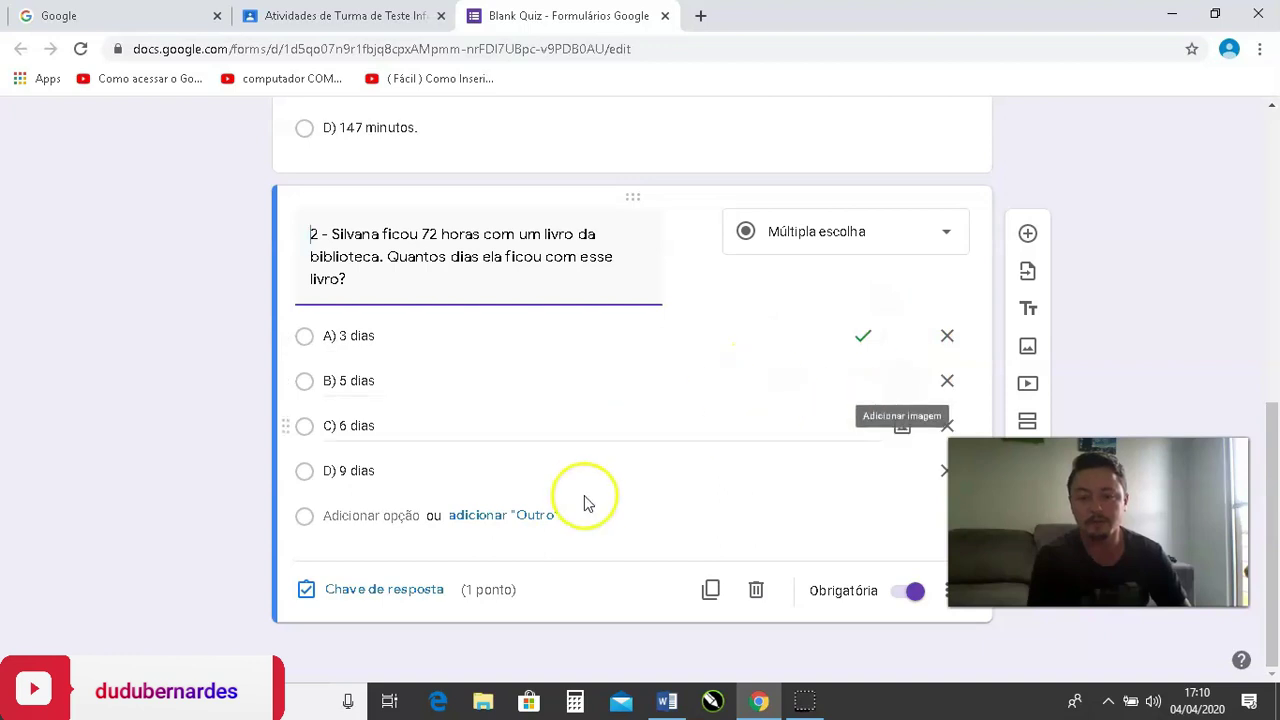
left_click(548, 640)
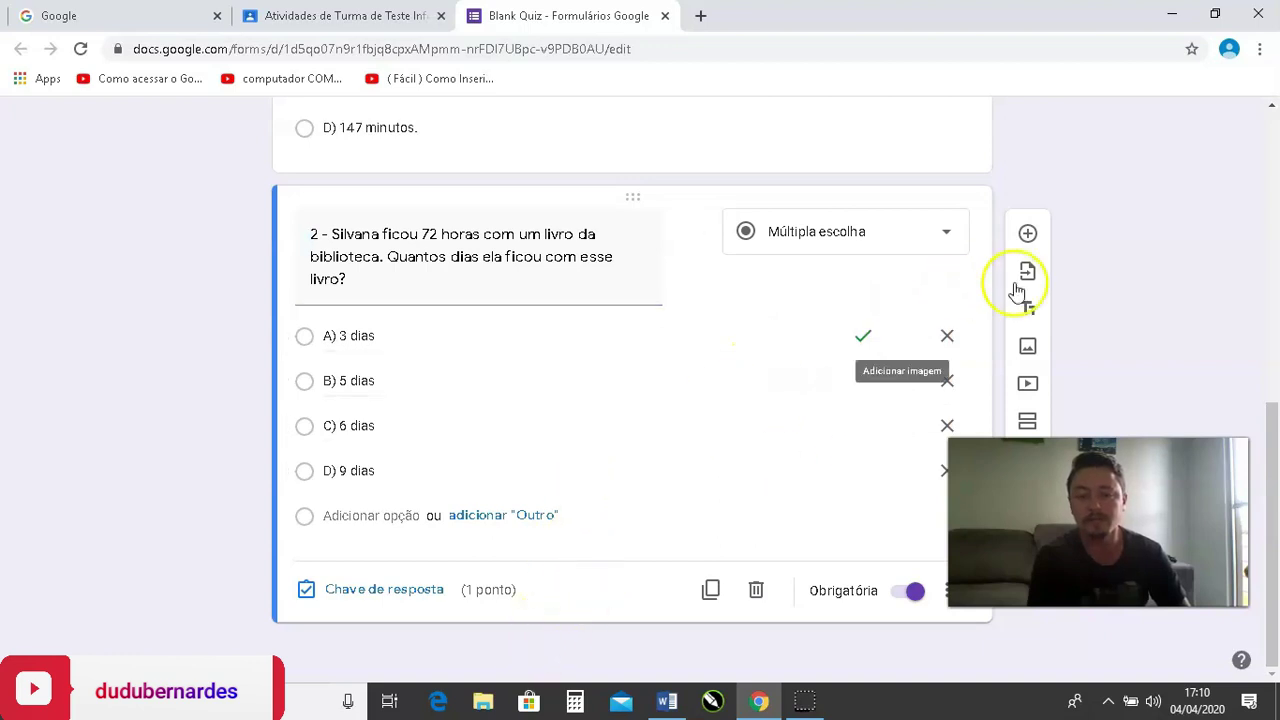
left_click(1029, 346)
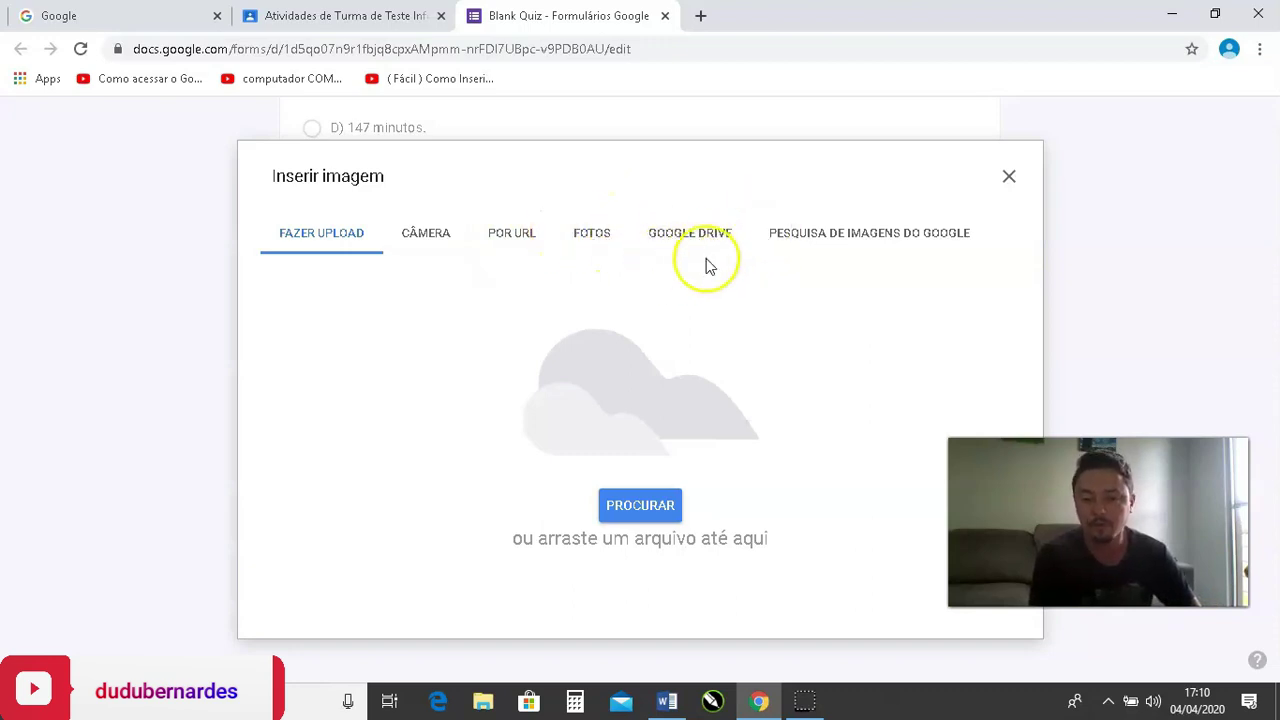
left_click(850, 238)
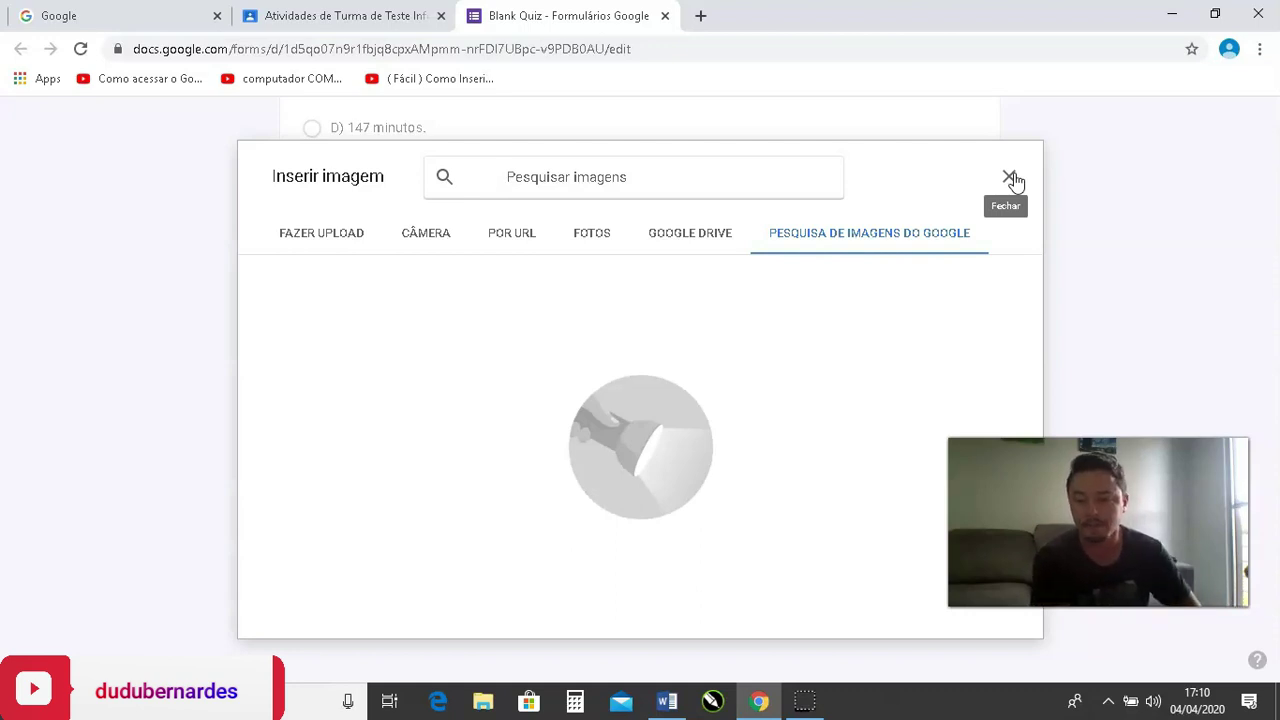
left_click(1013, 180)
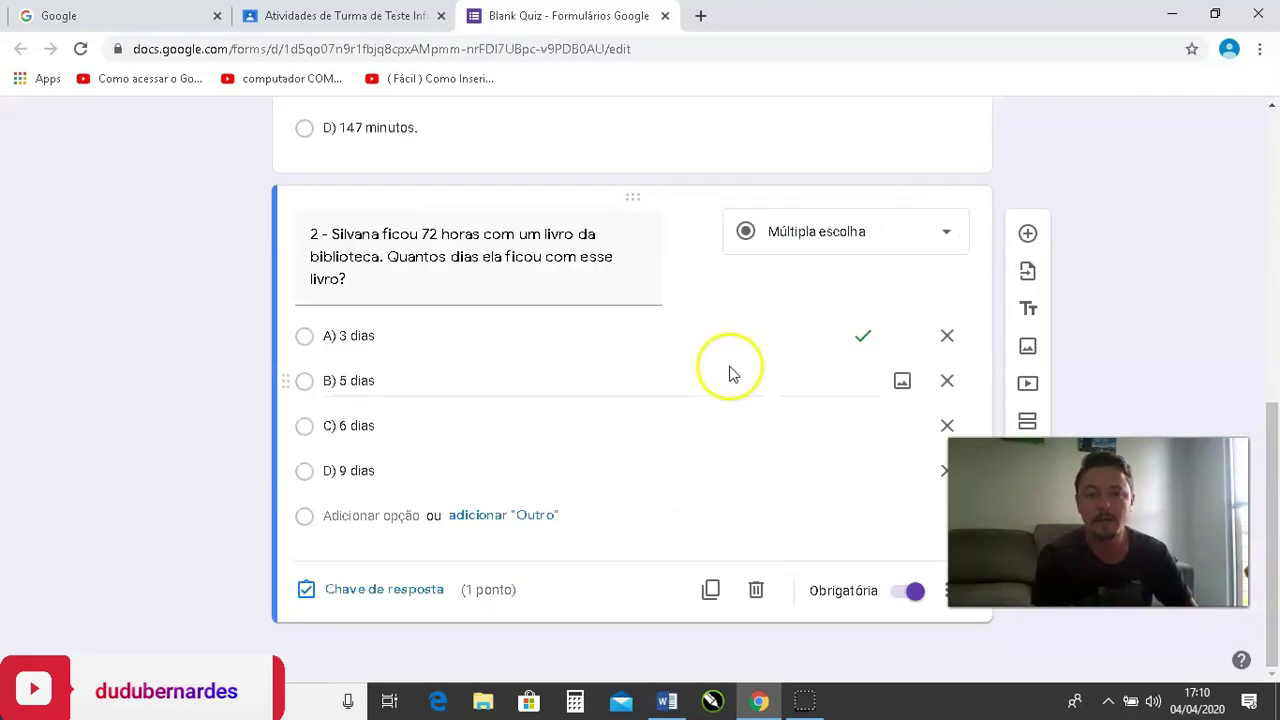
Review the quiz editor and open the theme customisation options.
scroll(632, 416, "up", 3)
scroll(451, 366, "up", 2)
scroll(451, 370, "down", 5)
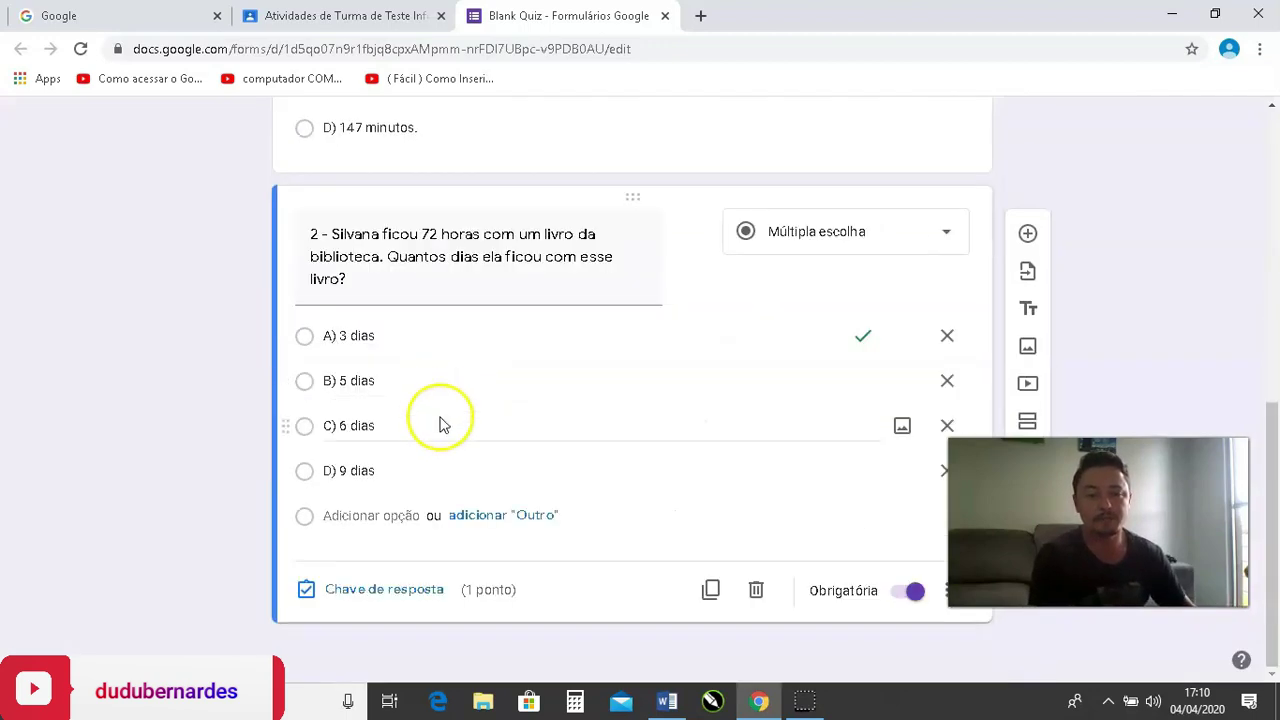
scroll(286, 471, "up", 3)
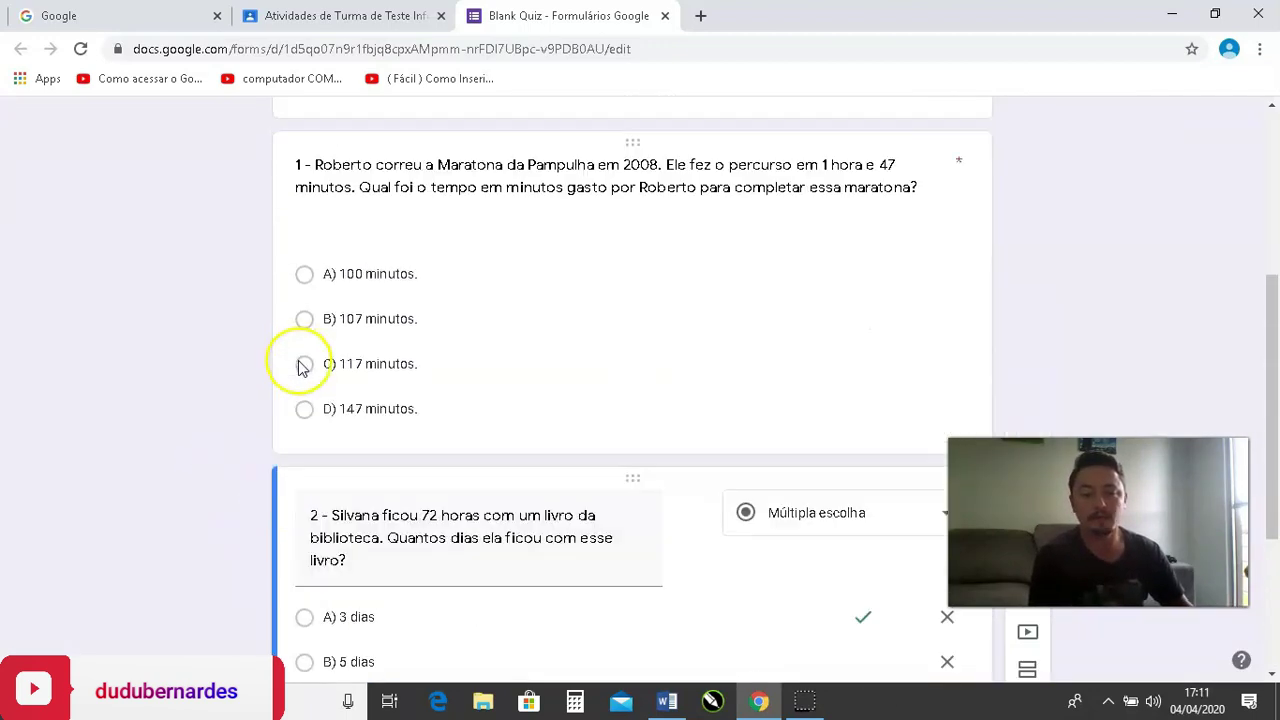
scroll(300, 363, "down", 3)
scroll(390, 445, "up", 10)
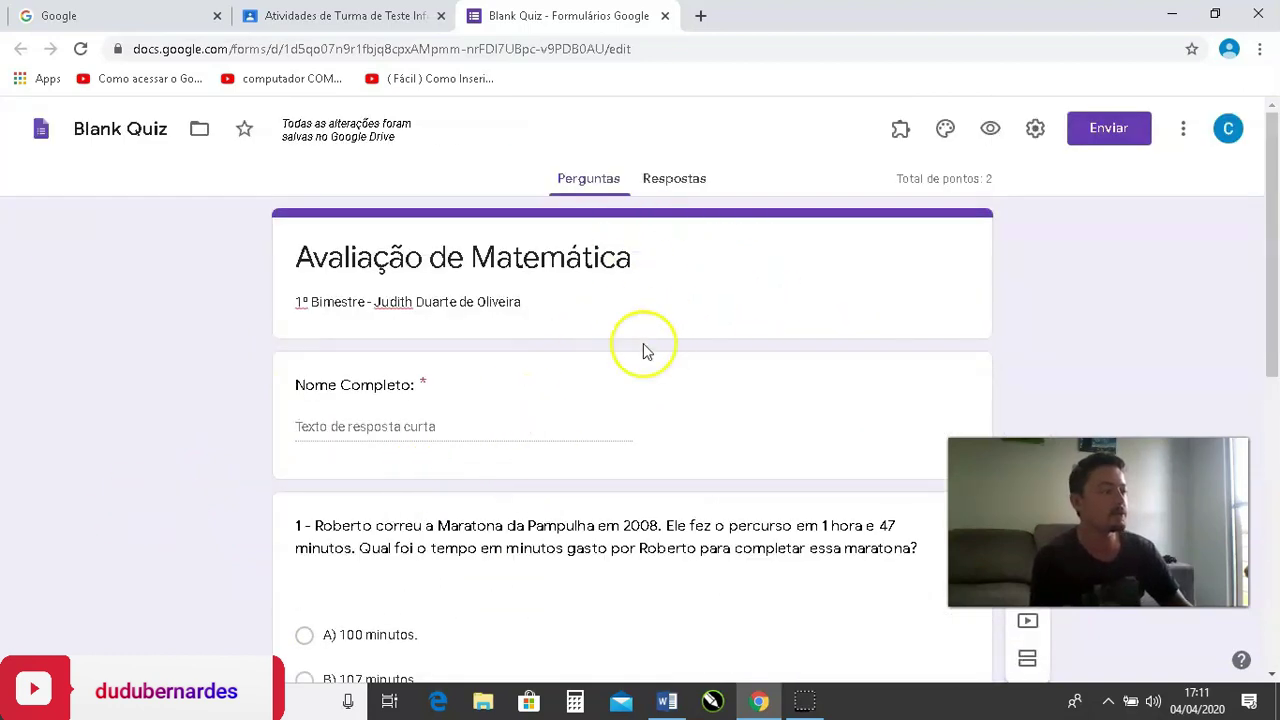
left_click(901, 140)
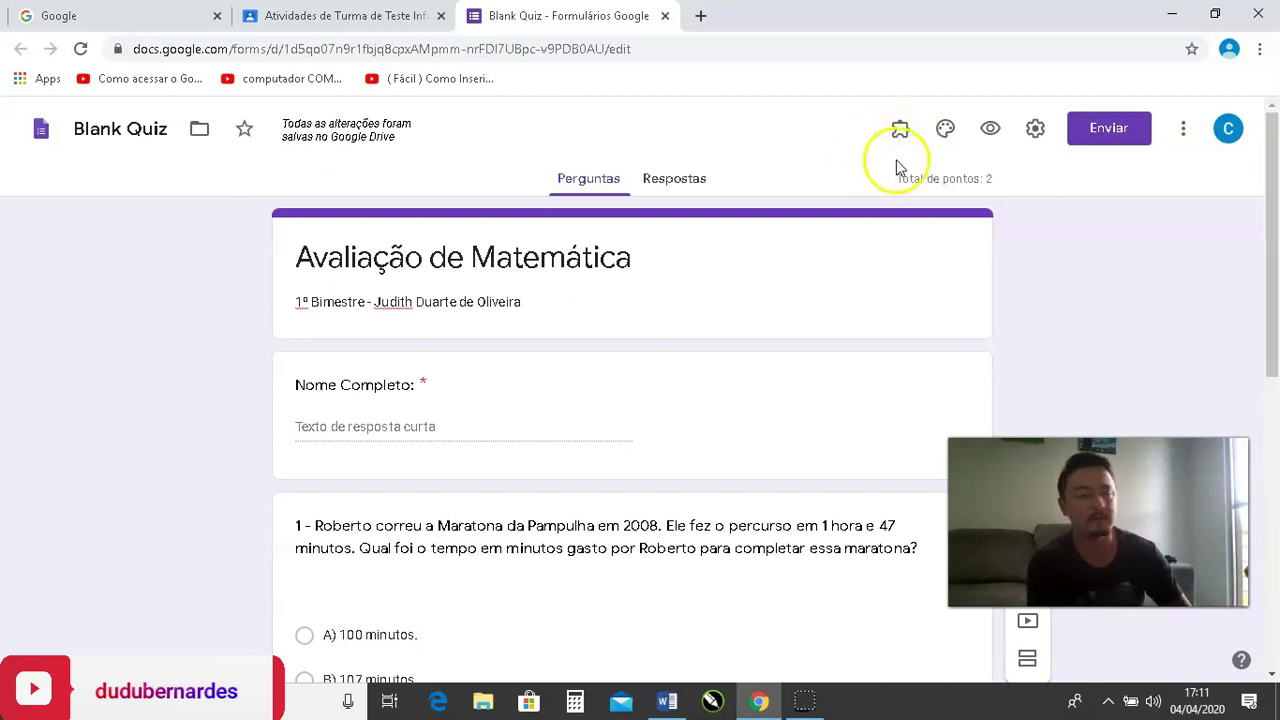
left_click(945, 133)
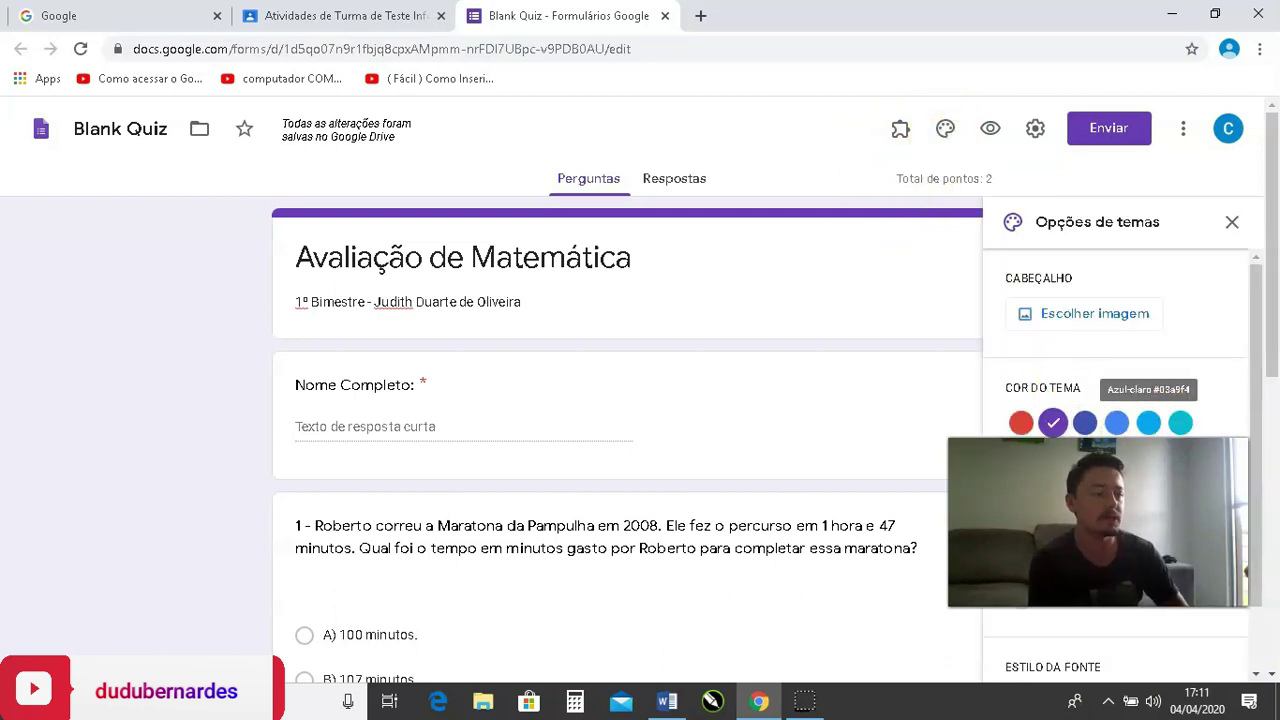
scroll(1092, 329, "down", 1)
scroll(1102, 332, "up", 1)
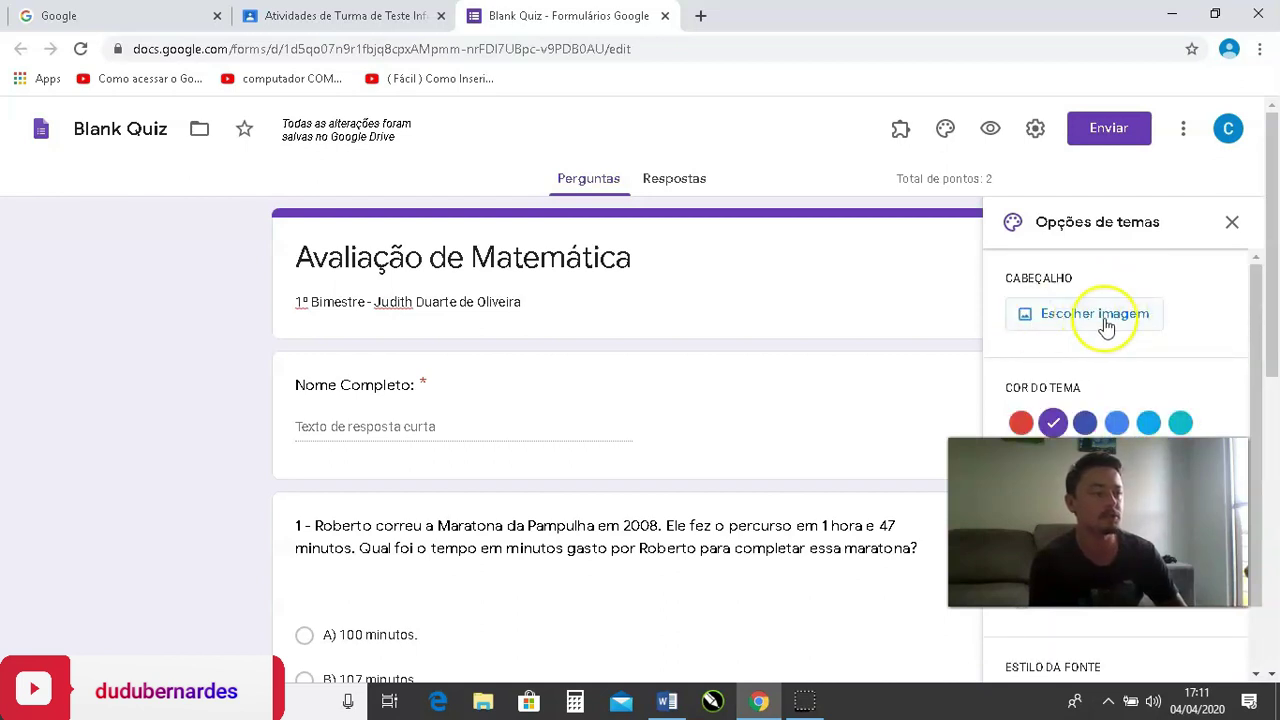
Close the theme options and scroll through the quiz preview tab.
left_click(1231, 221)
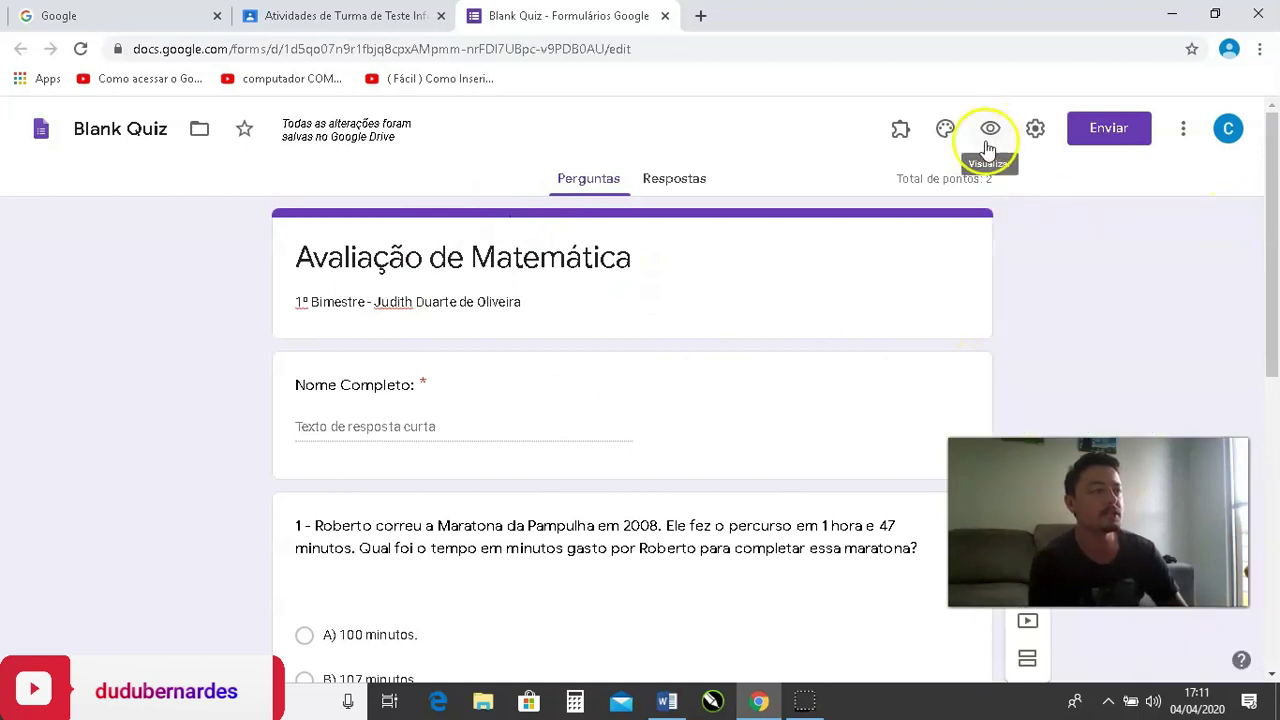
left_click(989, 137)
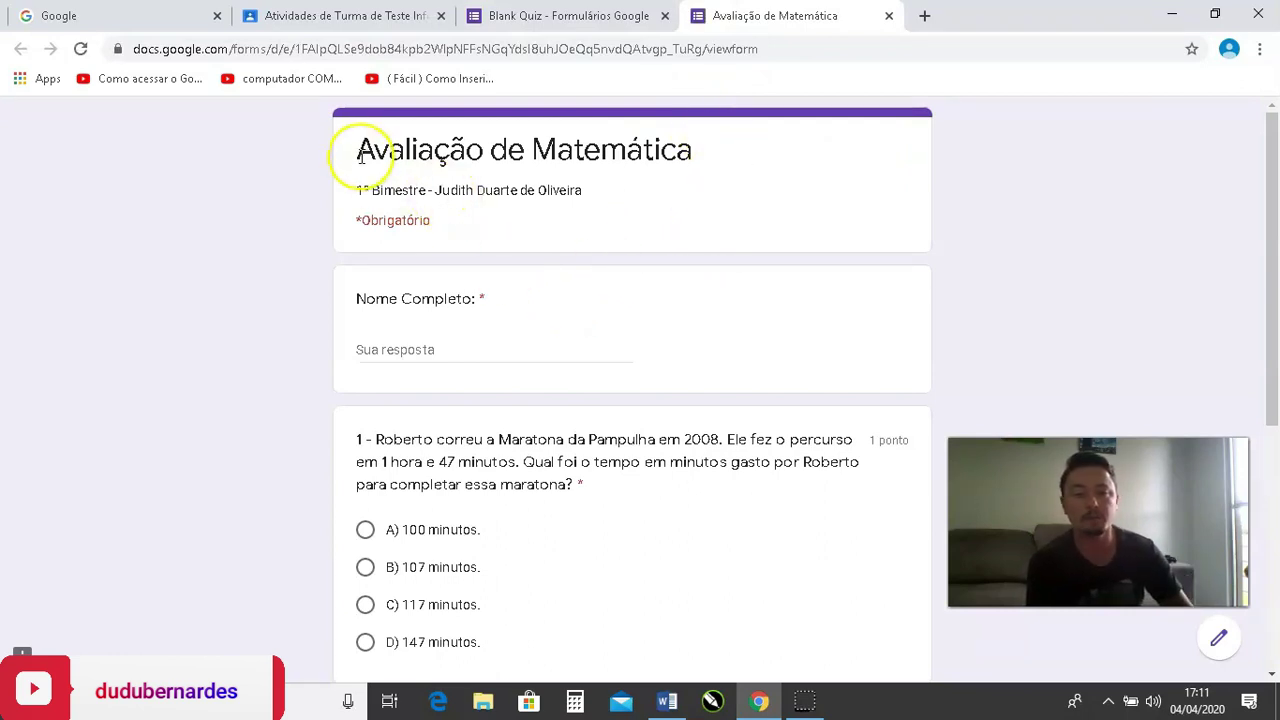
scroll(523, 191, "down", 2)
scroll(529, 206, "up", 2)
scroll(529, 130, "down", 2)
scroll(480, 280, "down", 3)
scroll(470, 440, "up", 3)
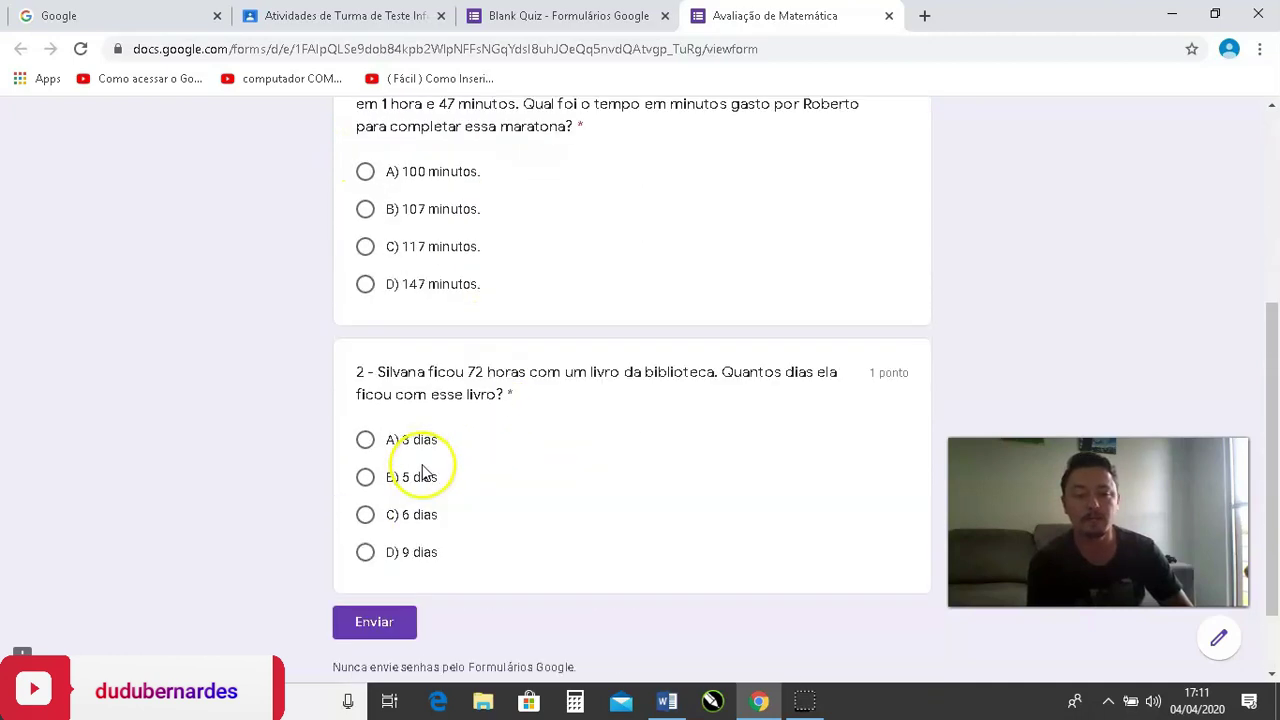
scroll(424, 433, "down", 3)
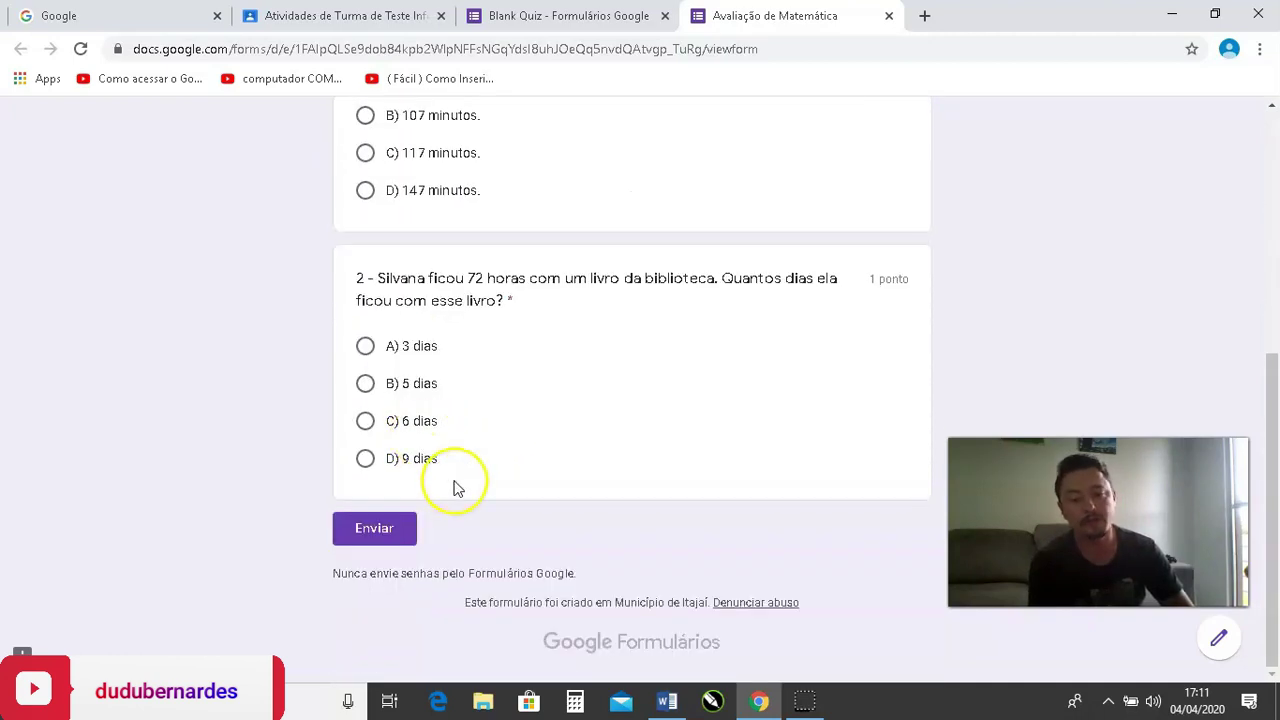
scroll(250, 420, "up", 5)
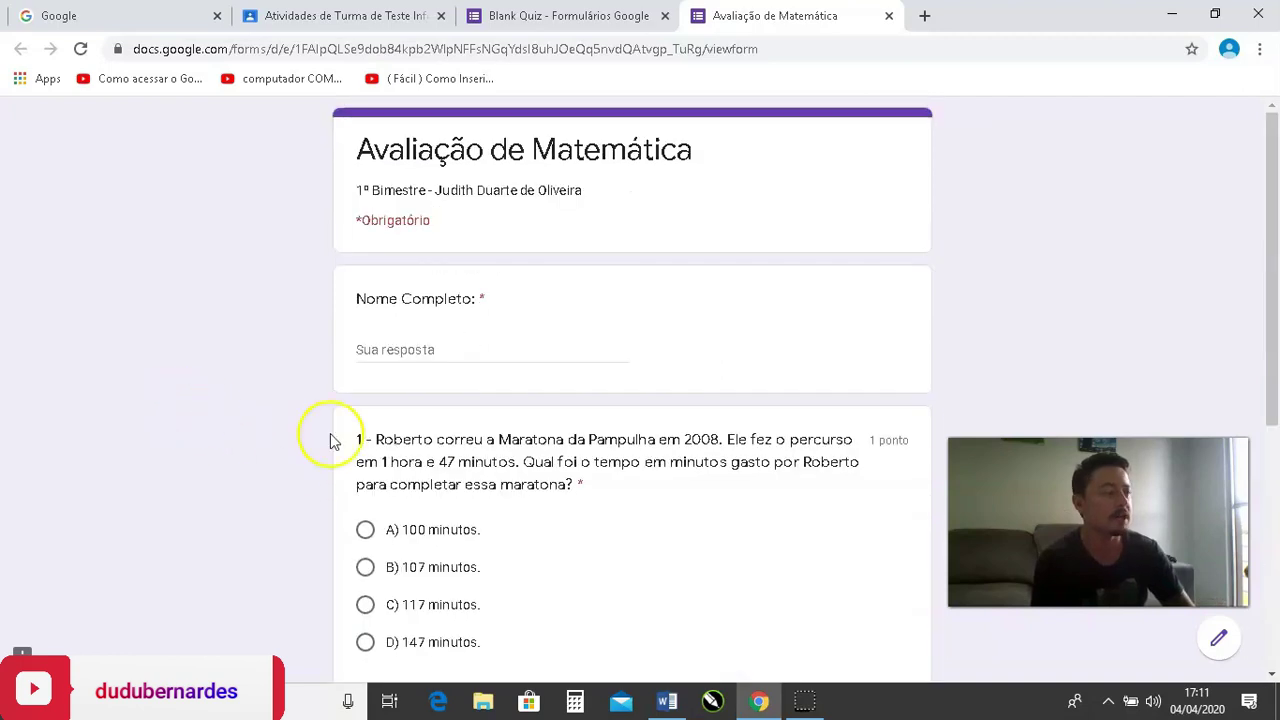
In the editor's settings, turn off 'Restringir aos usuários em Município de Itajaí'.
left_click(600, 12)
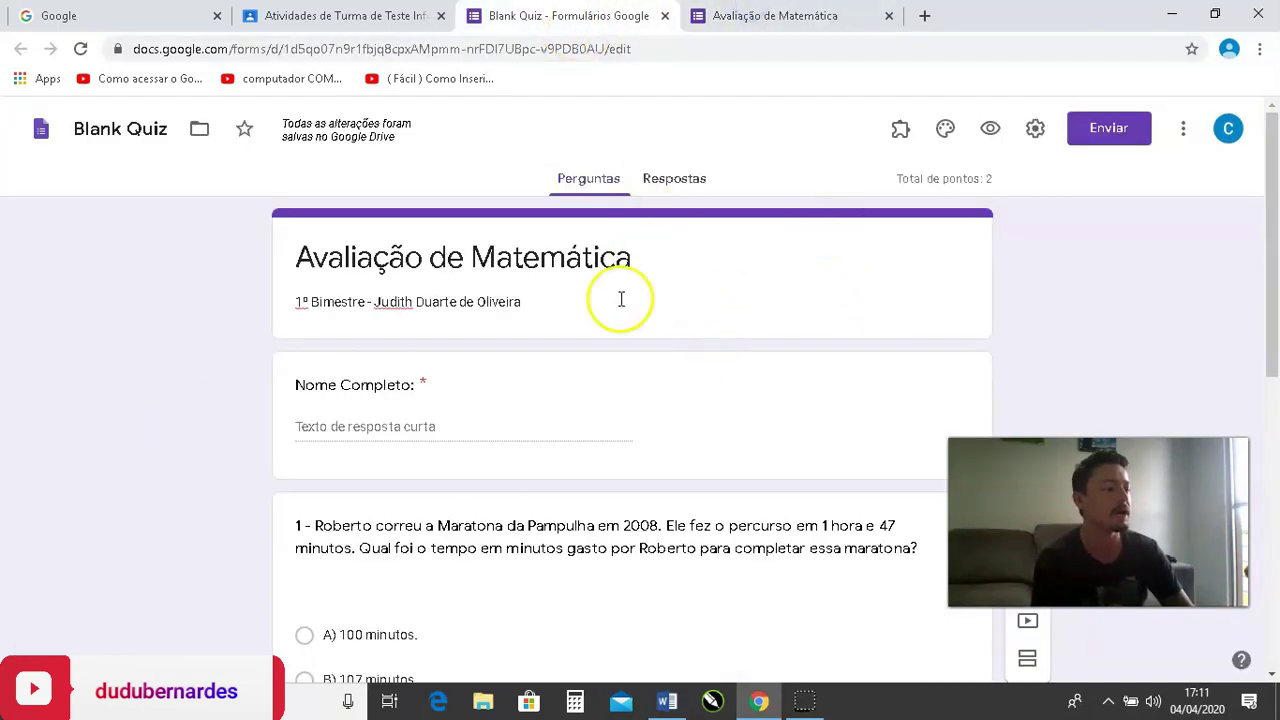
left_click(1038, 132)
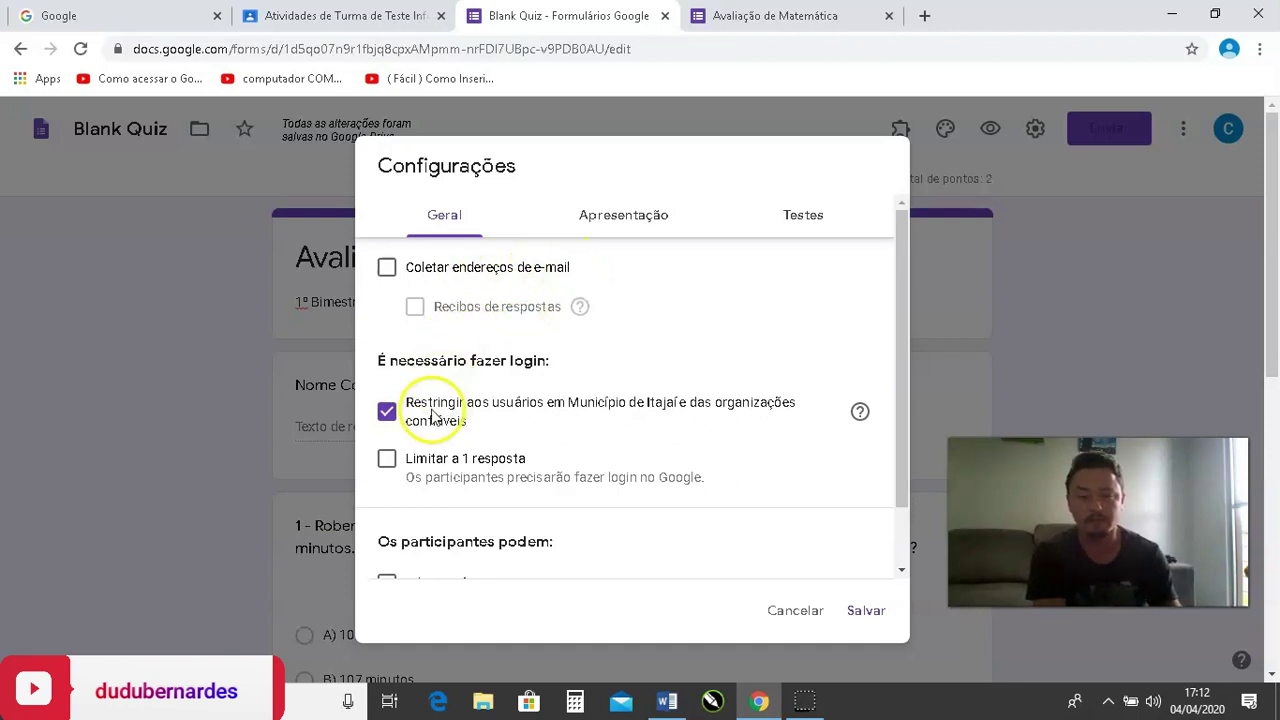
left_click_drag(423, 360, 553, 361)
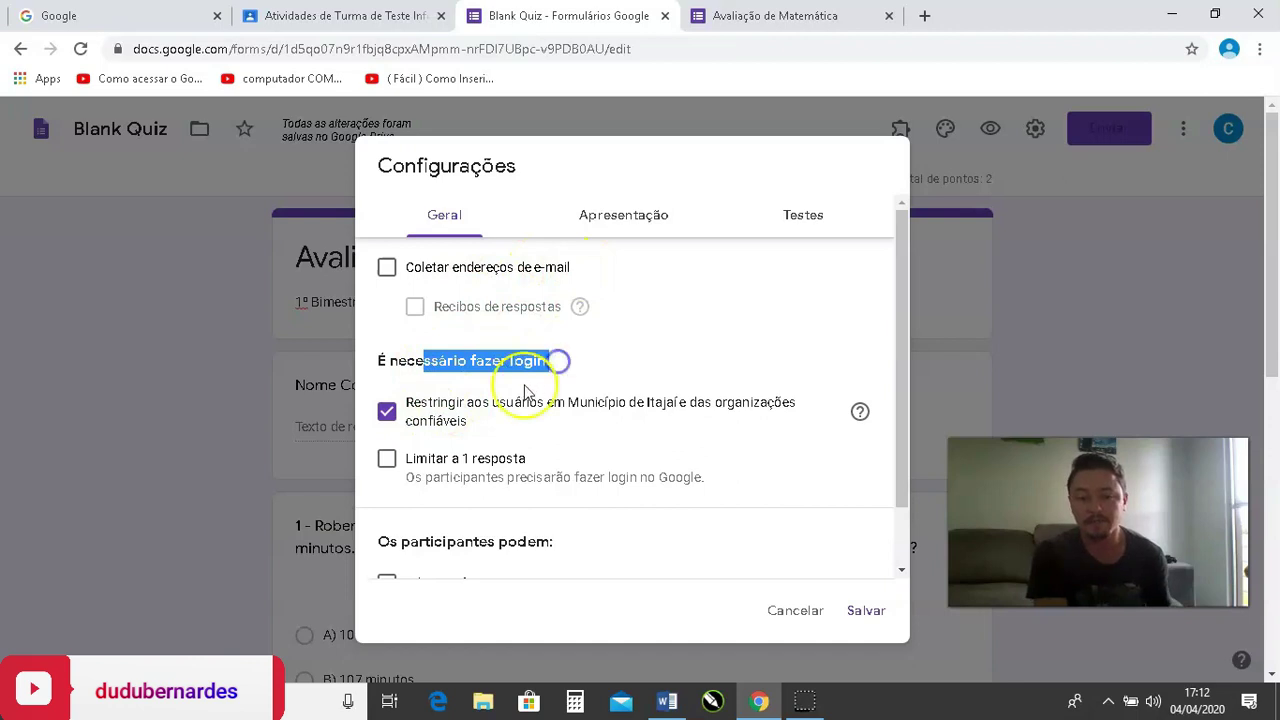
scroll(525, 390, "down", 3)
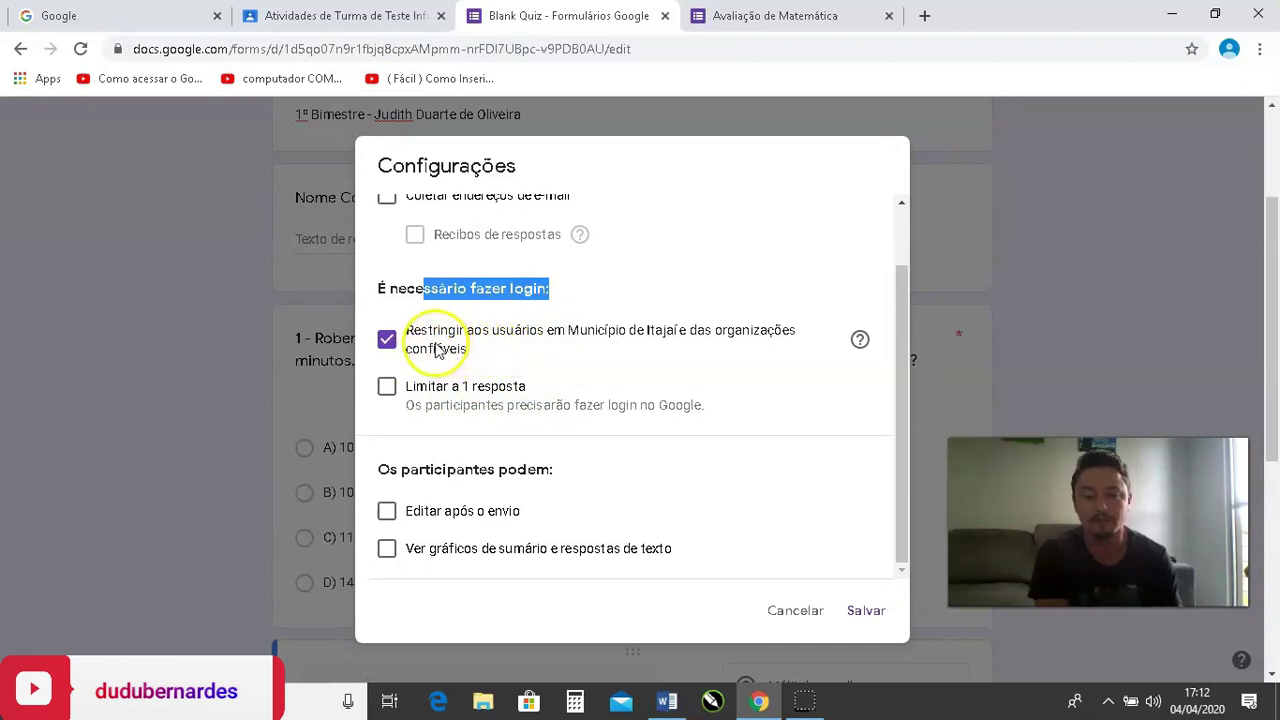
left_click(435, 345)
scroll(580, 358, "down", 3)
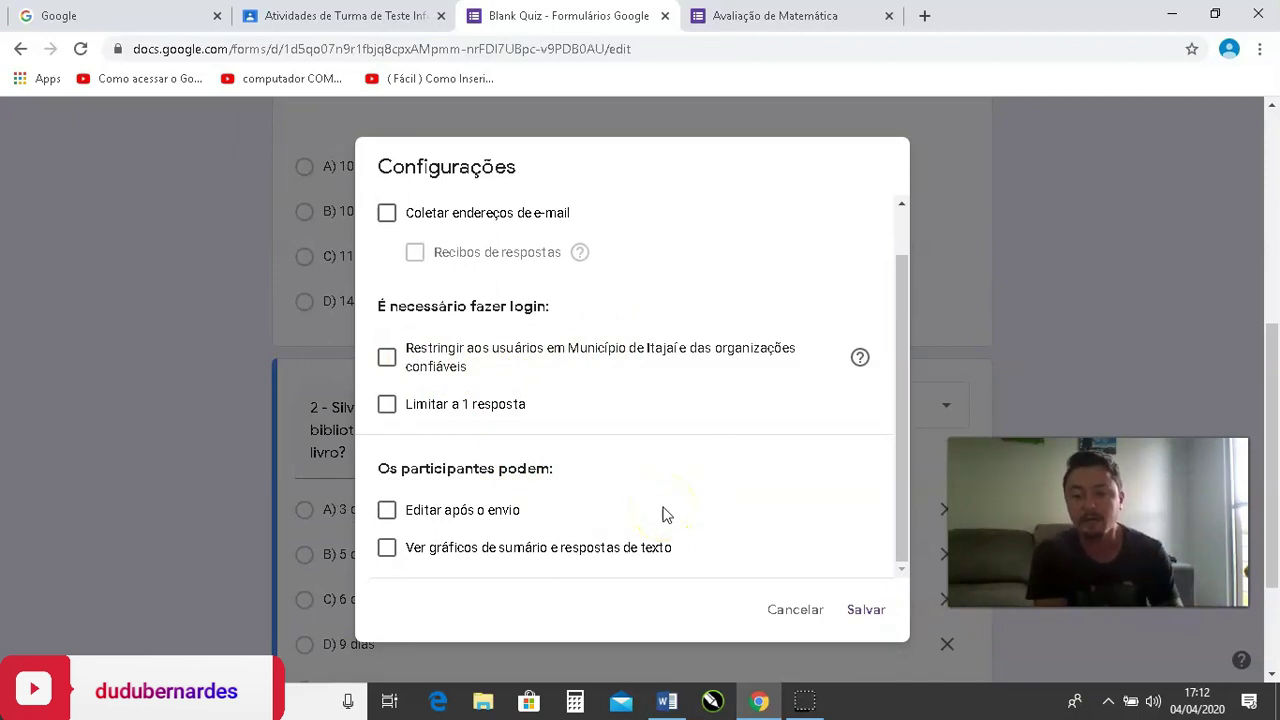
scroll(623, 443, "up", 1)
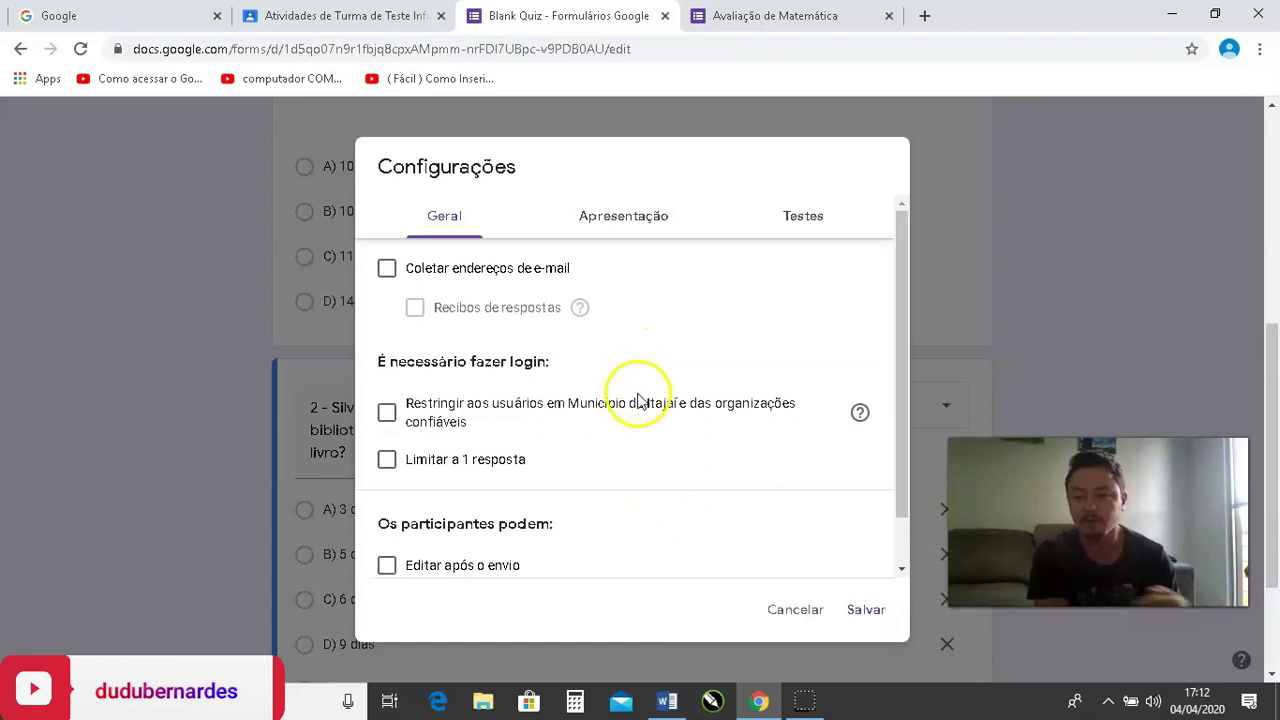
In Apresentação, keep question order unshuffled and uncheck 'Mostrar link para enviar outra resposta'.
scroll(640, 410, "down", 1)
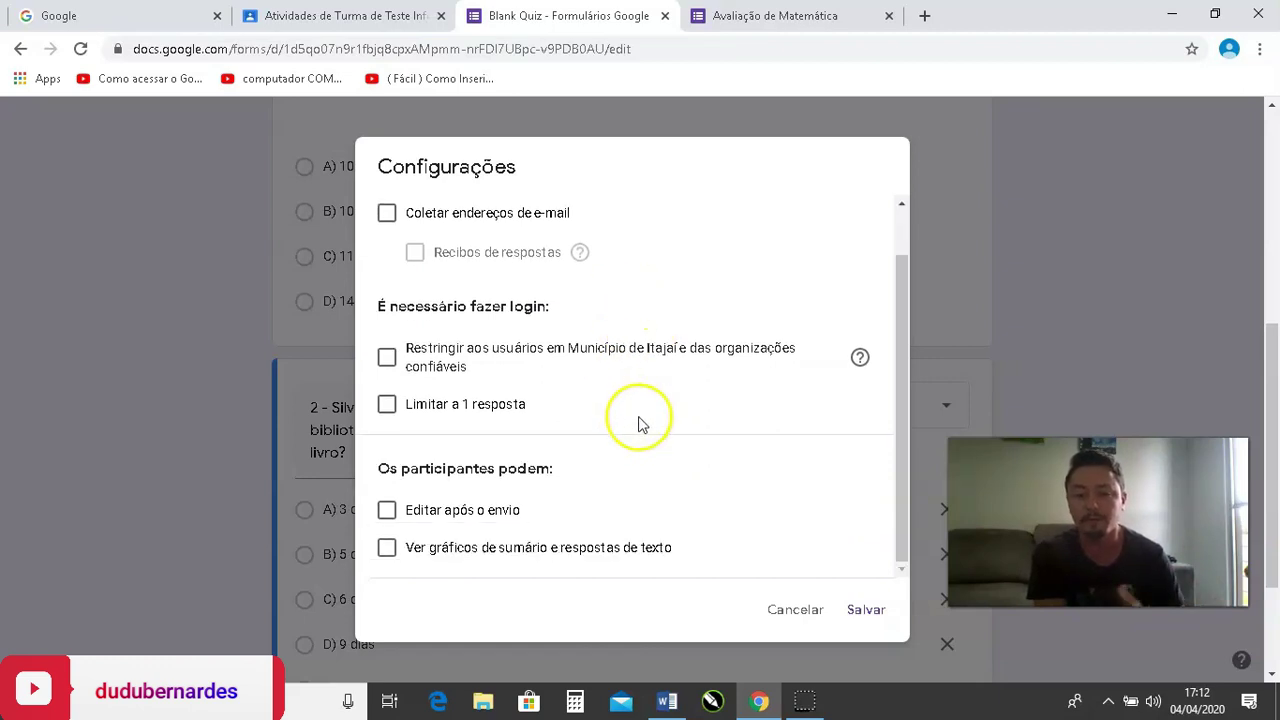
scroll(623, 371, "up", 1)
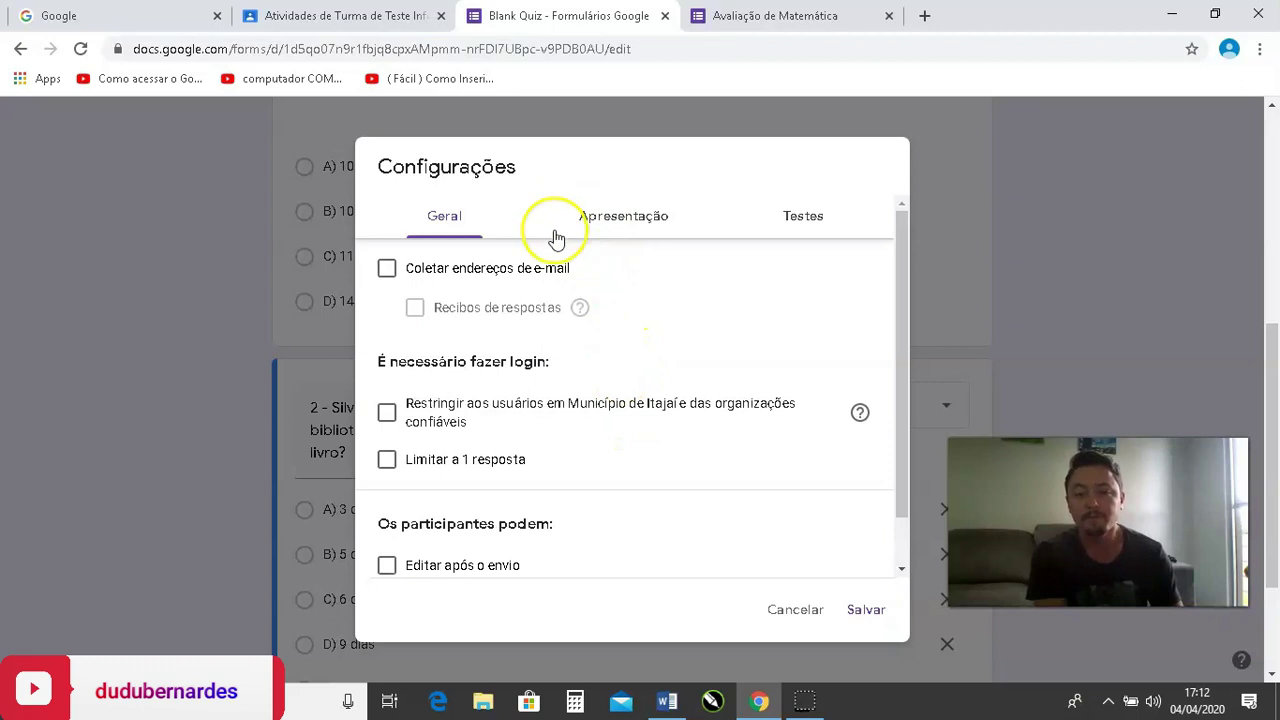
left_click(608, 228)
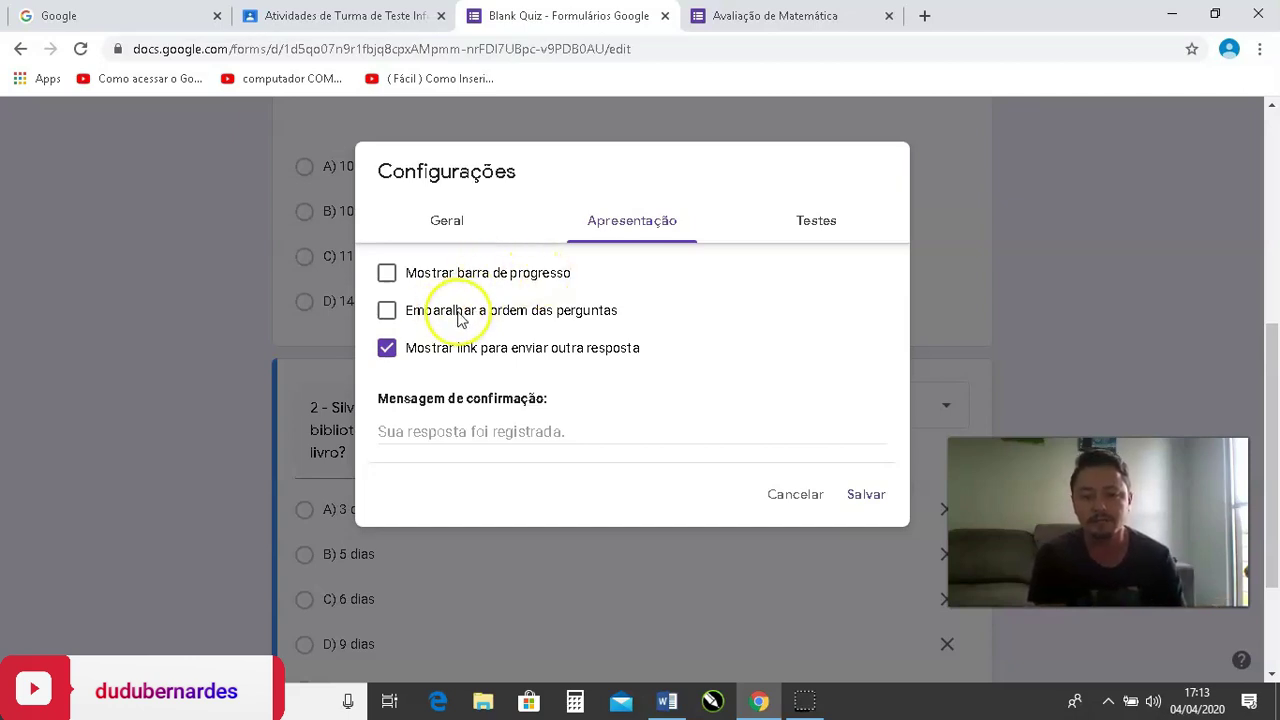
left_click(596, 314)
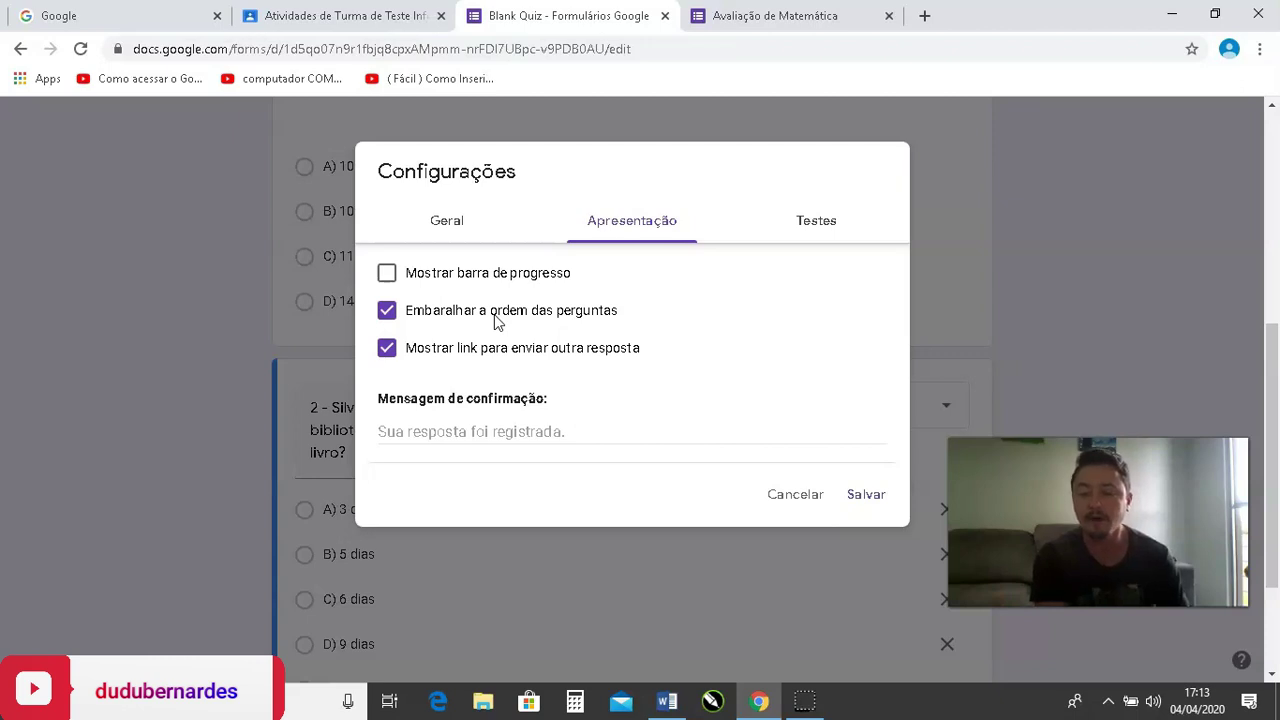
left_click(496, 316)
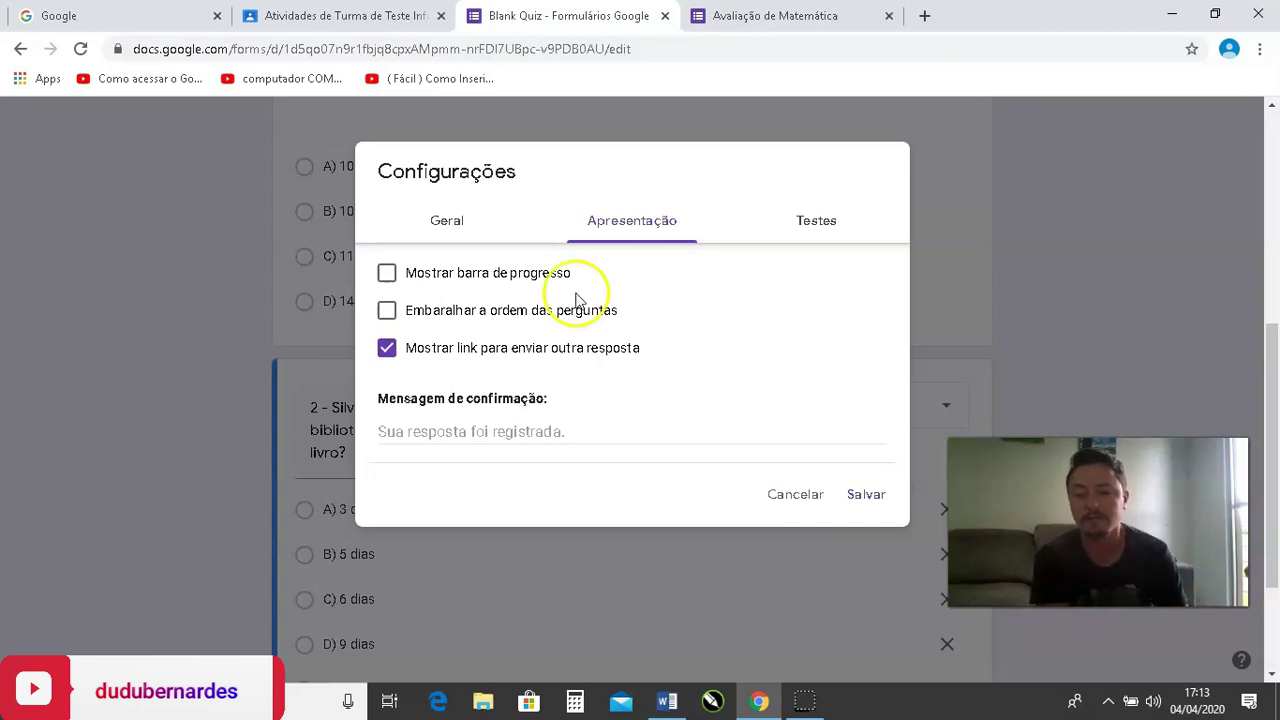
left_click(450, 347)
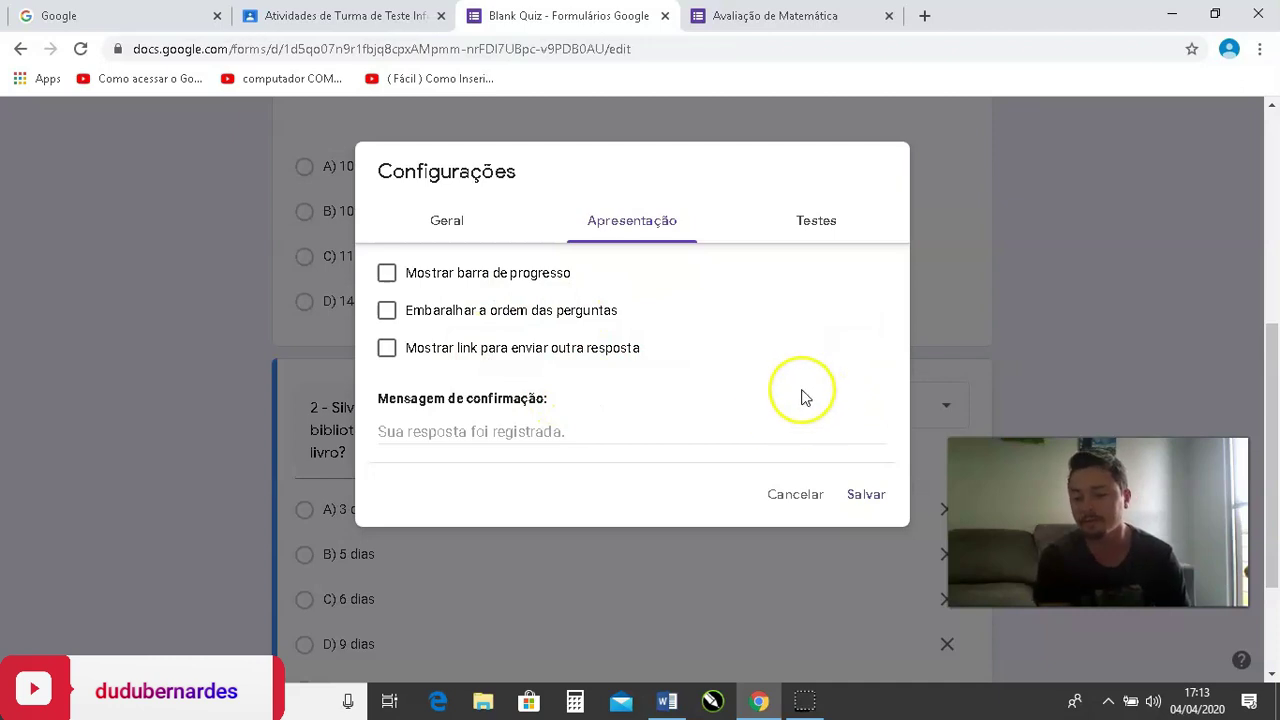
Set the confirmation message to 'Muito Obrigado!!!'.
left_click(594, 434)
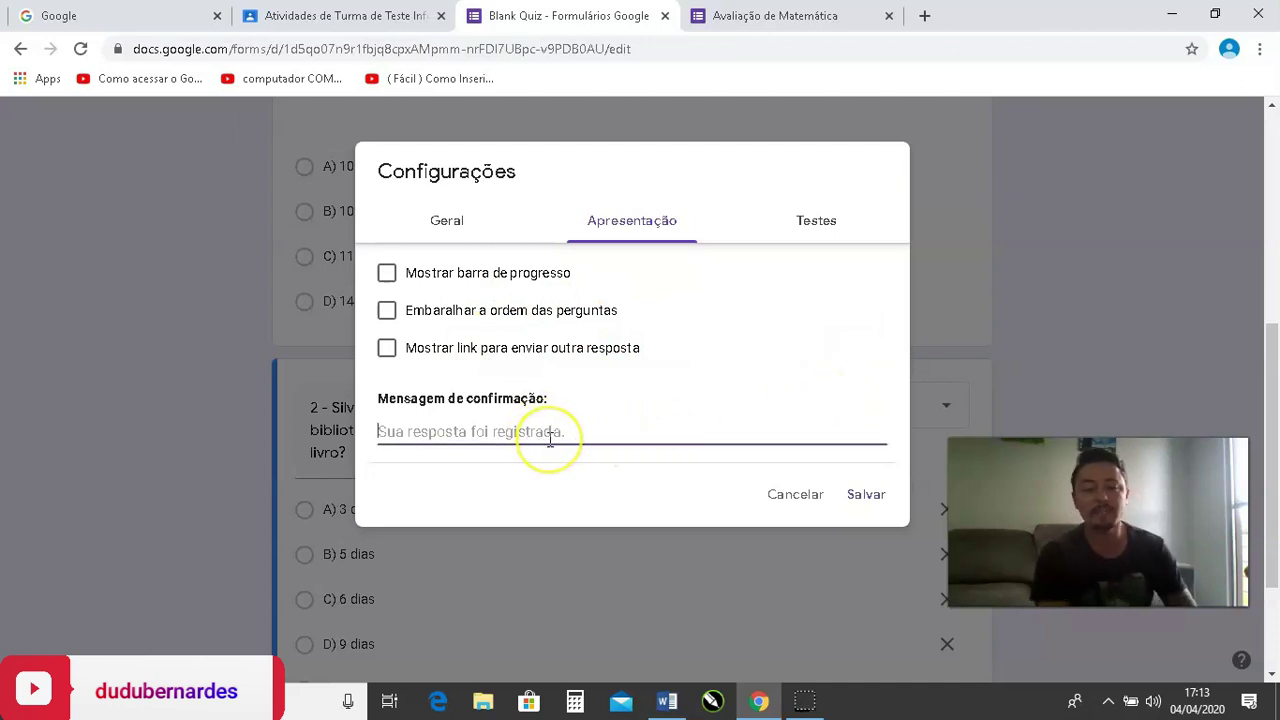
type("B")
key("BackSpace")
type("Muito Obrigado")
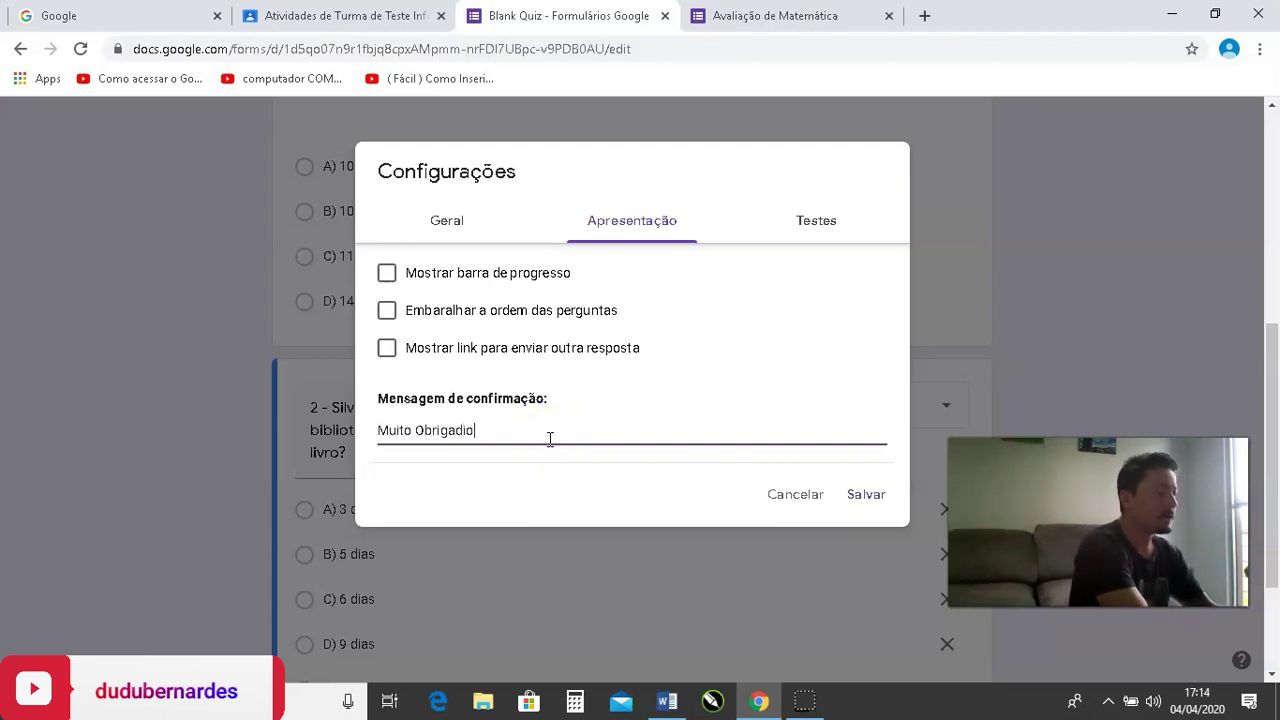
key("BackSpace")
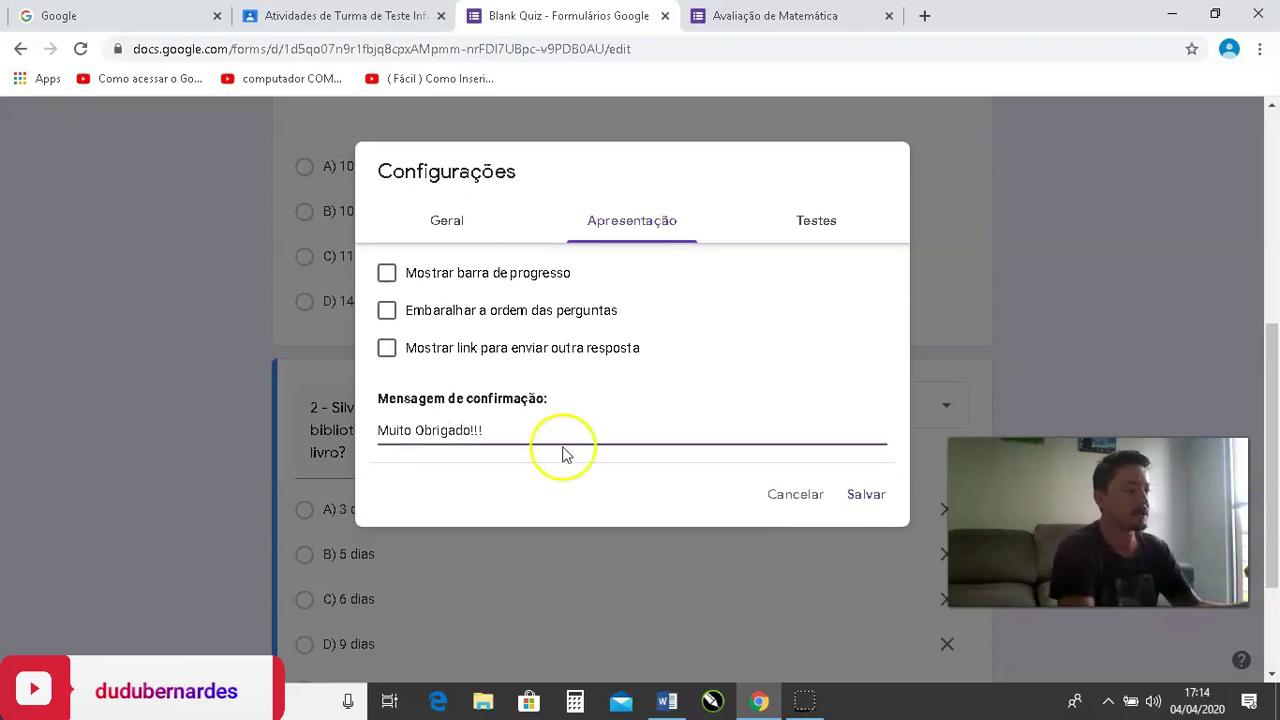
left_click(818, 236)
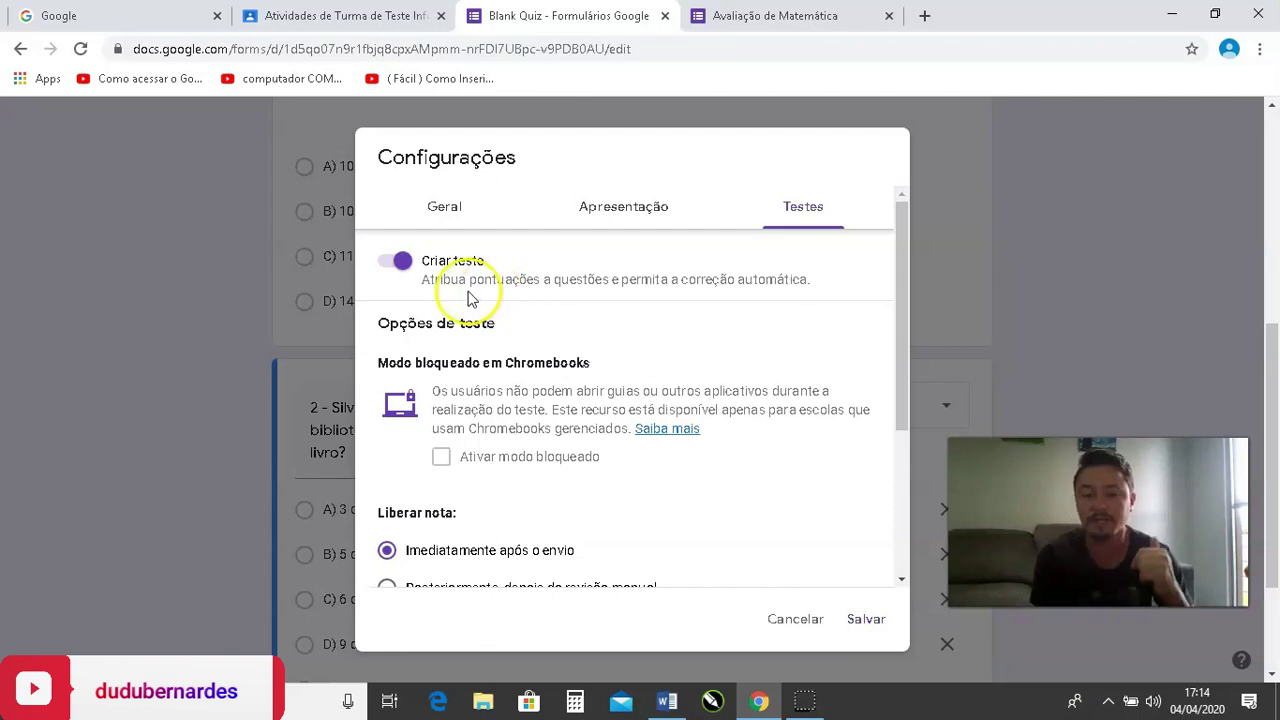
Keep quiz mode switched on and save the settings with Salvar.
scroll(450, 370, "down", 2)
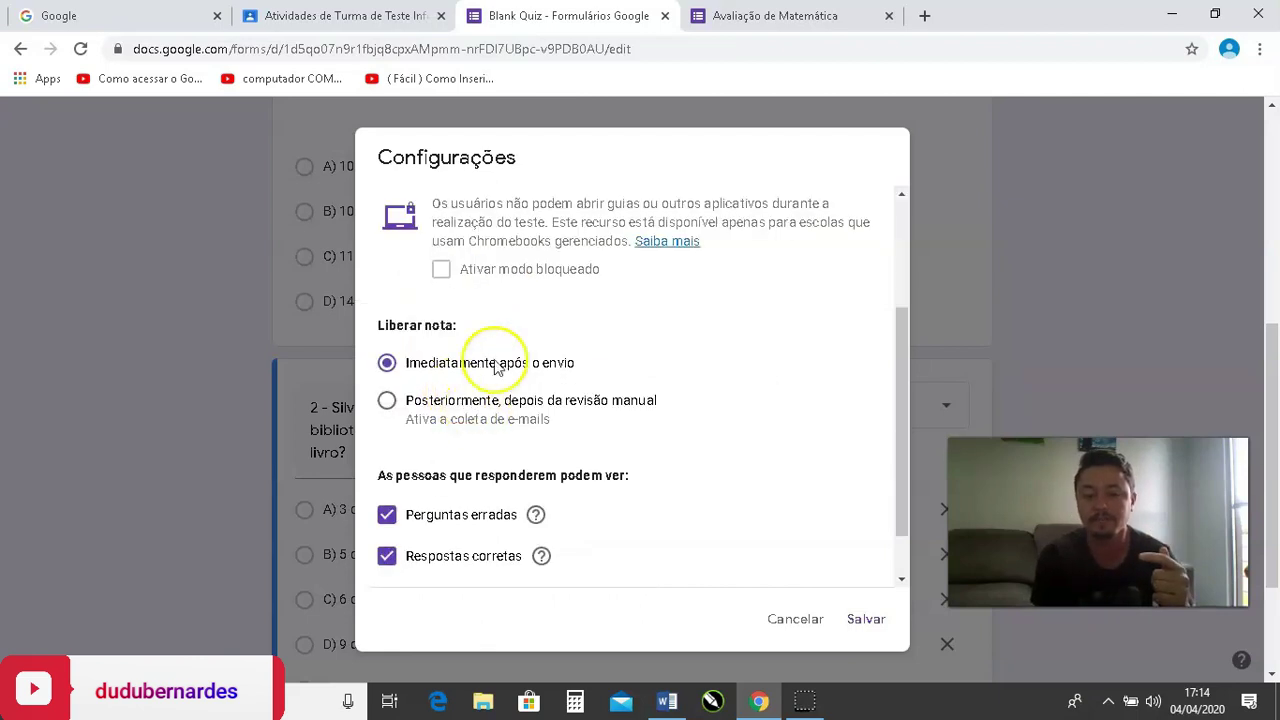
scroll(490, 360, "up", 2)
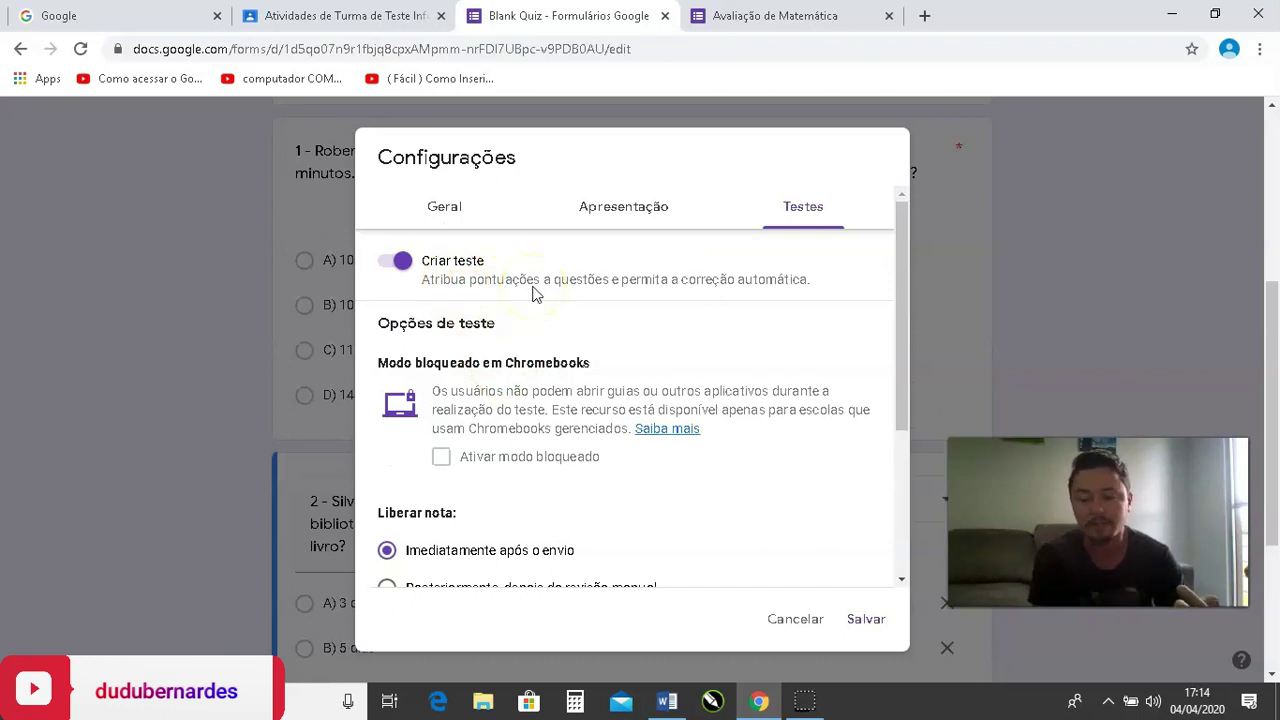
left_click(398, 263)
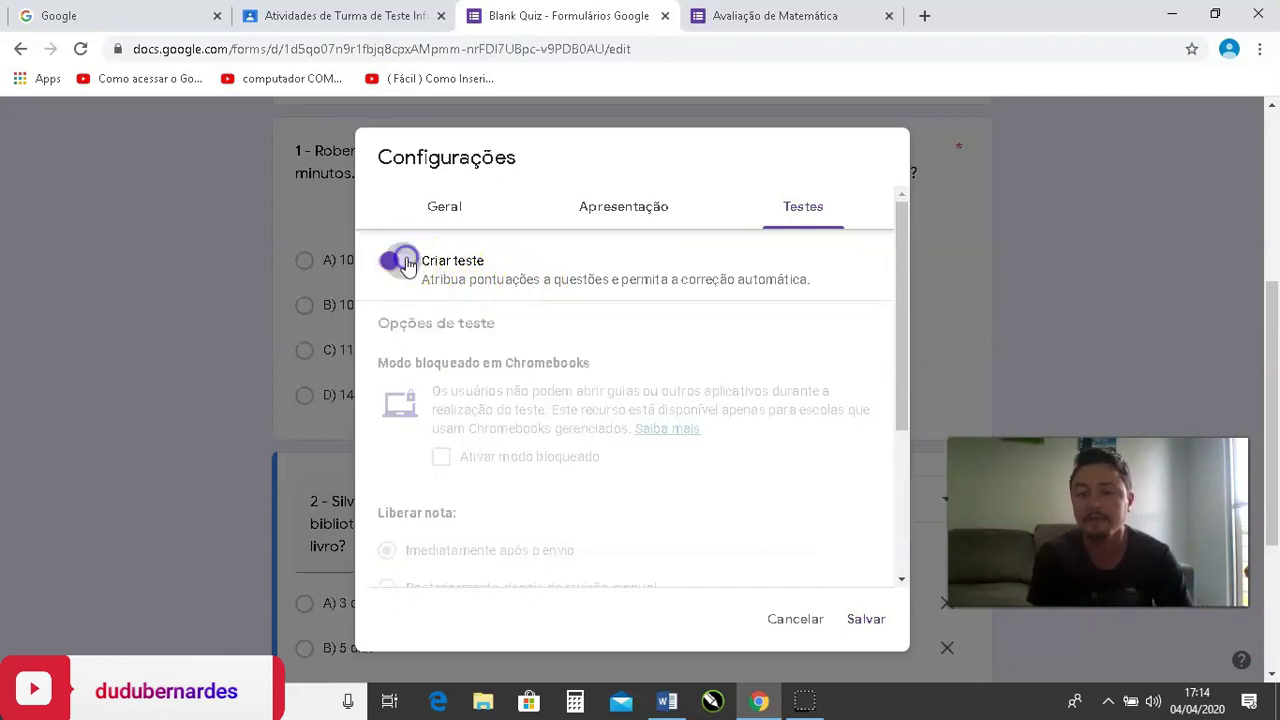
left_click(395, 270)
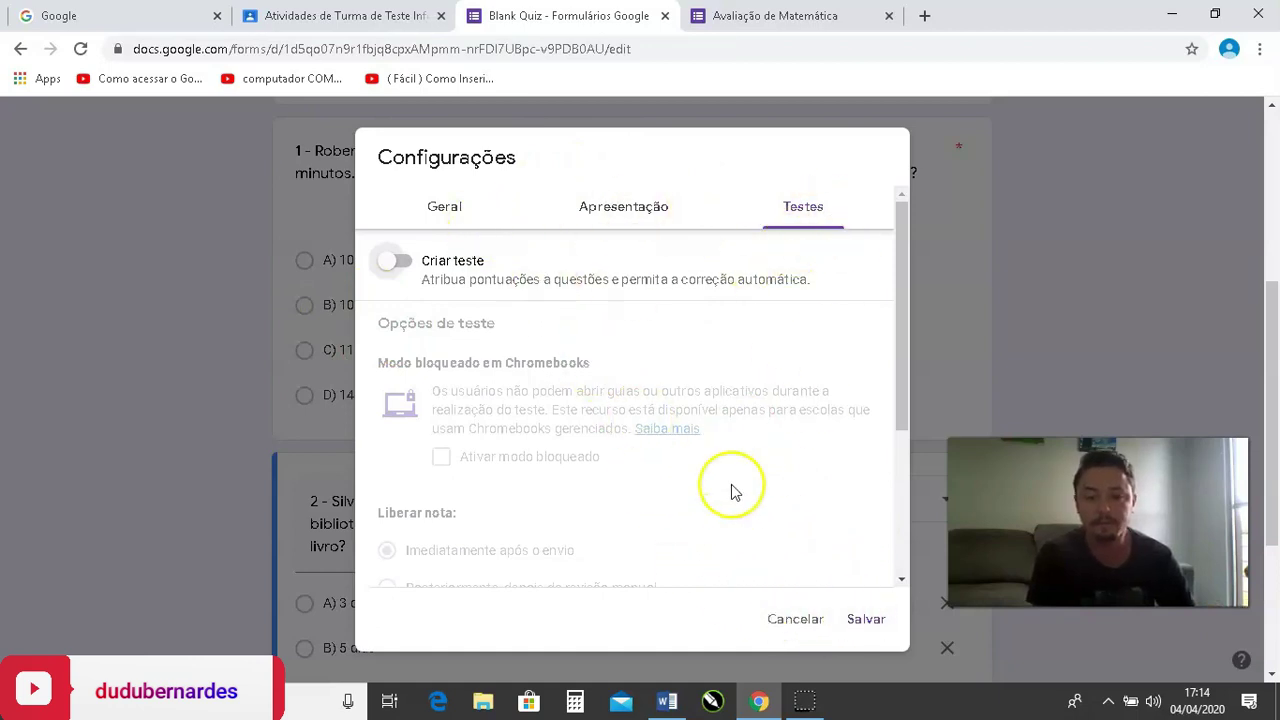
left_click(862, 622)
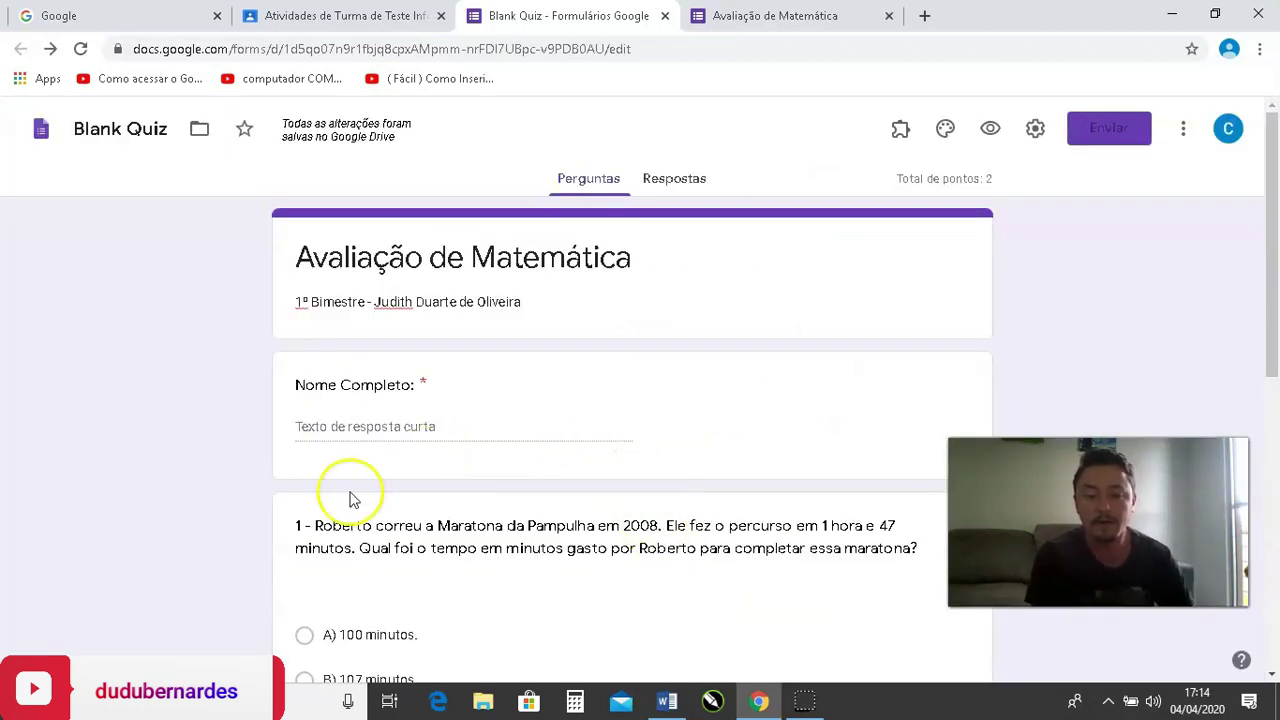
Reopen the settings and switch on Criar teste in the Testes tab.
scroll(605, 533, "down", 5)
scroll(605, 533, "down", 2)
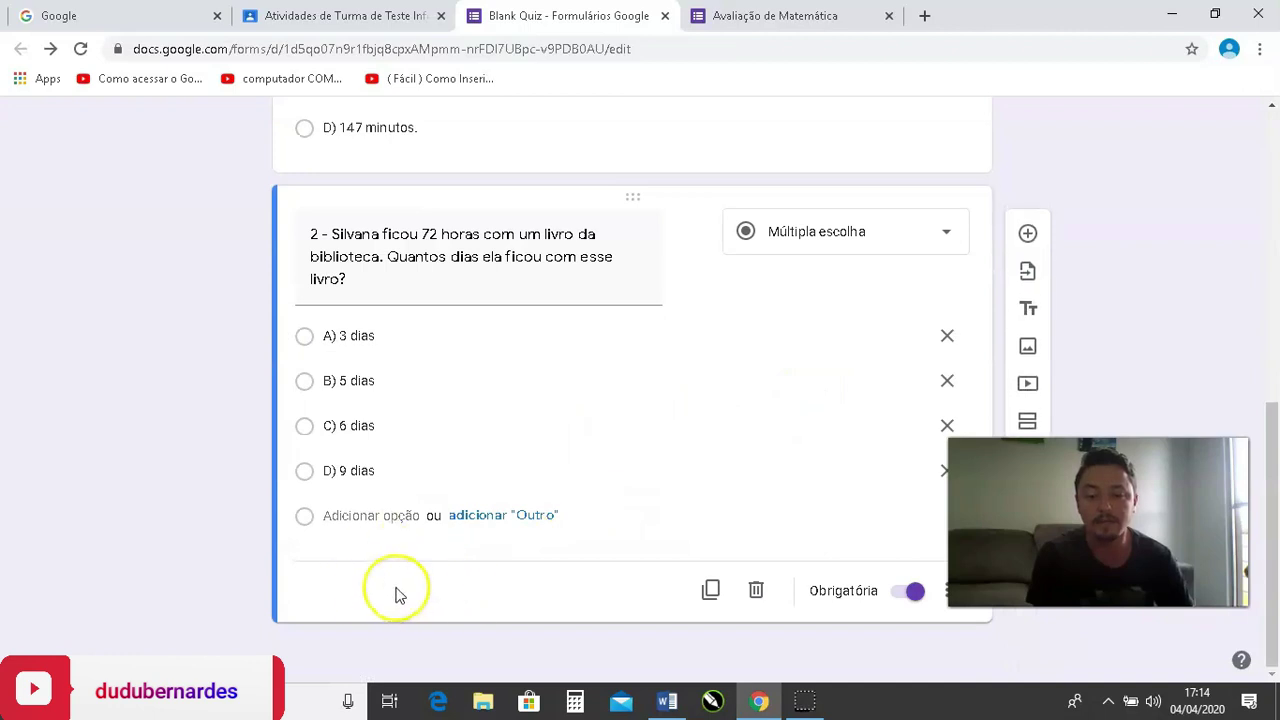
left_click(350, 591)
scroll(651, 586, "up", 7)
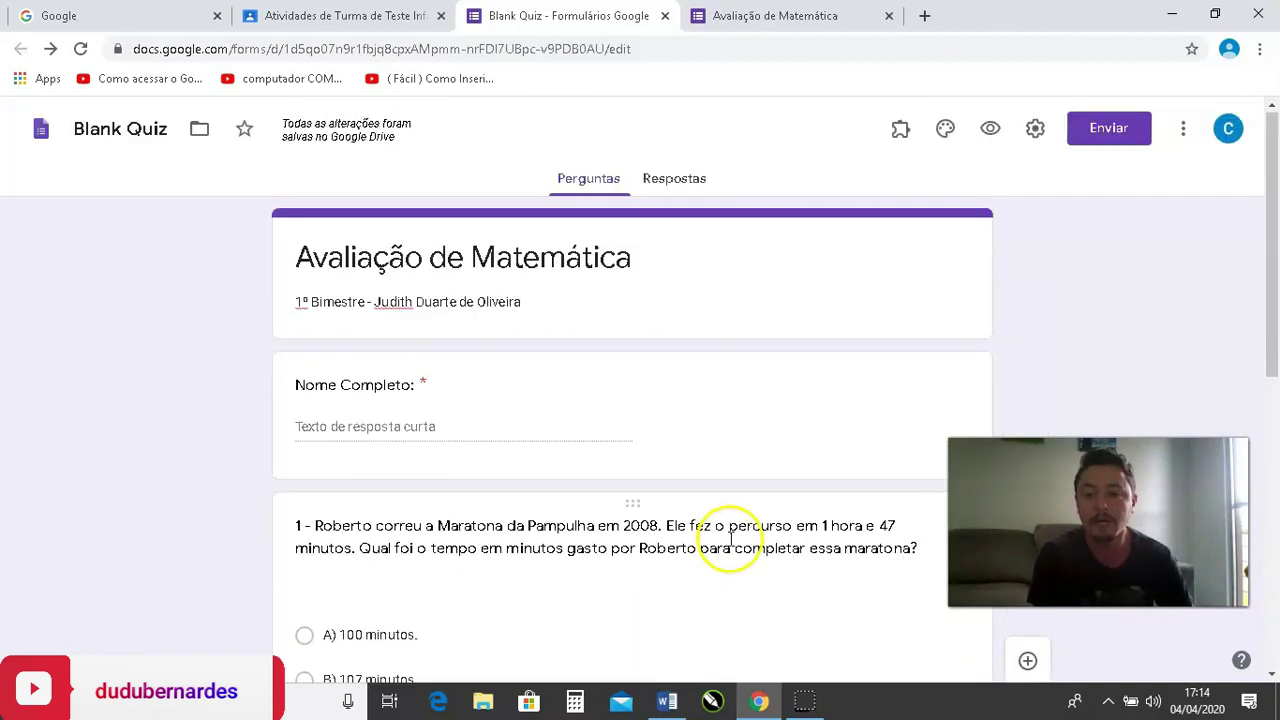
left_click(1037, 133)
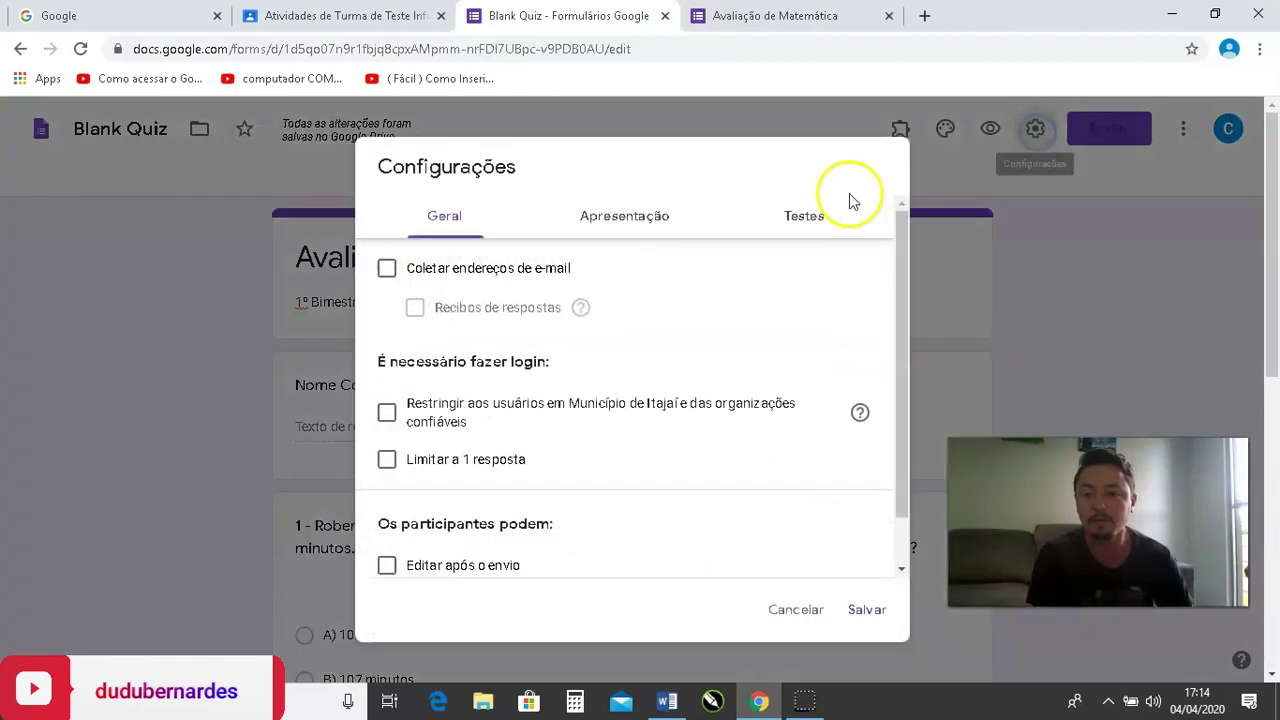
left_click(789, 220)
left_click(396, 263)
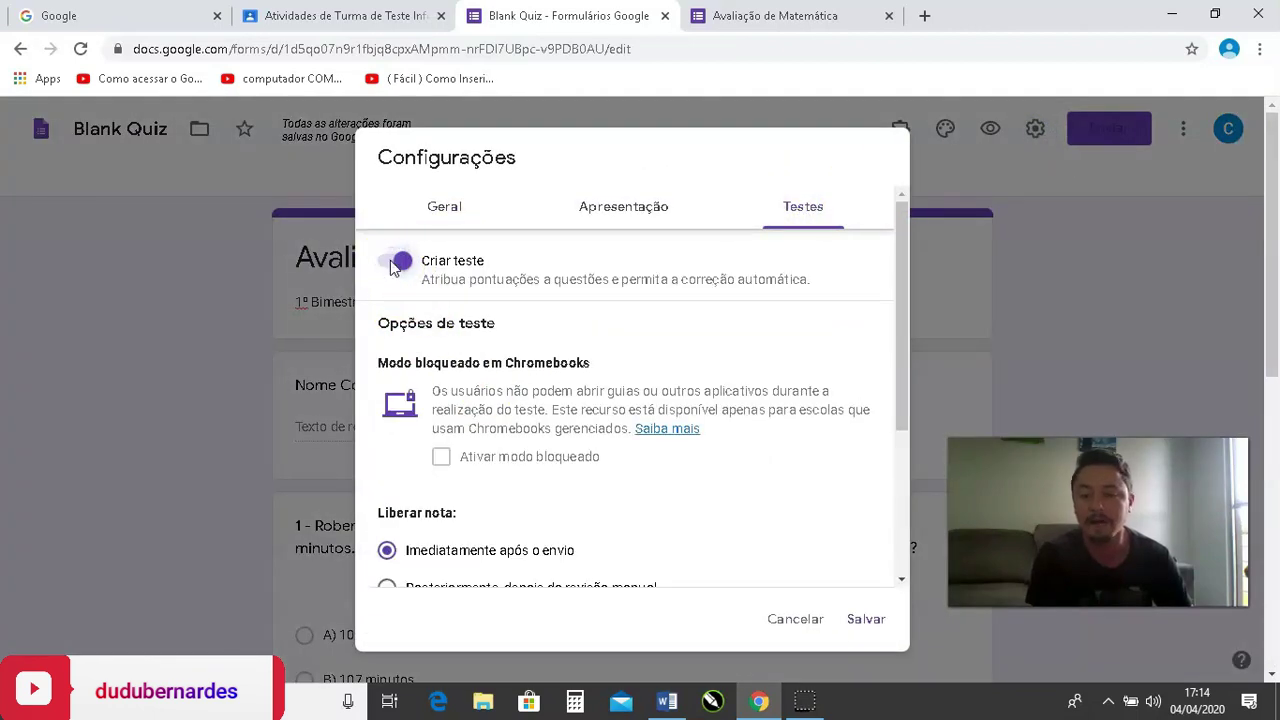
Set Liberar nota to 'Posteriormente, depois da revisão manual'.
scroll(566, 400, "down", 1)
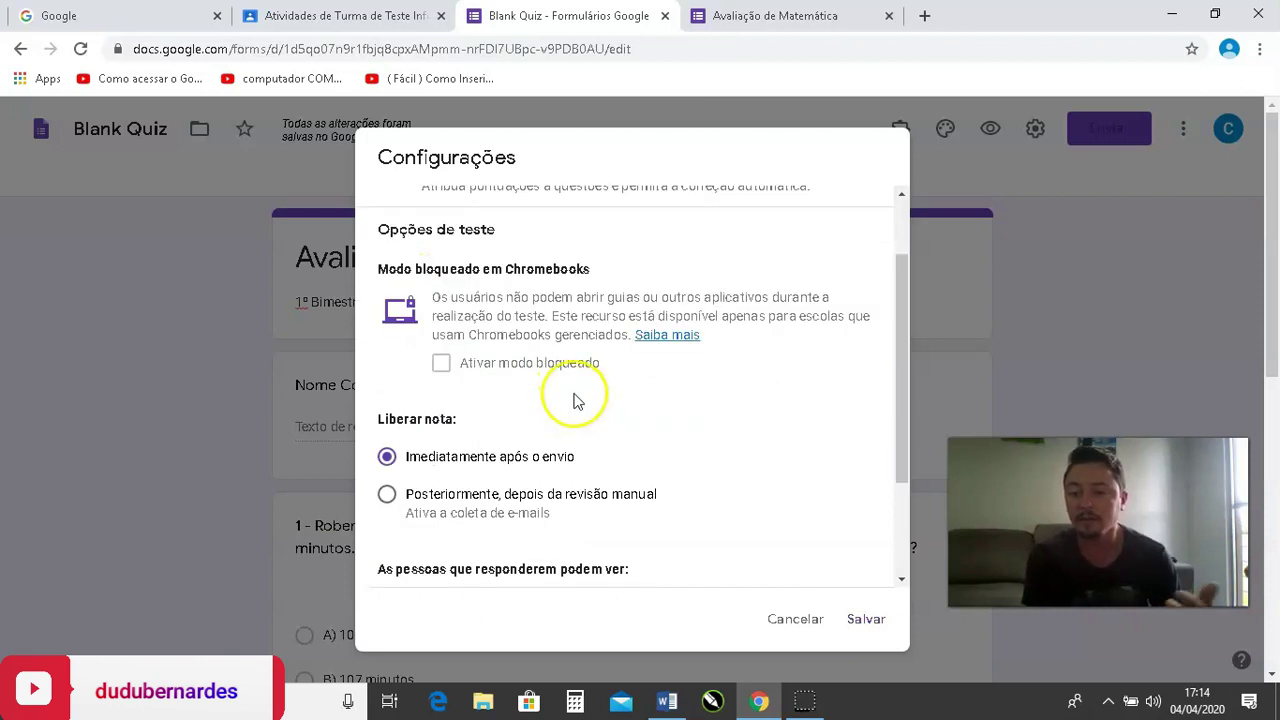
scroll(568, 415, "down", 1)
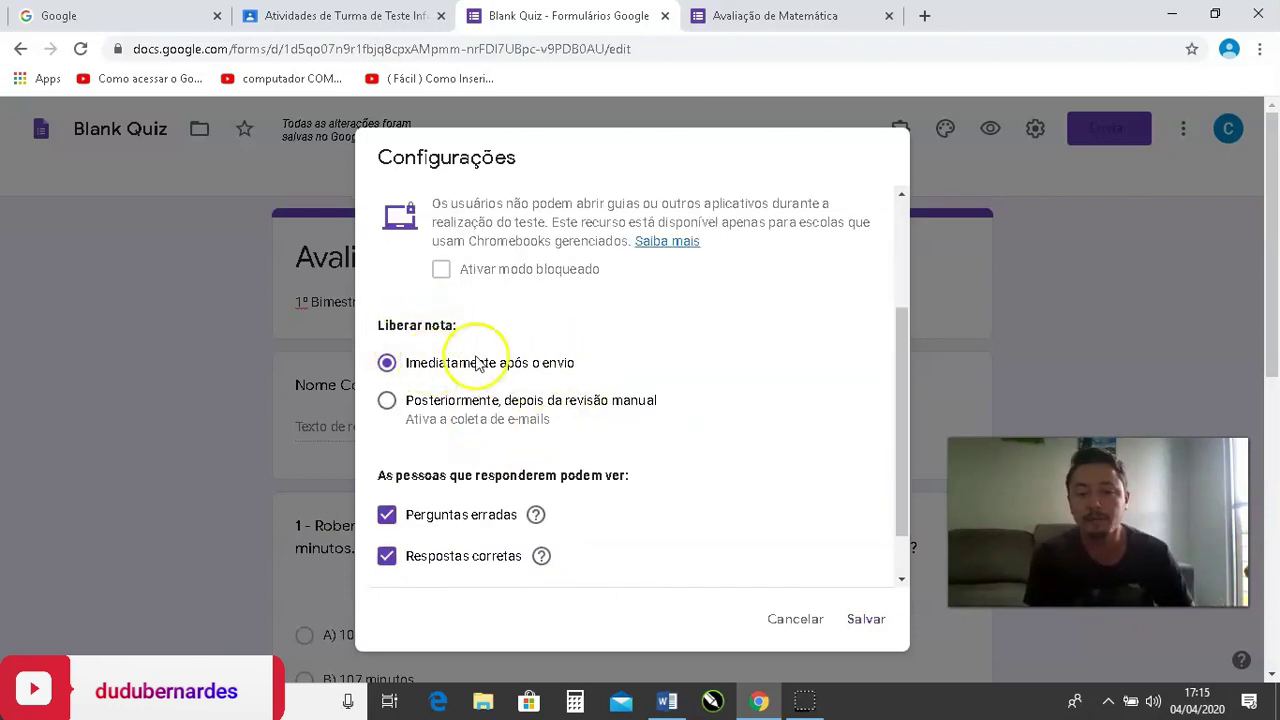
left_click_drag(446, 366, 561, 370)
left_click(594, 371)
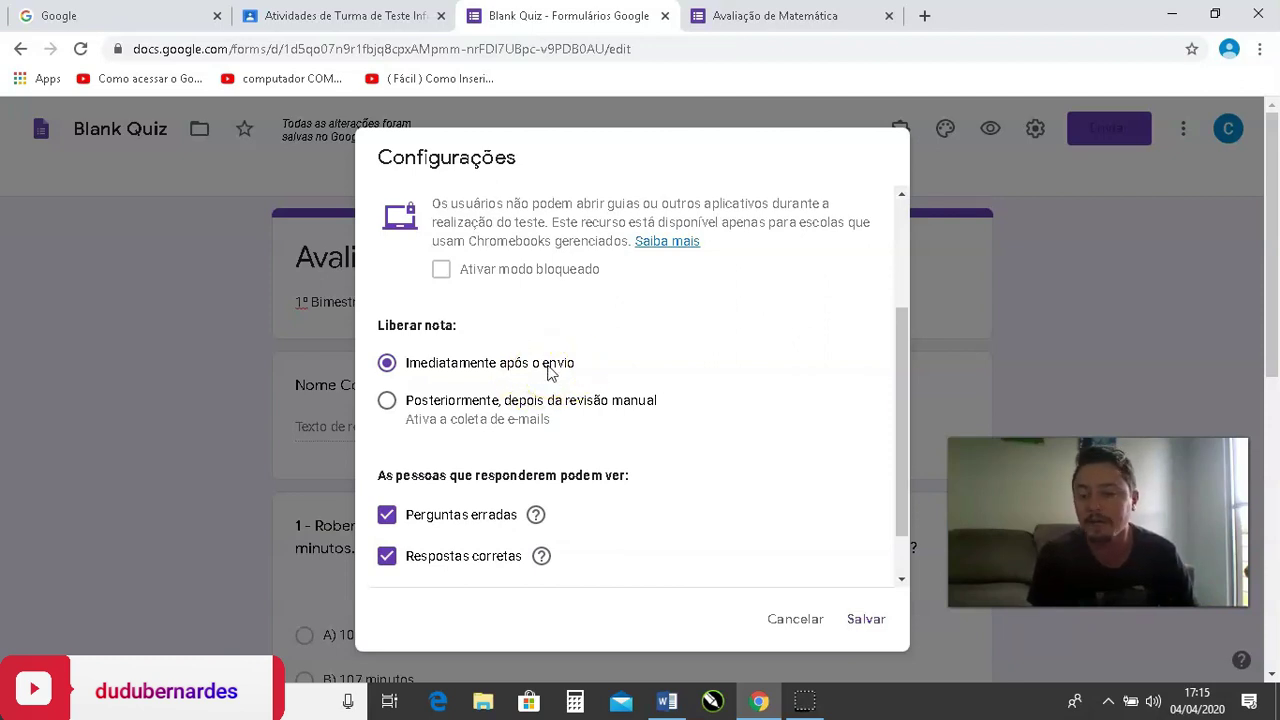
left_click(472, 400)
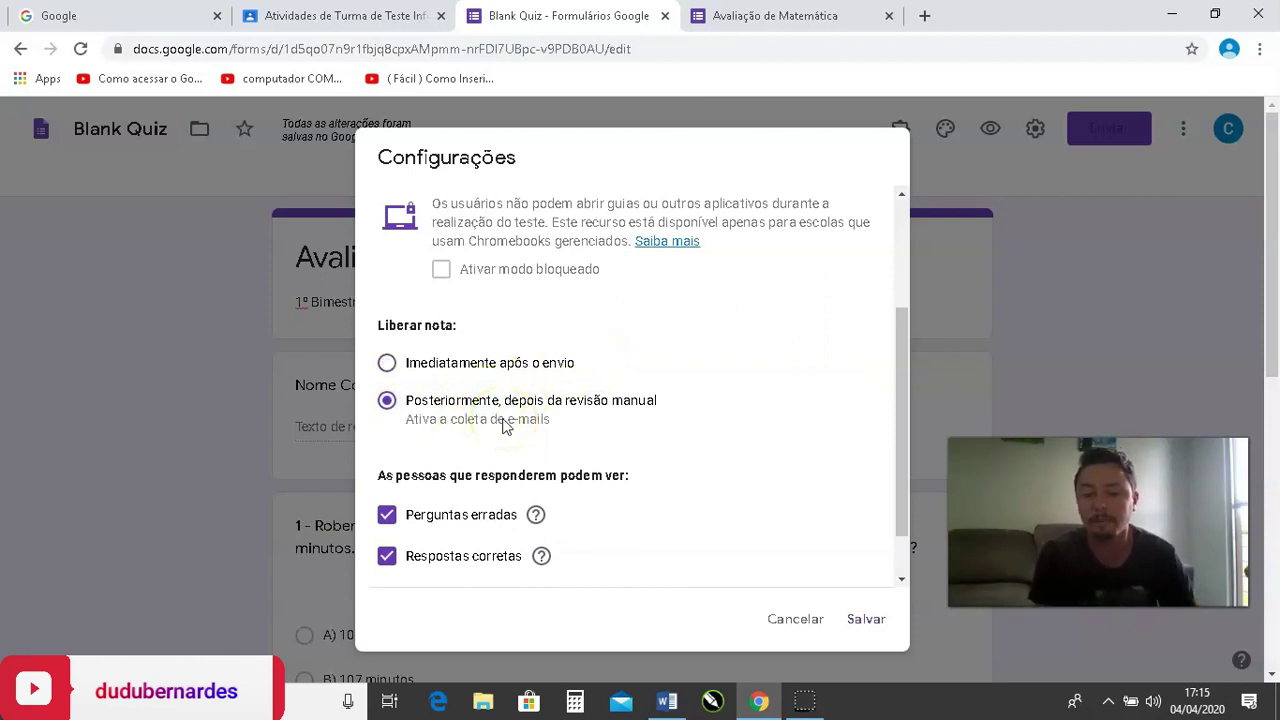
Uncheck Perguntas erradas, Respostas corretas and Valores for respondents.
scroll(578, 440, "down", 1)
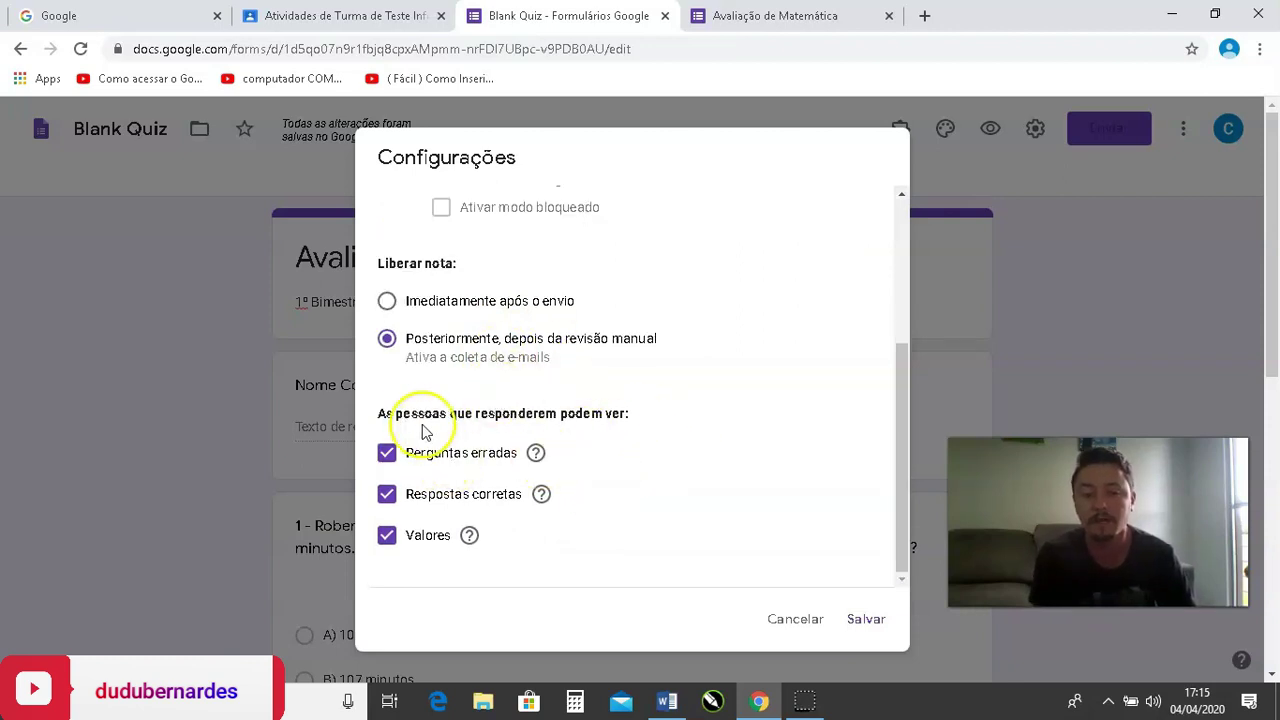
left_click_drag(406, 420, 614, 416)
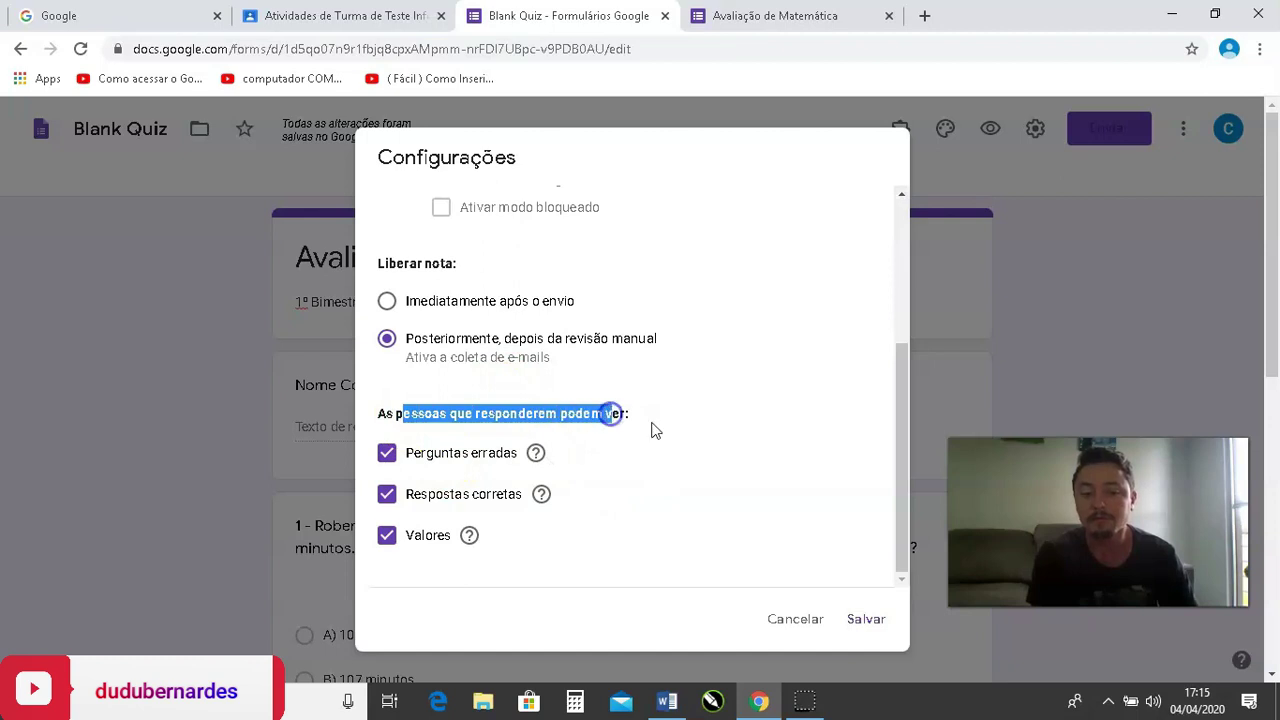
left_click(651, 425)
left_click(389, 458)
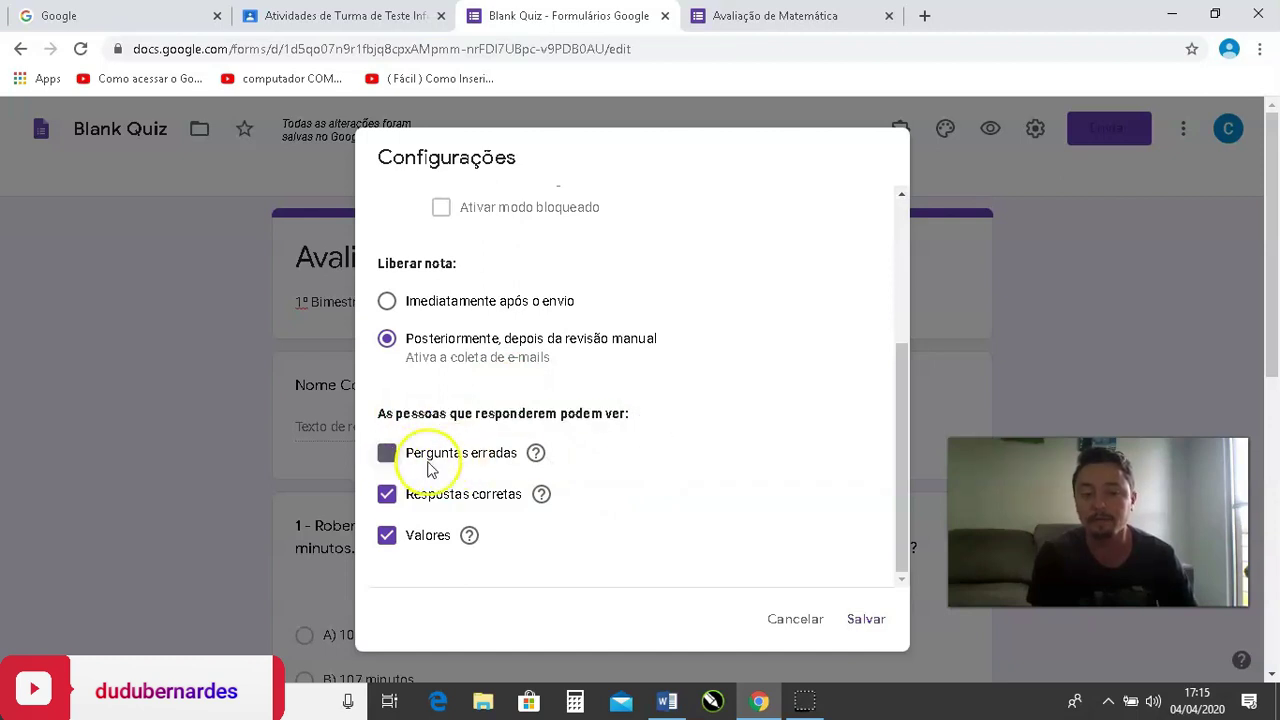
left_click(392, 497)
left_click(388, 536)
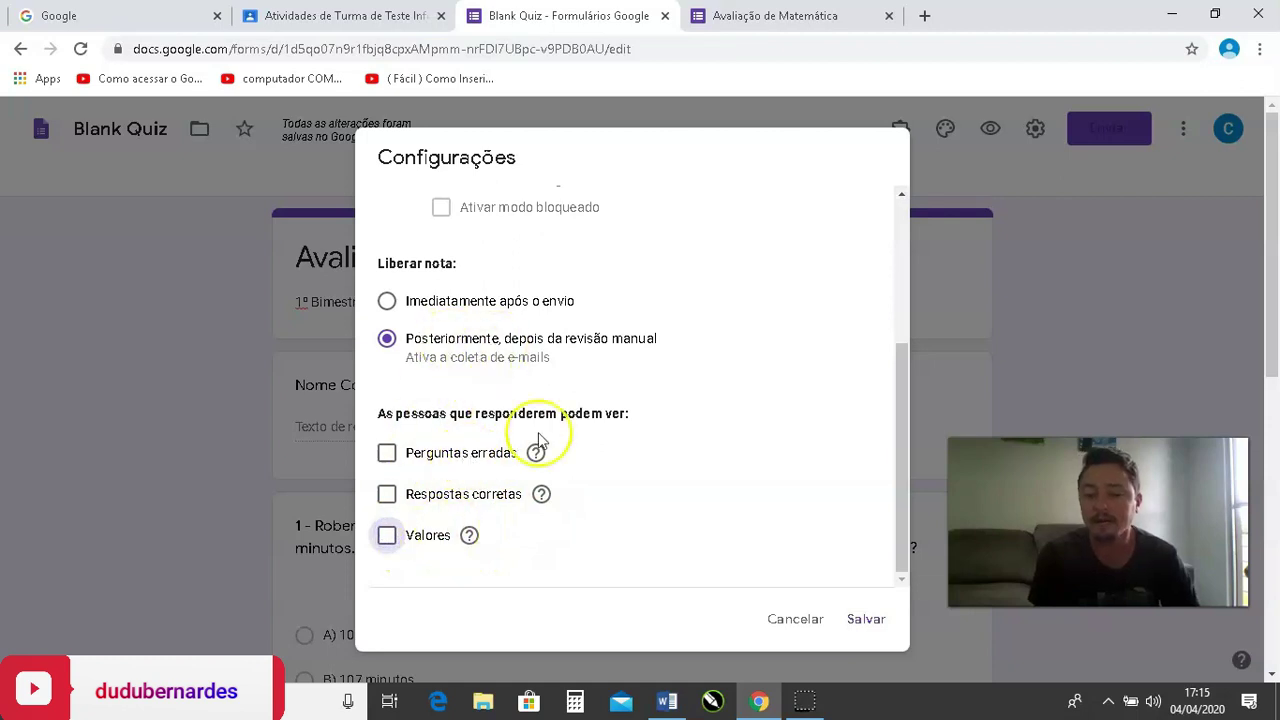
left_click(389, 538)
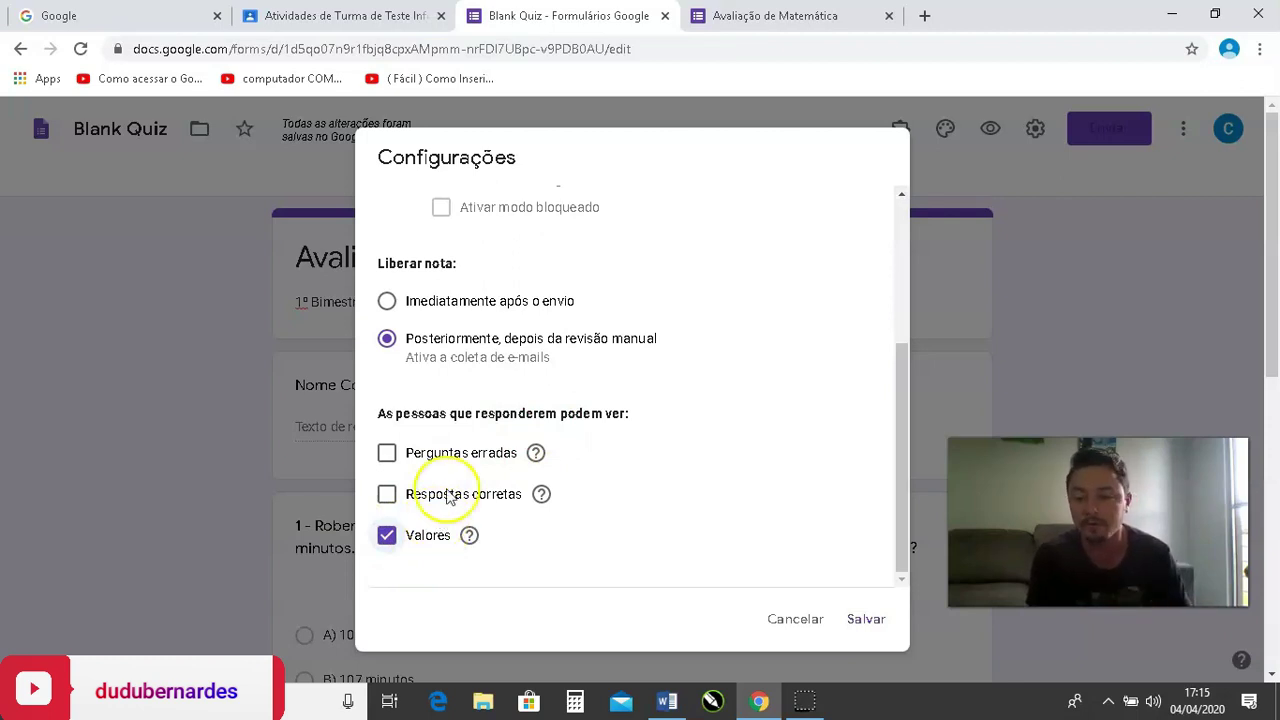
left_click(387, 537)
left_click(390, 496)
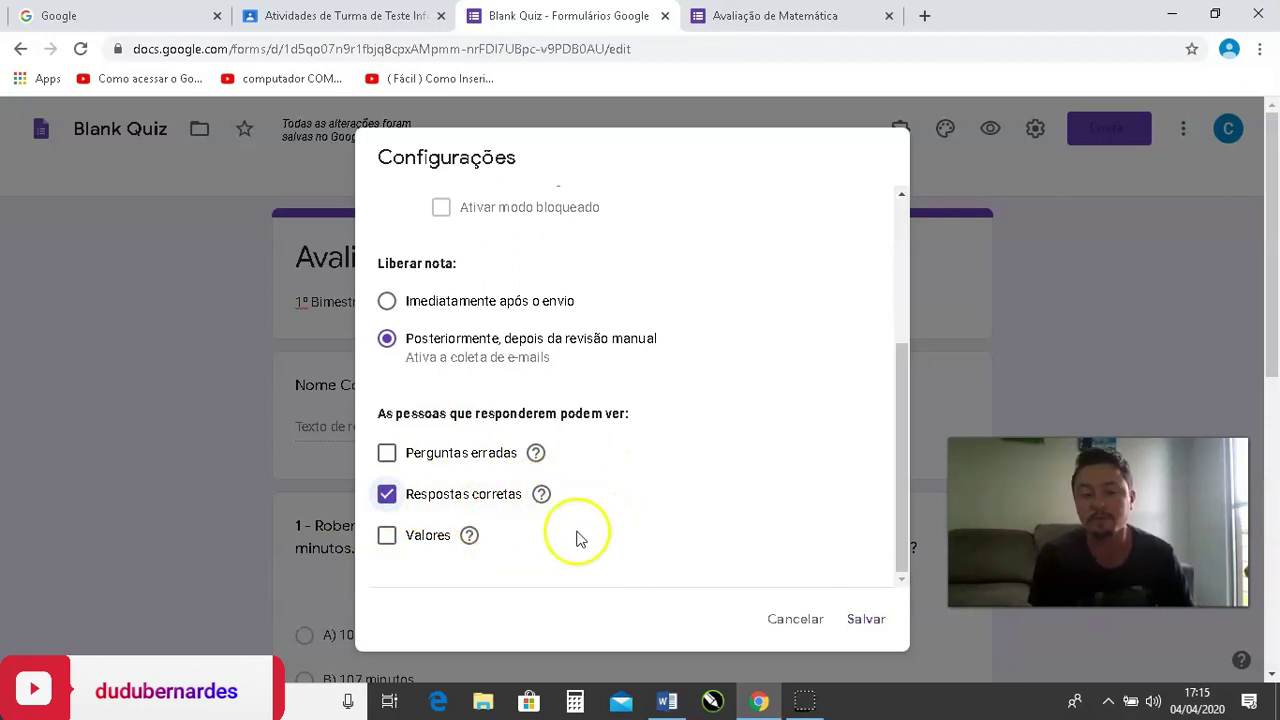
left_click(483, 500)
left_click(460, 455)
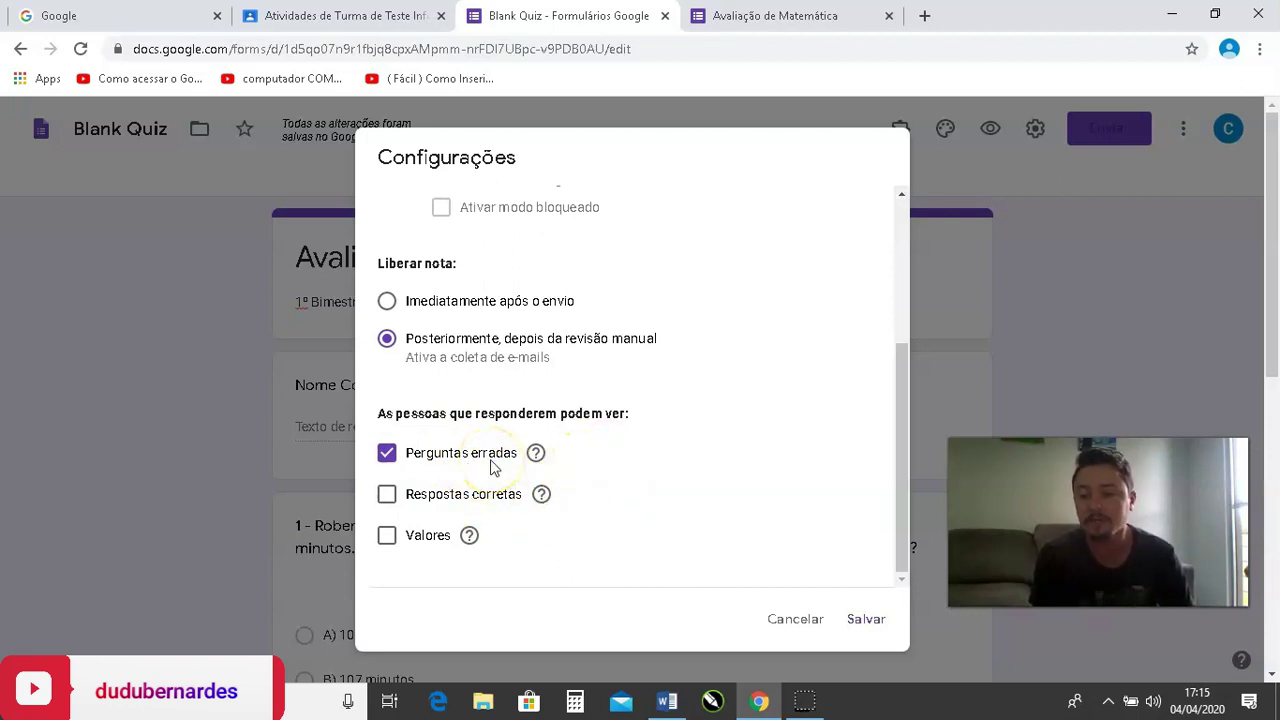
left_click(469, 455)
Save the quiz settings with Salvar.
scroll(586, 457, "down", 3)
scroll(520, 470, "up", 2)
scroll(510, 492, "down", 2)
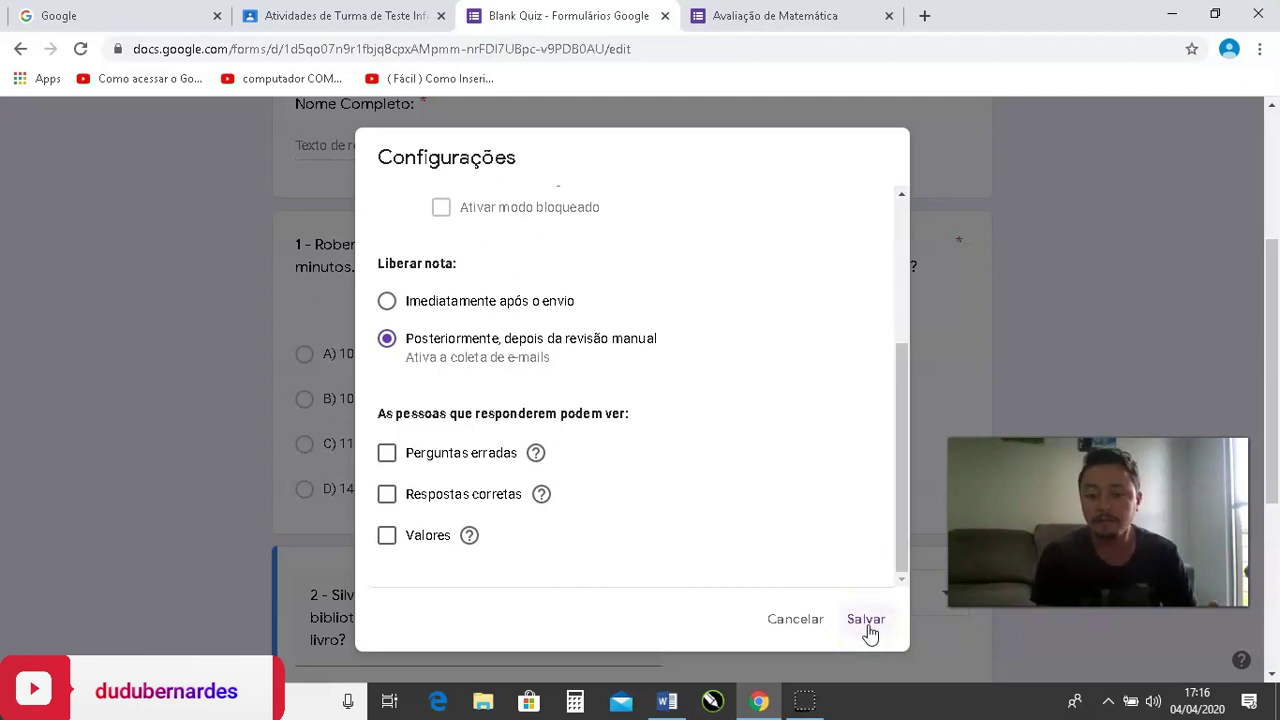
left_click(866, 621)
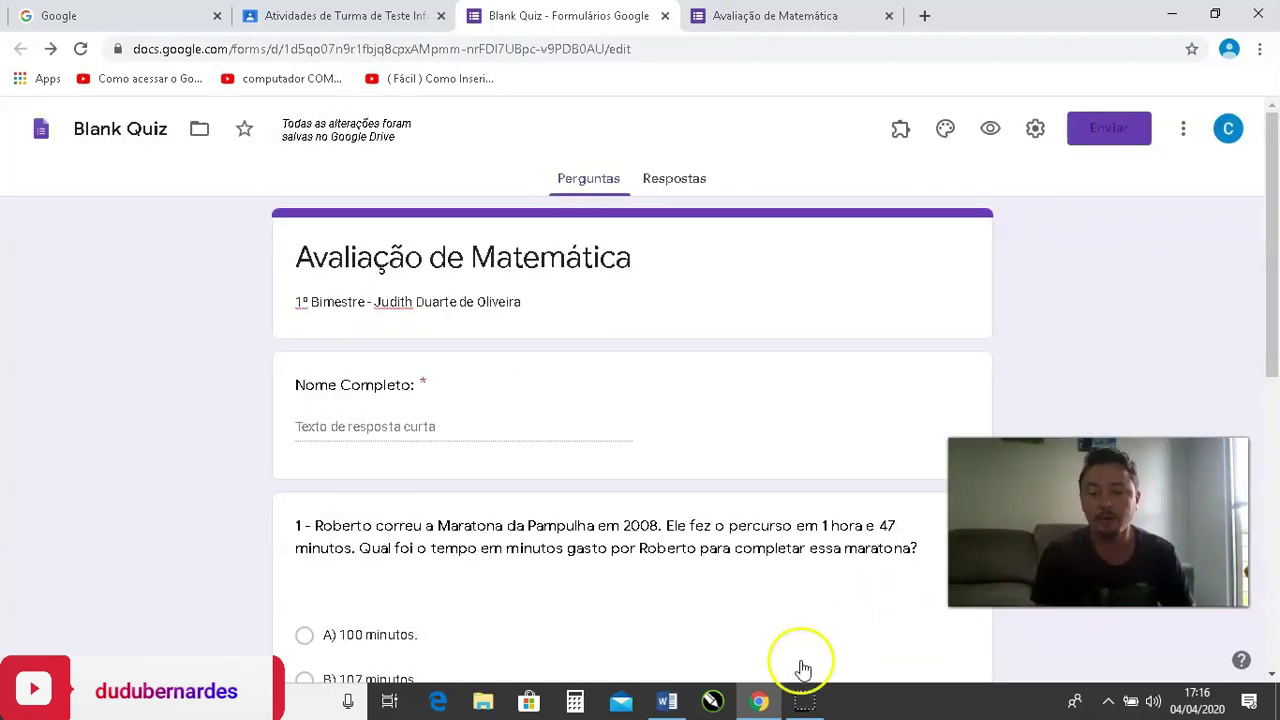
Check the new Endereço de e-mail field, then view Respostas showing 0 responses.
scroll(700, 534, "down", 5)
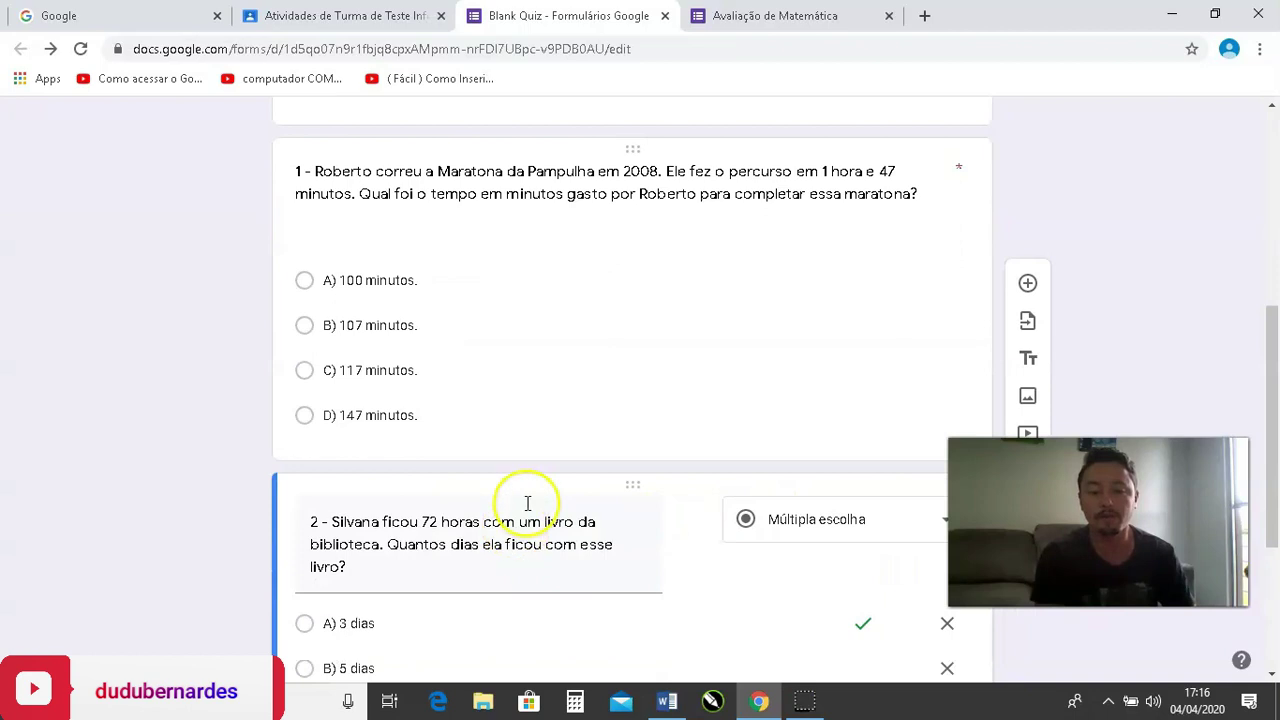
scroll(640, 477, "up", 4)
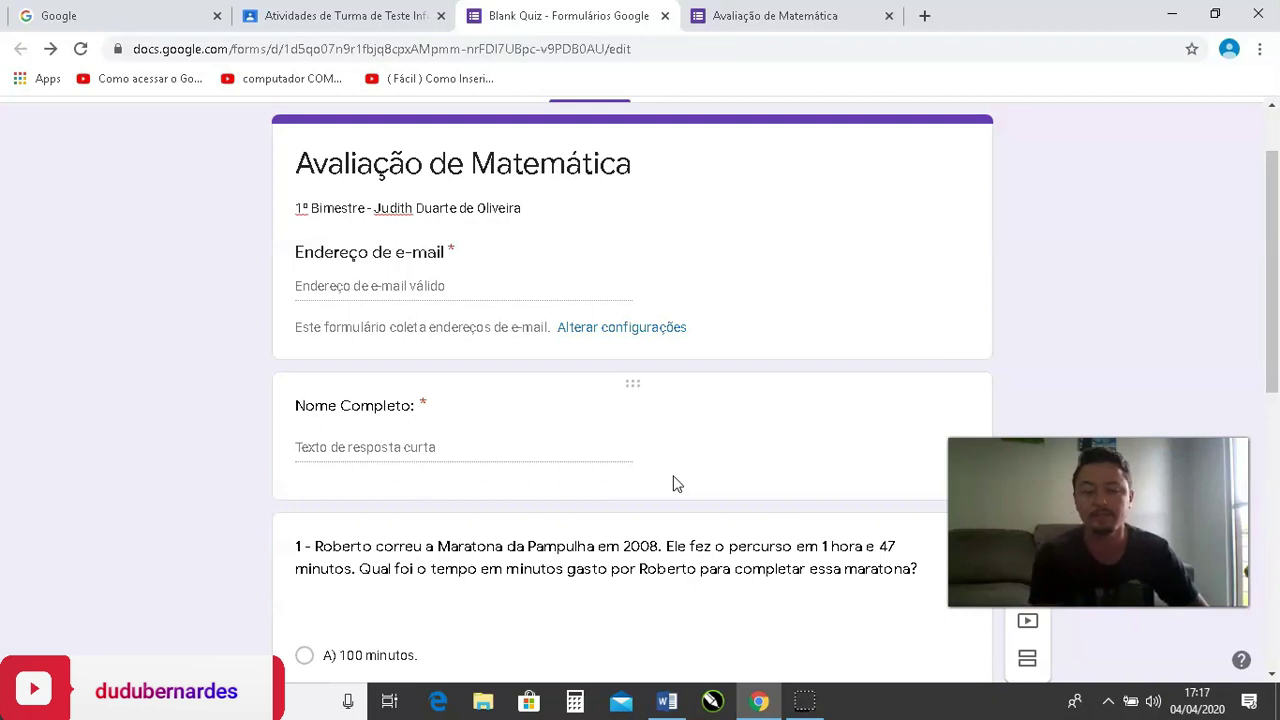
scroll(673, 484, "up", 2)
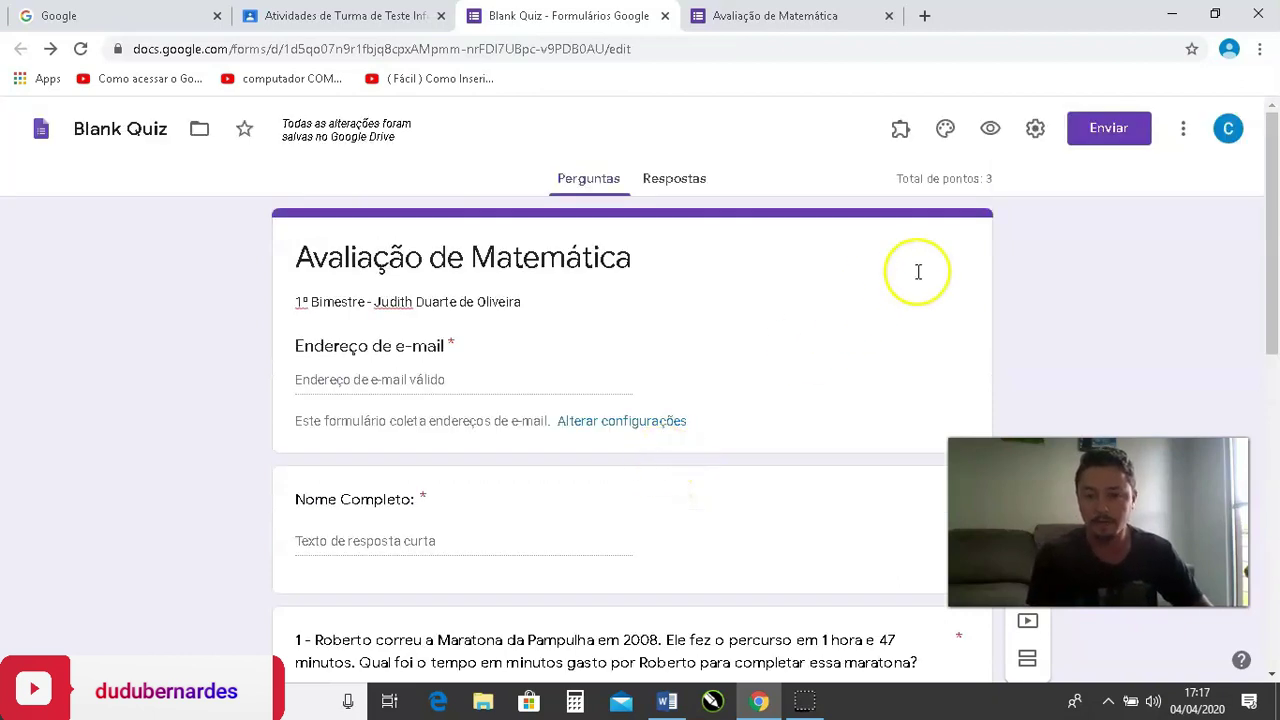
left_click(676, 188)
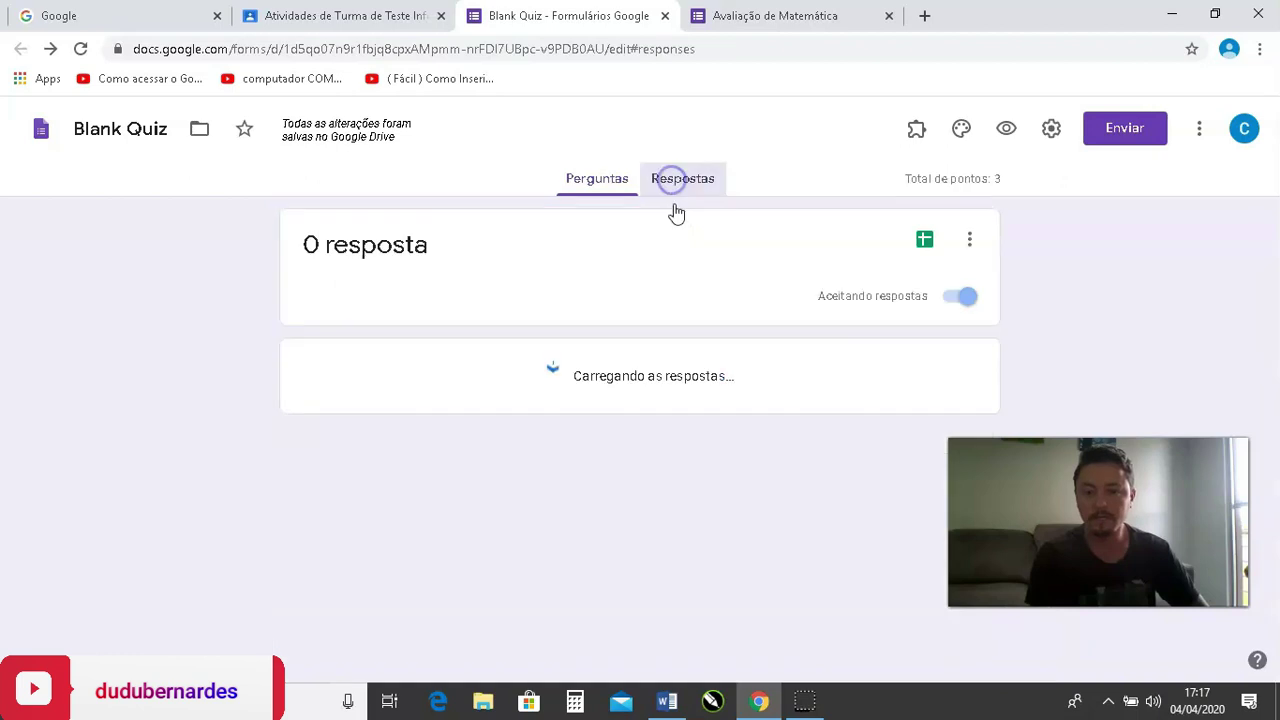